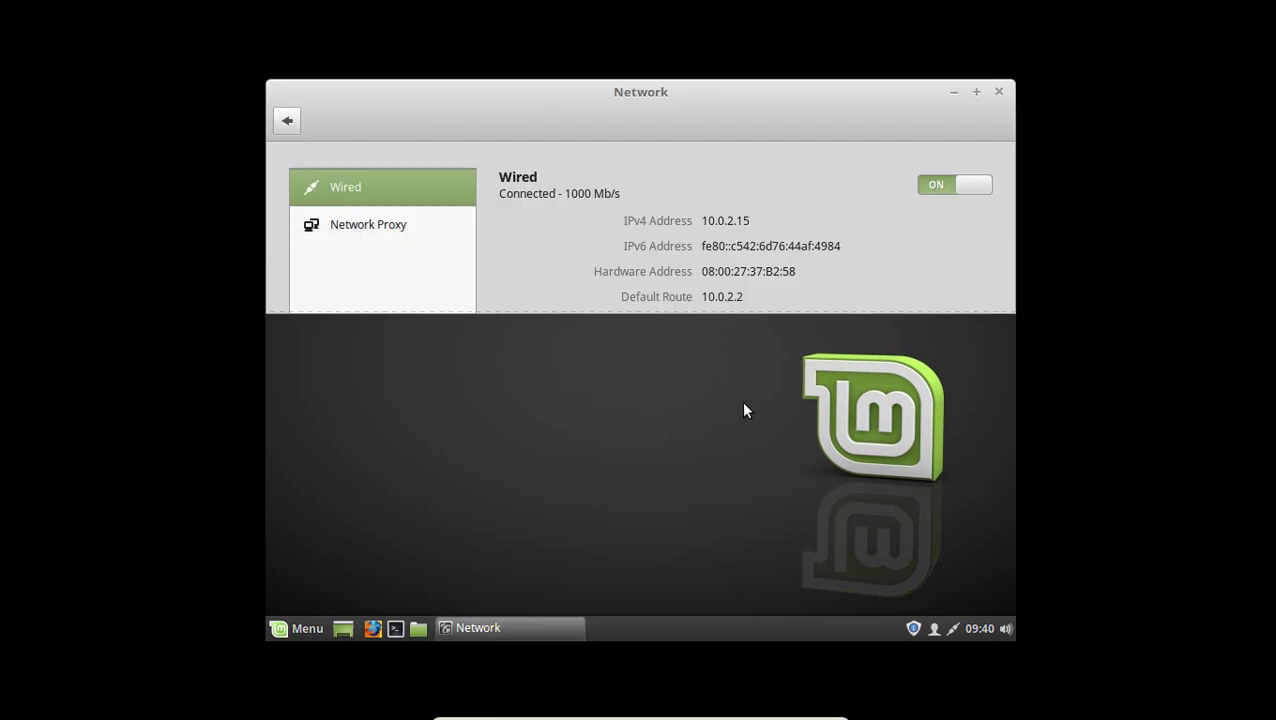
Step: View the Manual network proxy options and set the proxy method to Automatic
left_click(388, 230)
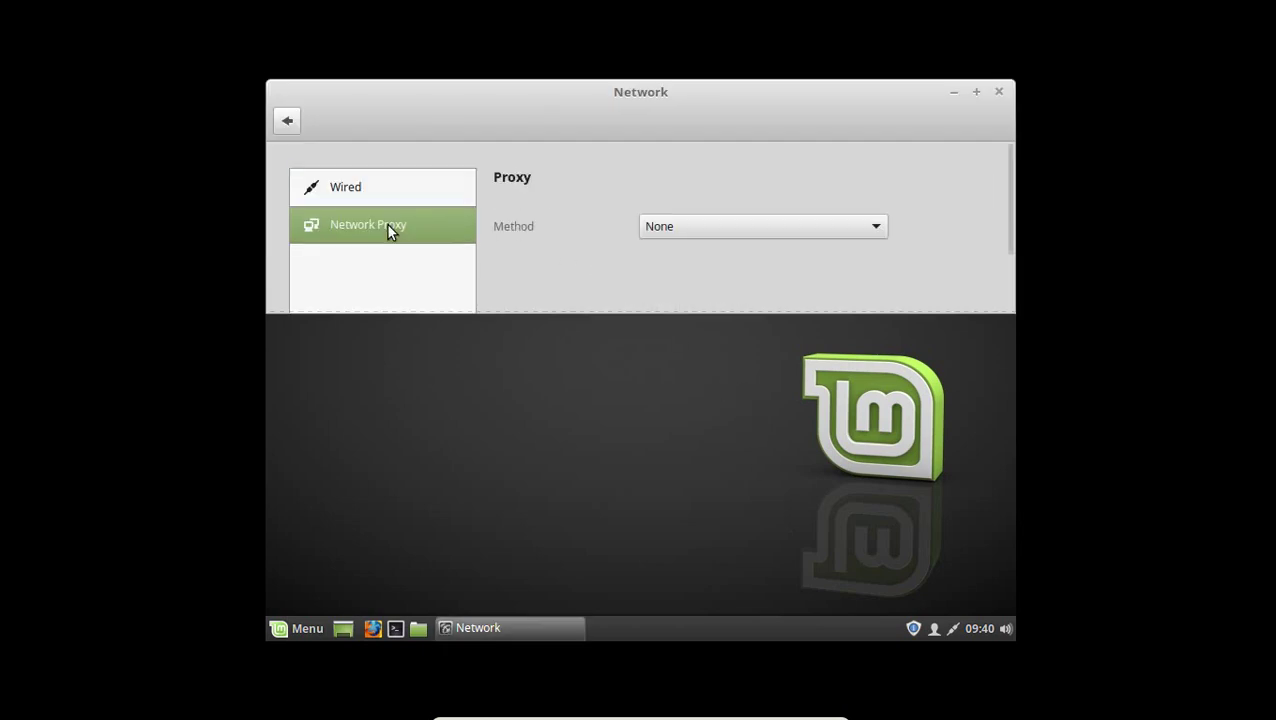
left_click(738, 228)
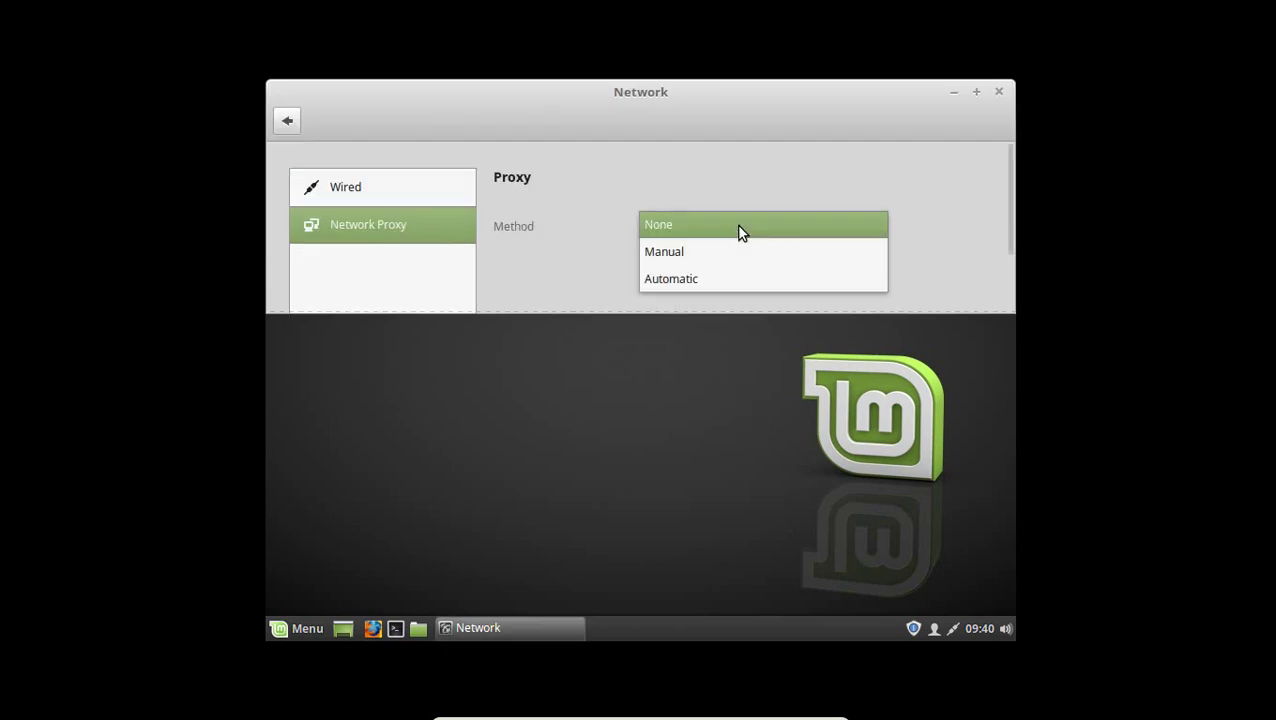
left_click(681, 255)
left_click(807, 228)
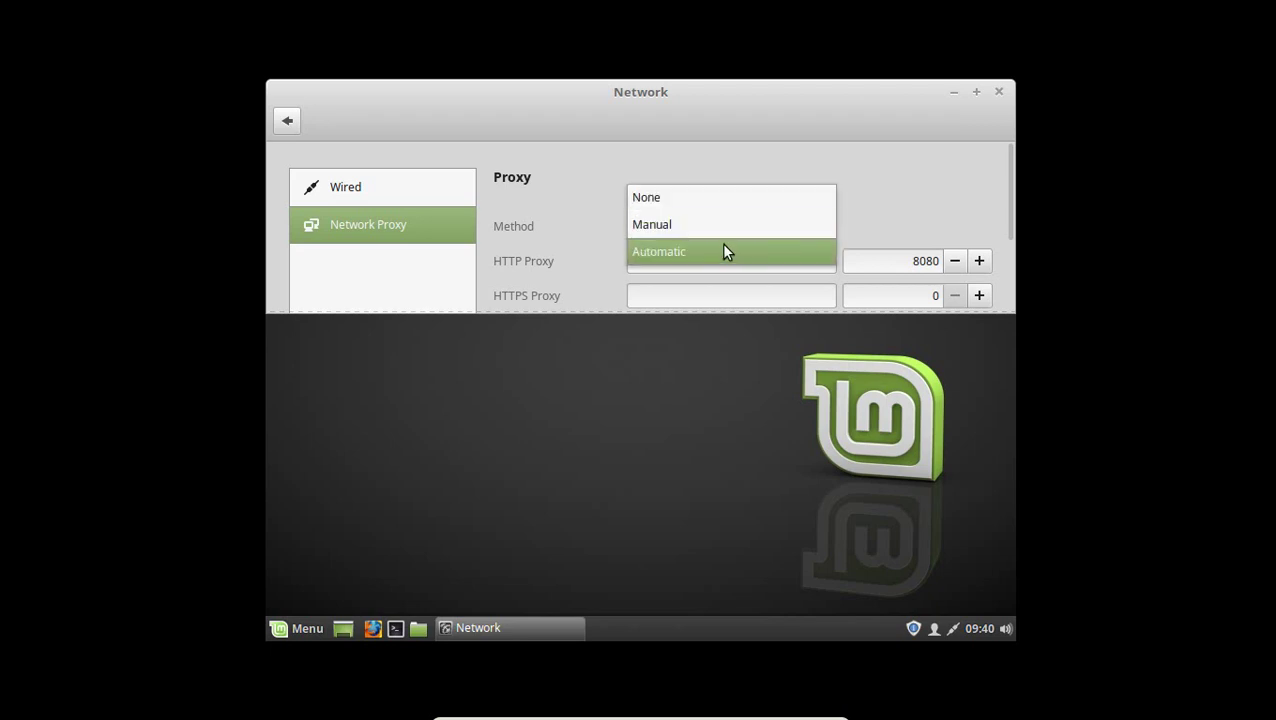
left_click(721, 248)
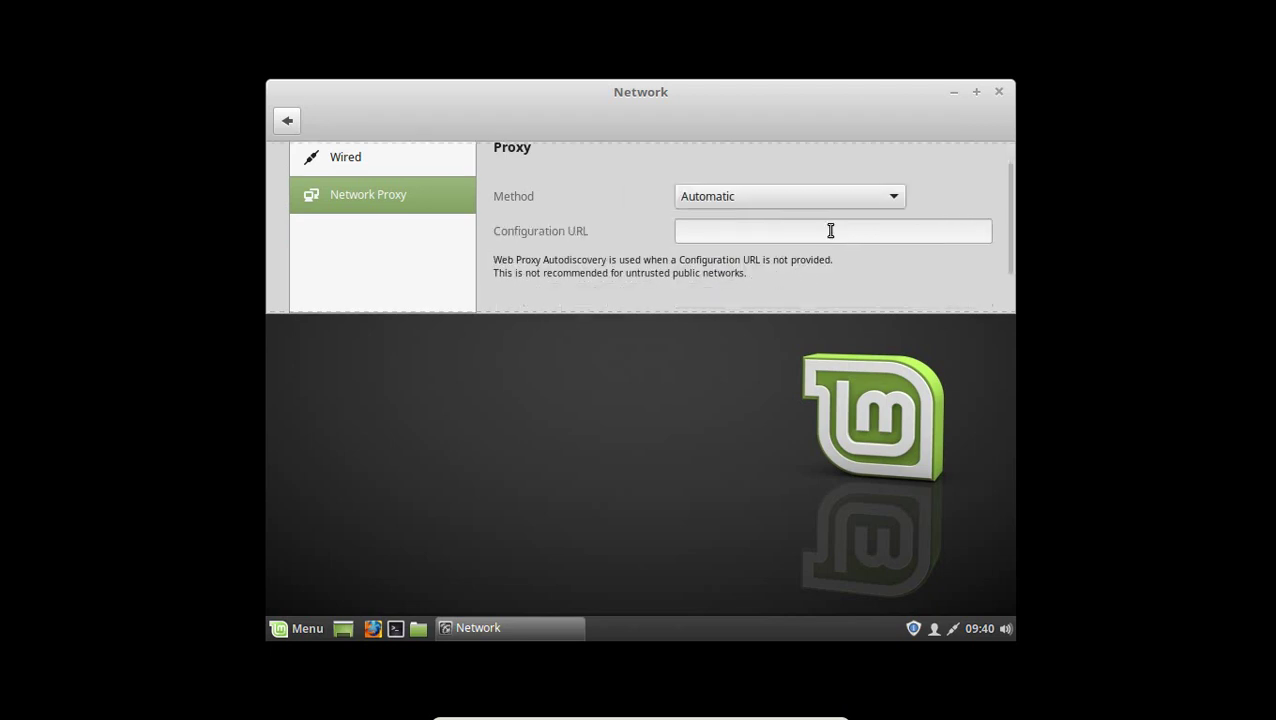
scroll(827, 254, "down", 2)
scroll(827, 254, "up", 2)
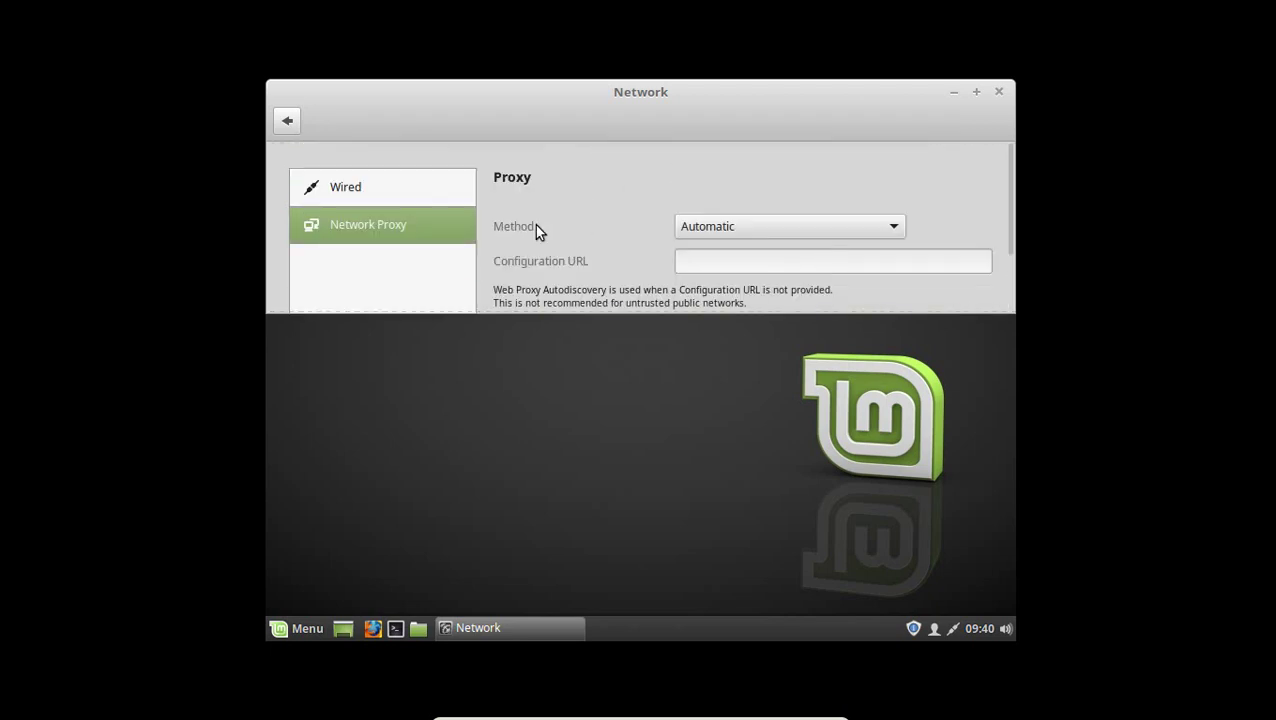
Step: Review the wired connection's address and DNS details, and close the network settings
left_click(384, 193)
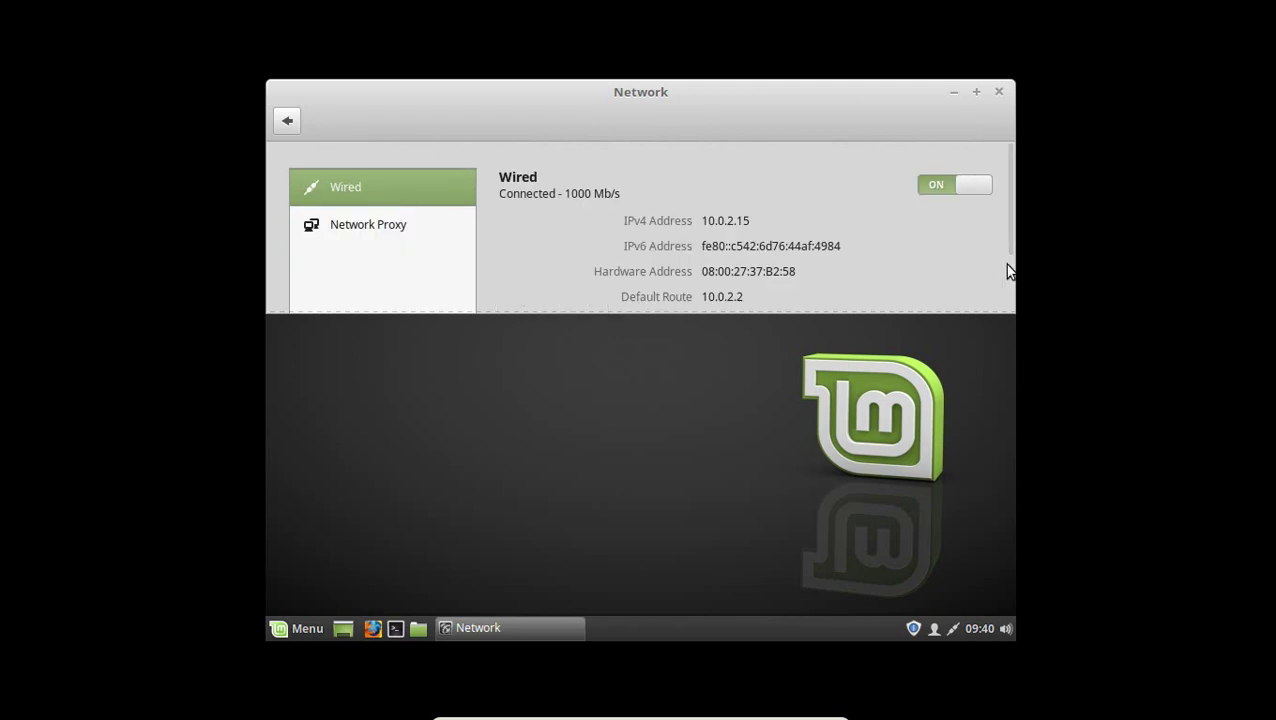
scroll(886, 245, "down", 1)
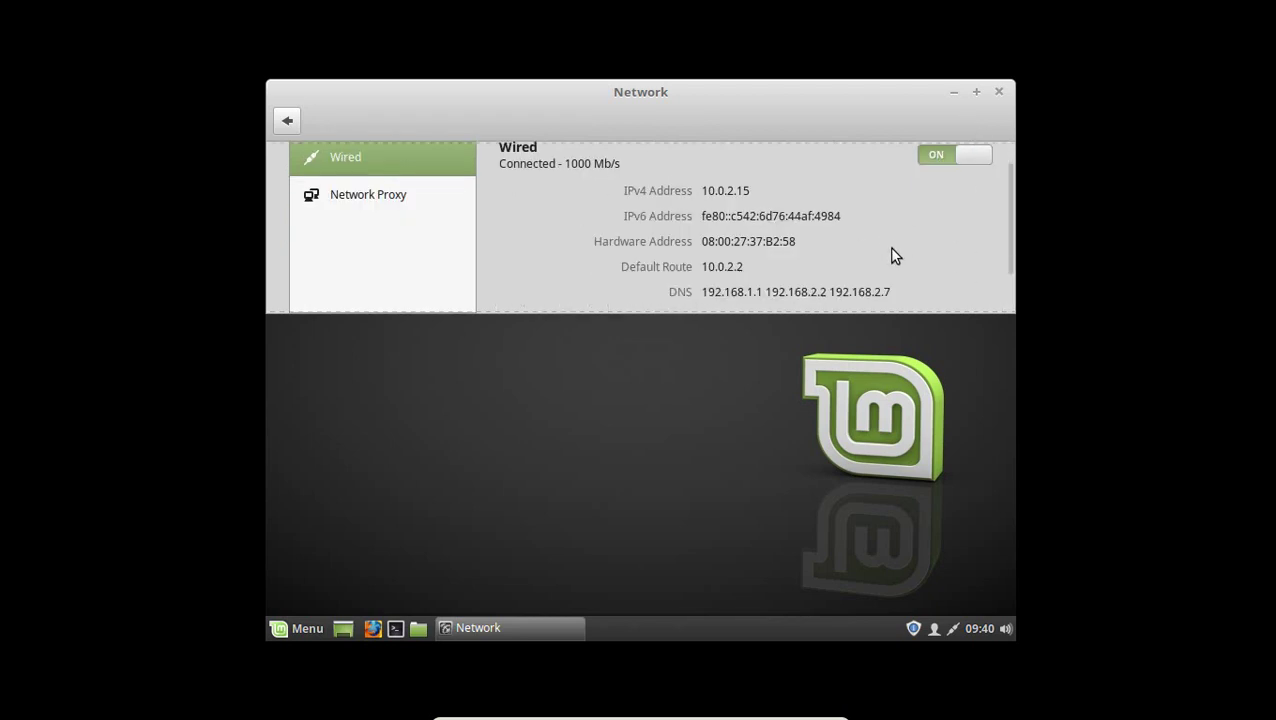
scroll(892, 250, "up", 1)
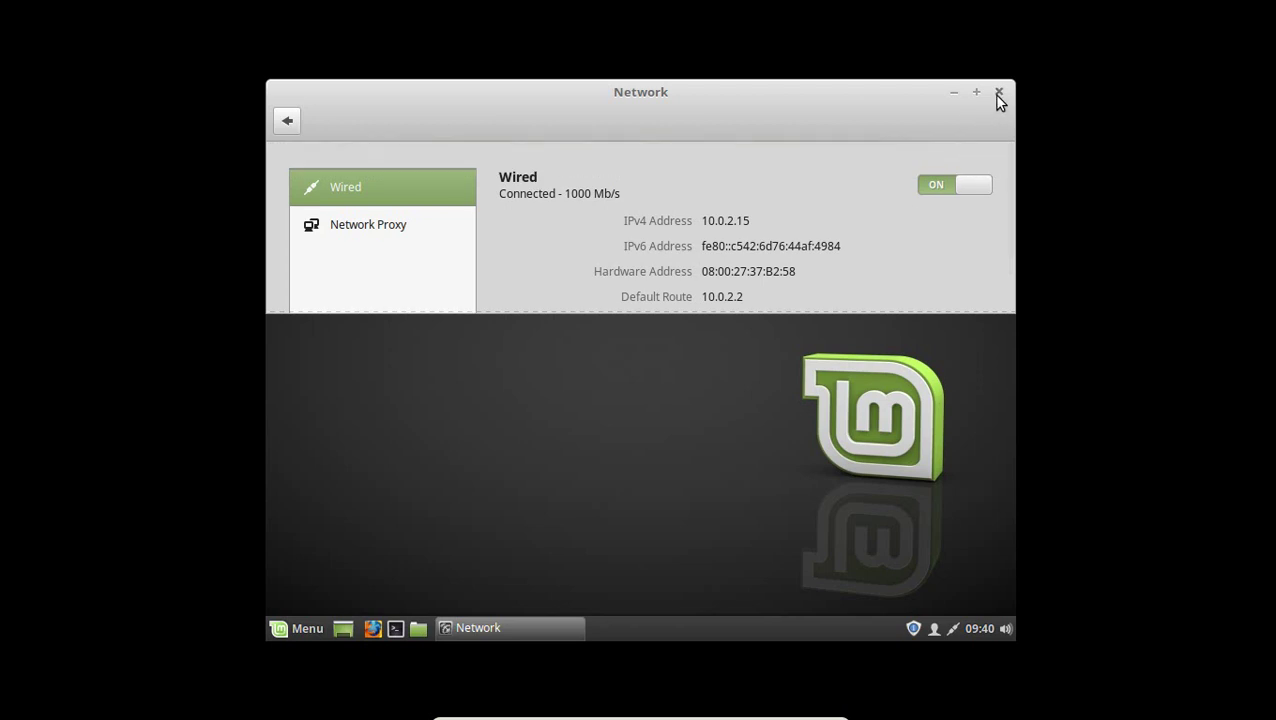
left_click(997, 93)
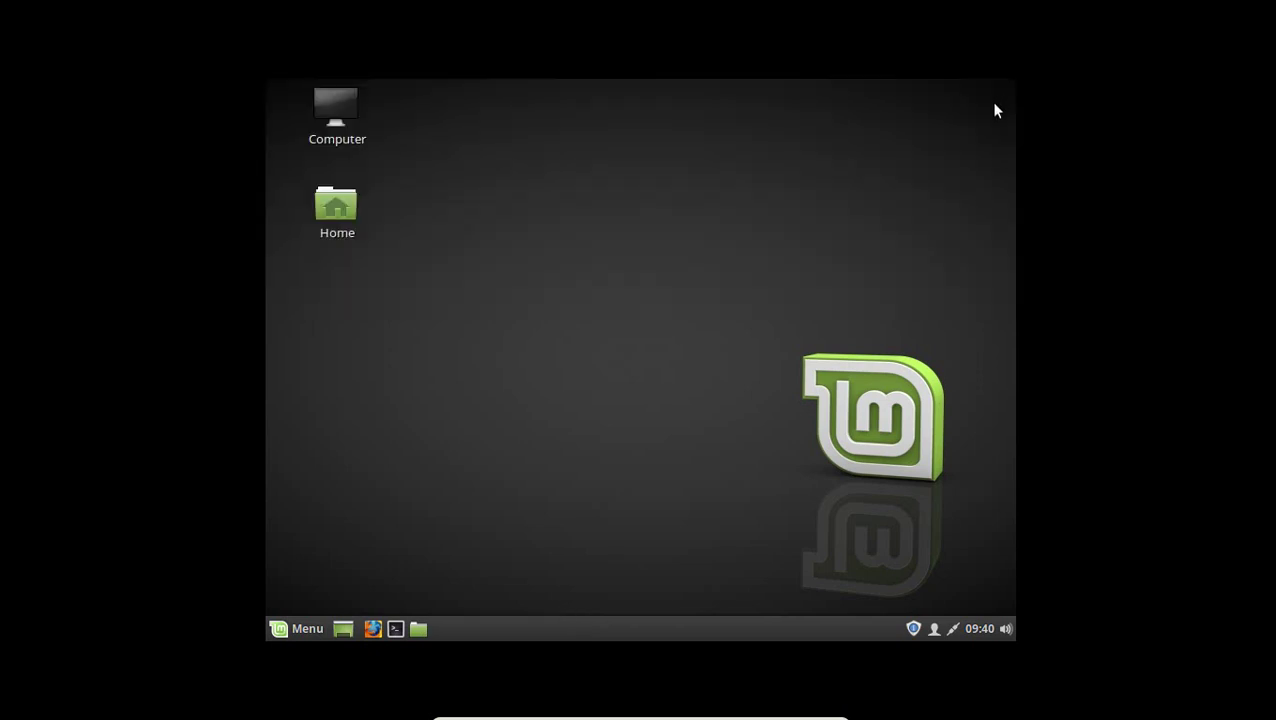
left_click(372, 629)
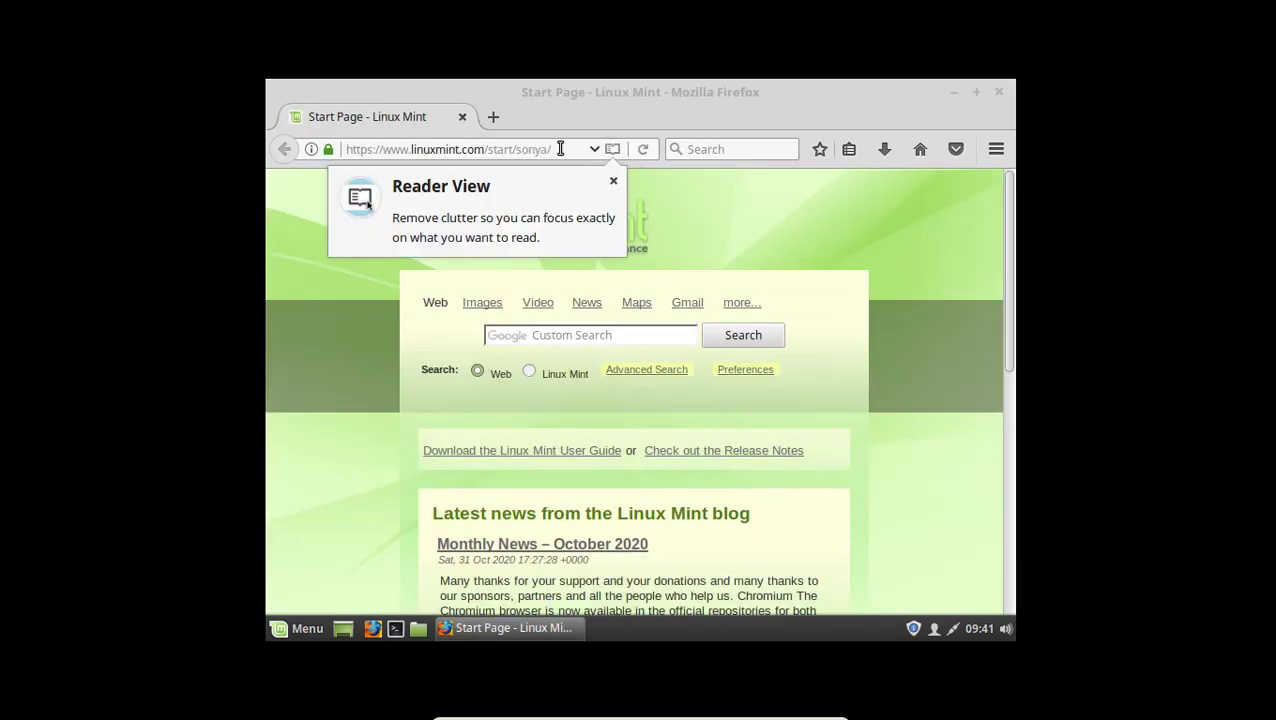
left_click(560, 149)
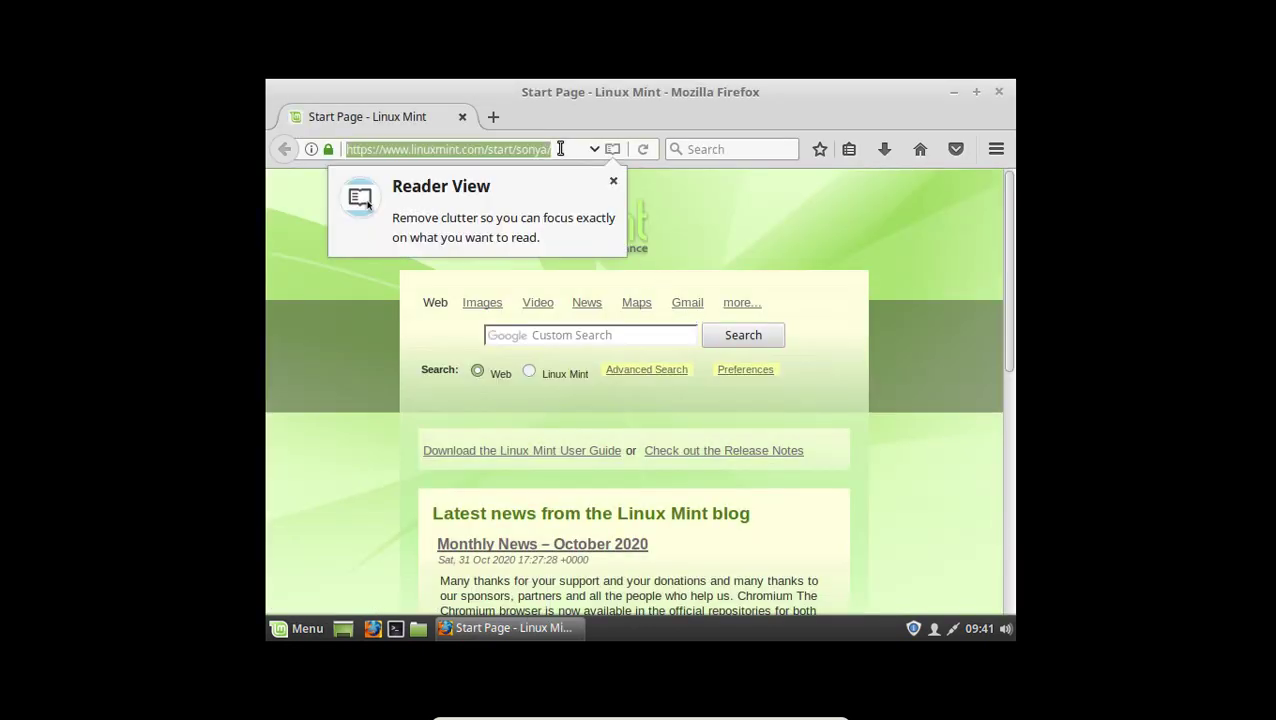
left_click(494, 121)
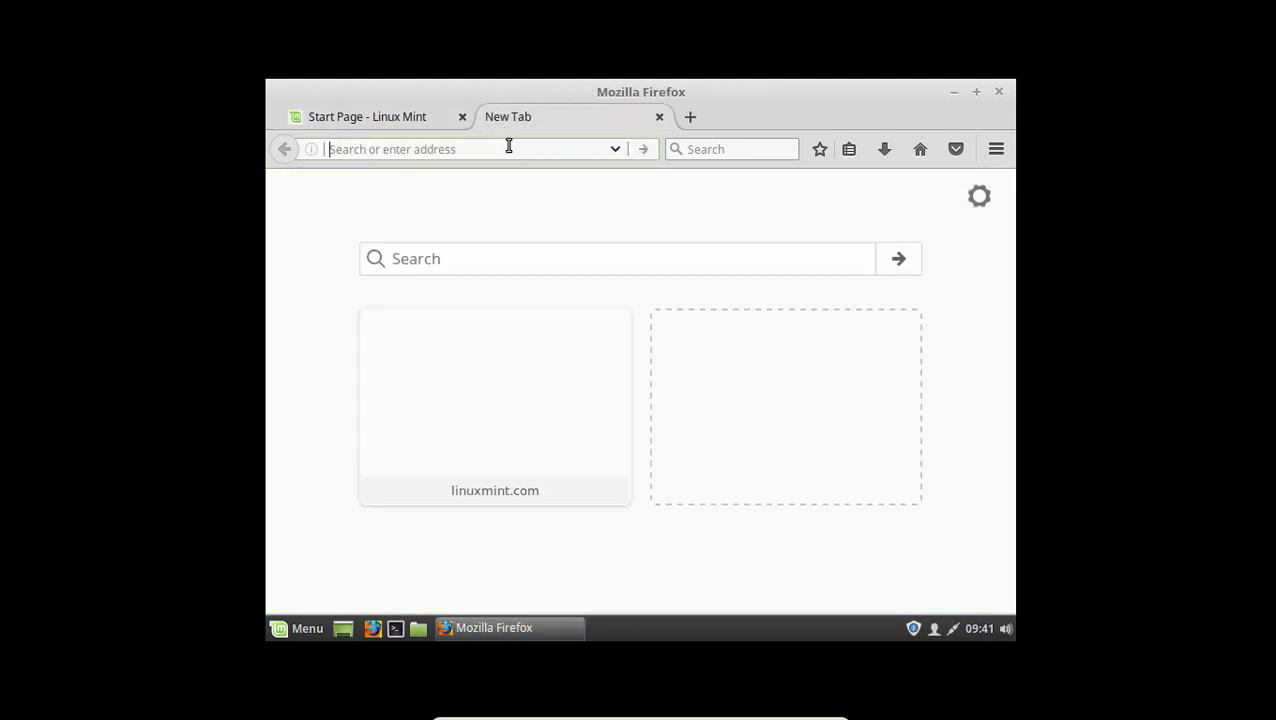
type("www.")
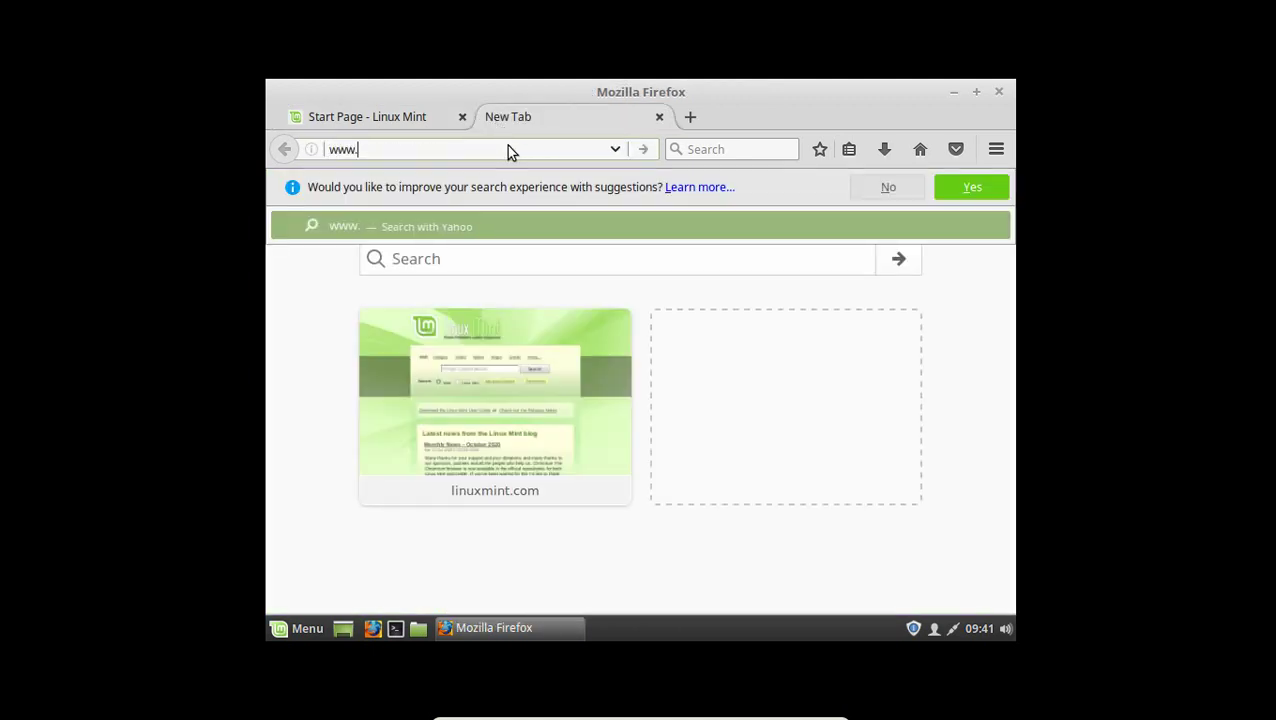
type("msn.com")
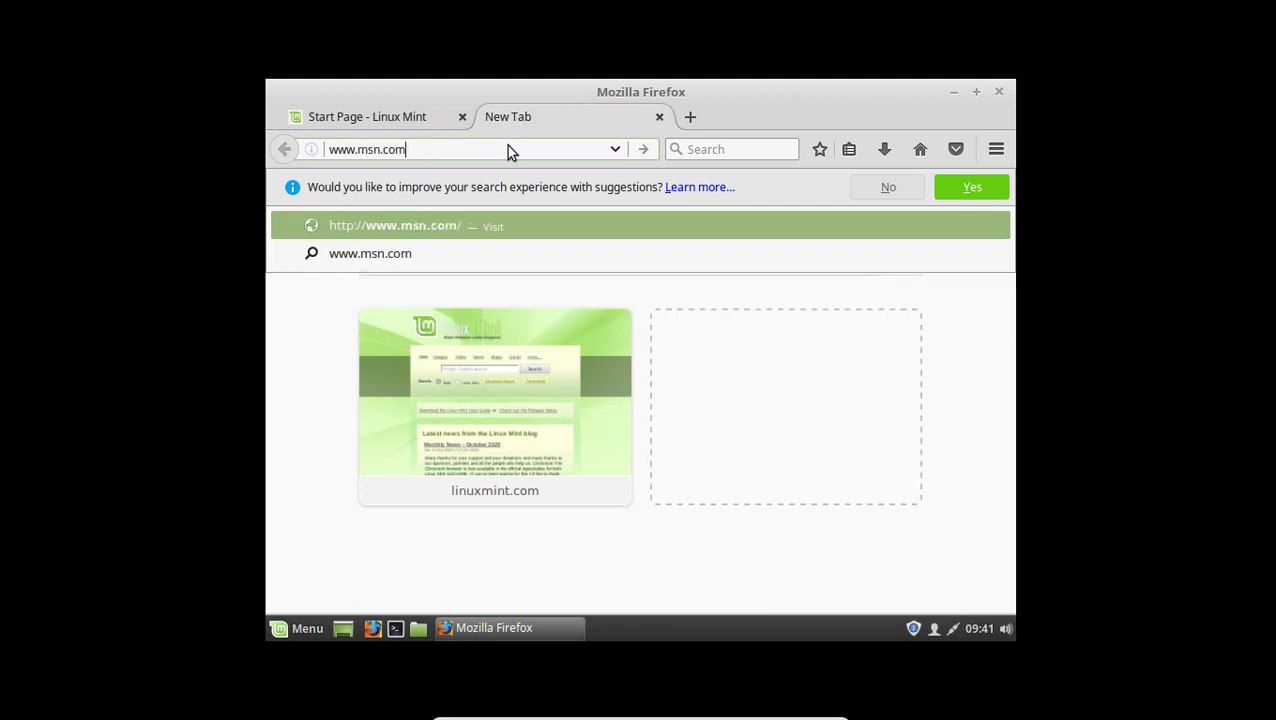
key("Return")
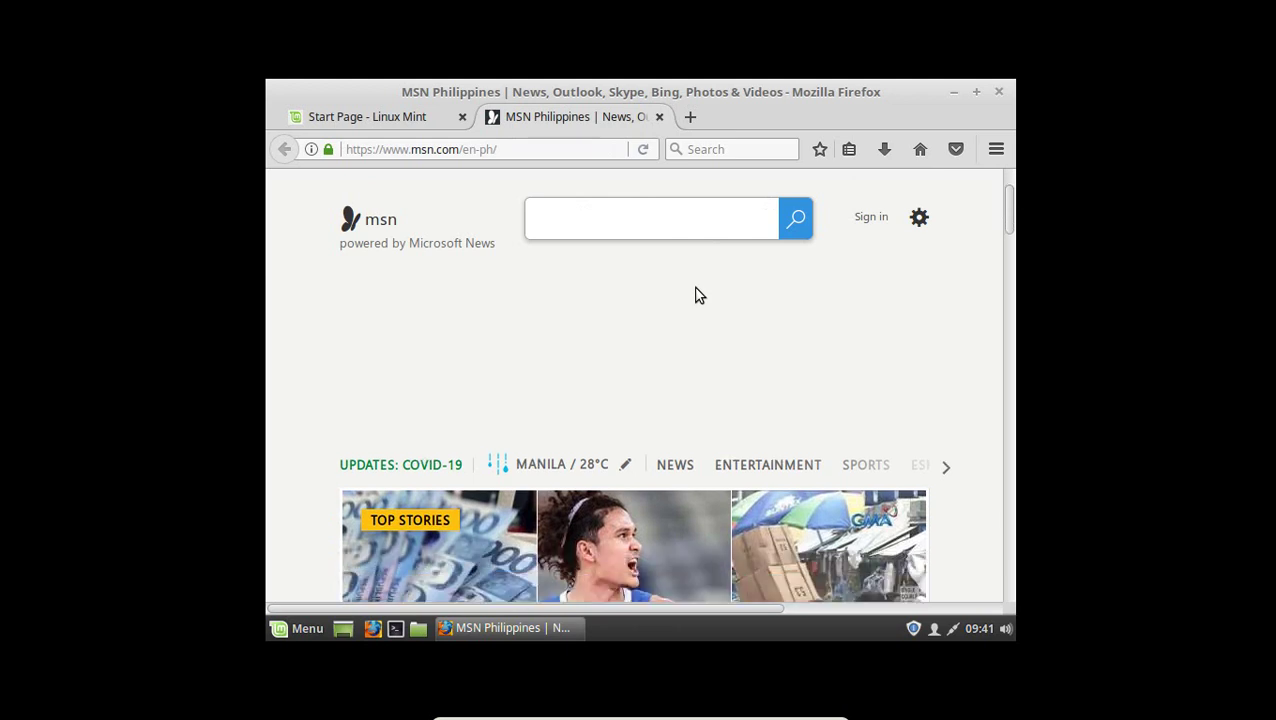
scroll(700, 299, "down", 2)
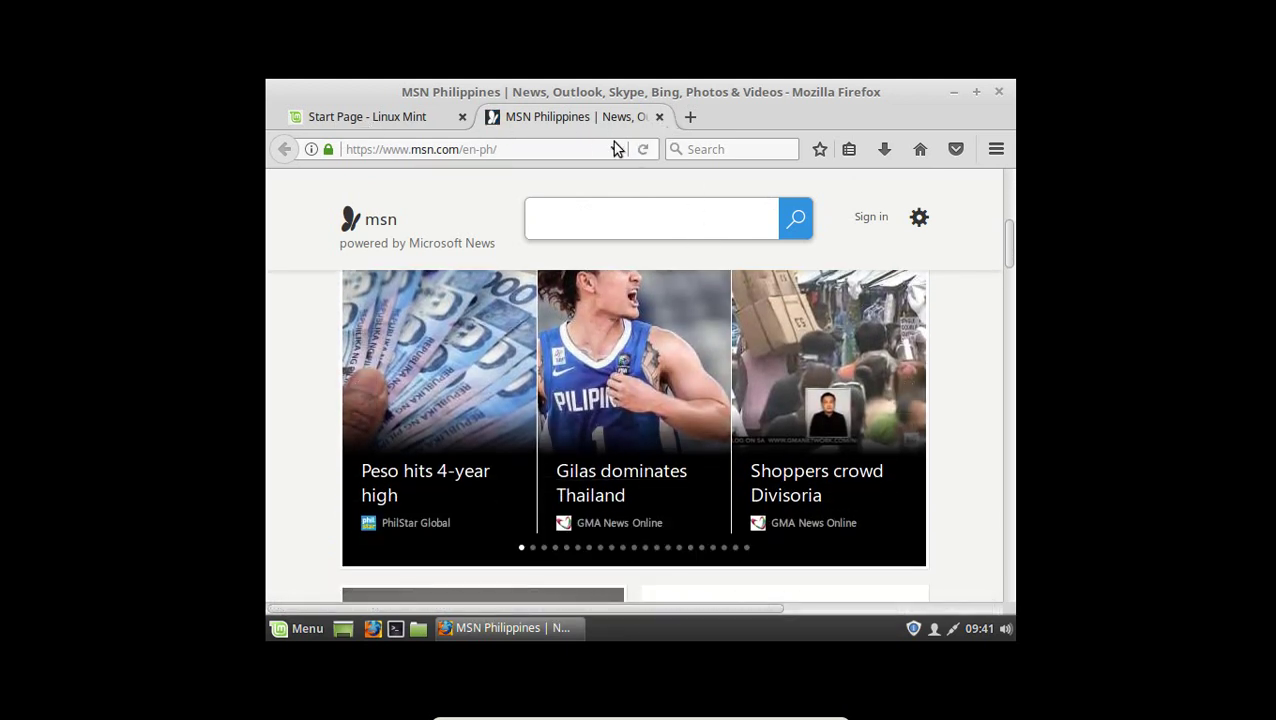
Step: Close the MSN tab and look through the Linux Mint start page's blog news before closing Firefox
left_click(659, 117)
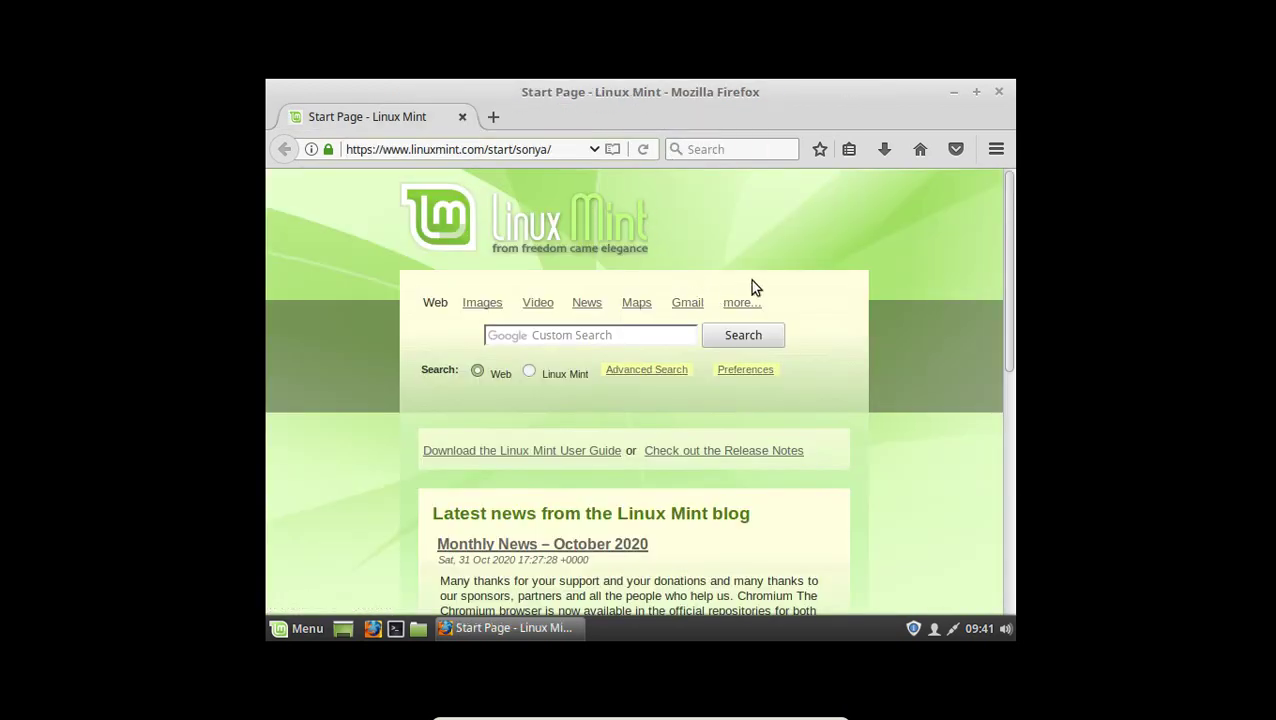
scroll(805, 226, "down", 3)
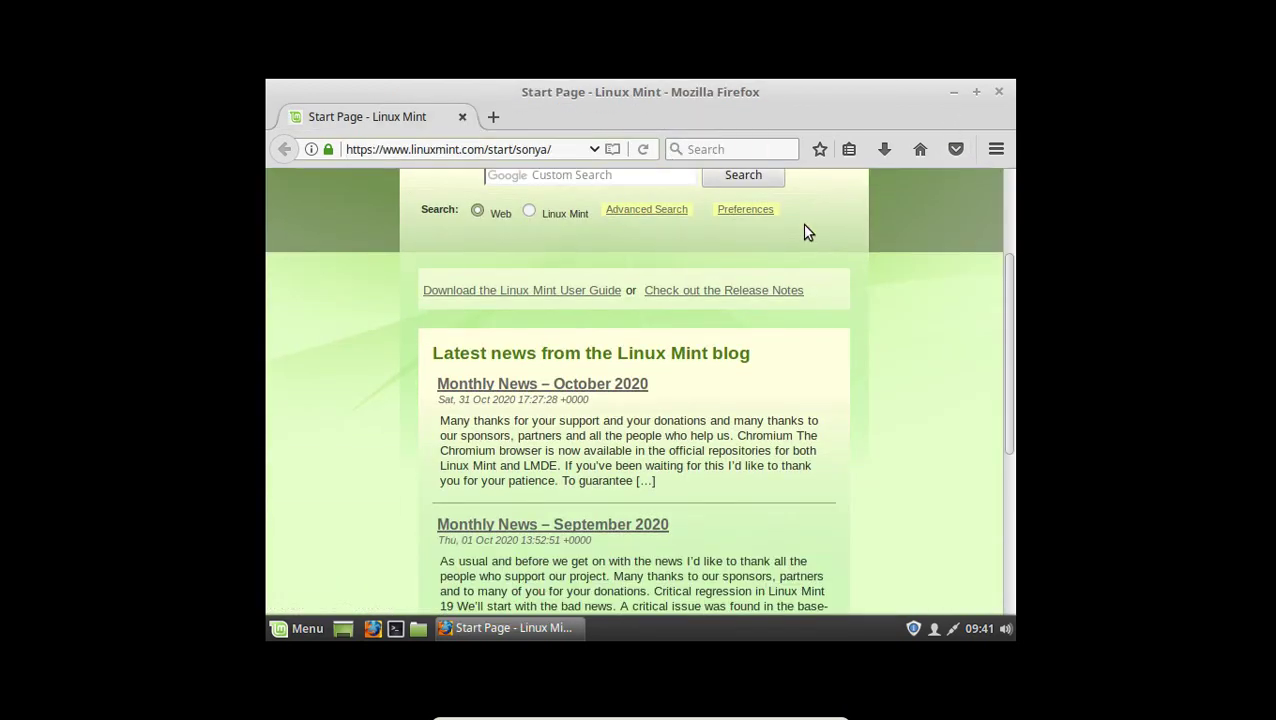
scroll(804, 228, "down", 6)
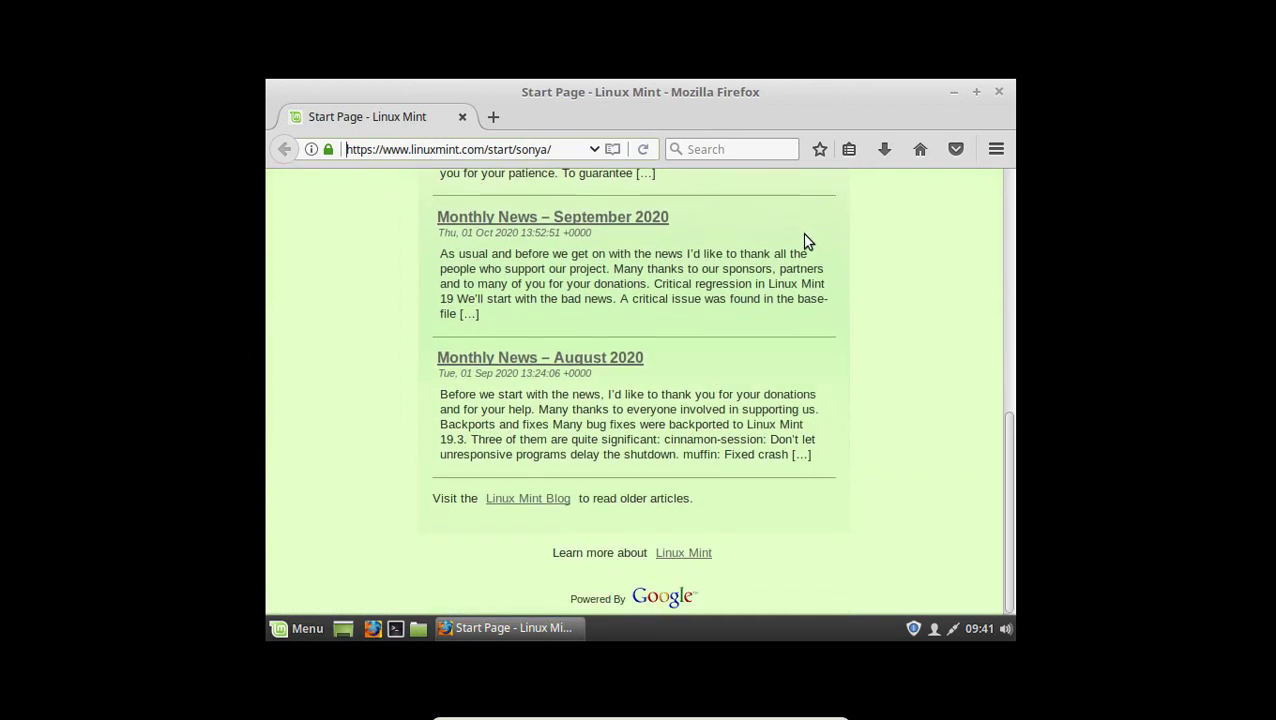
left_click(999, 94)
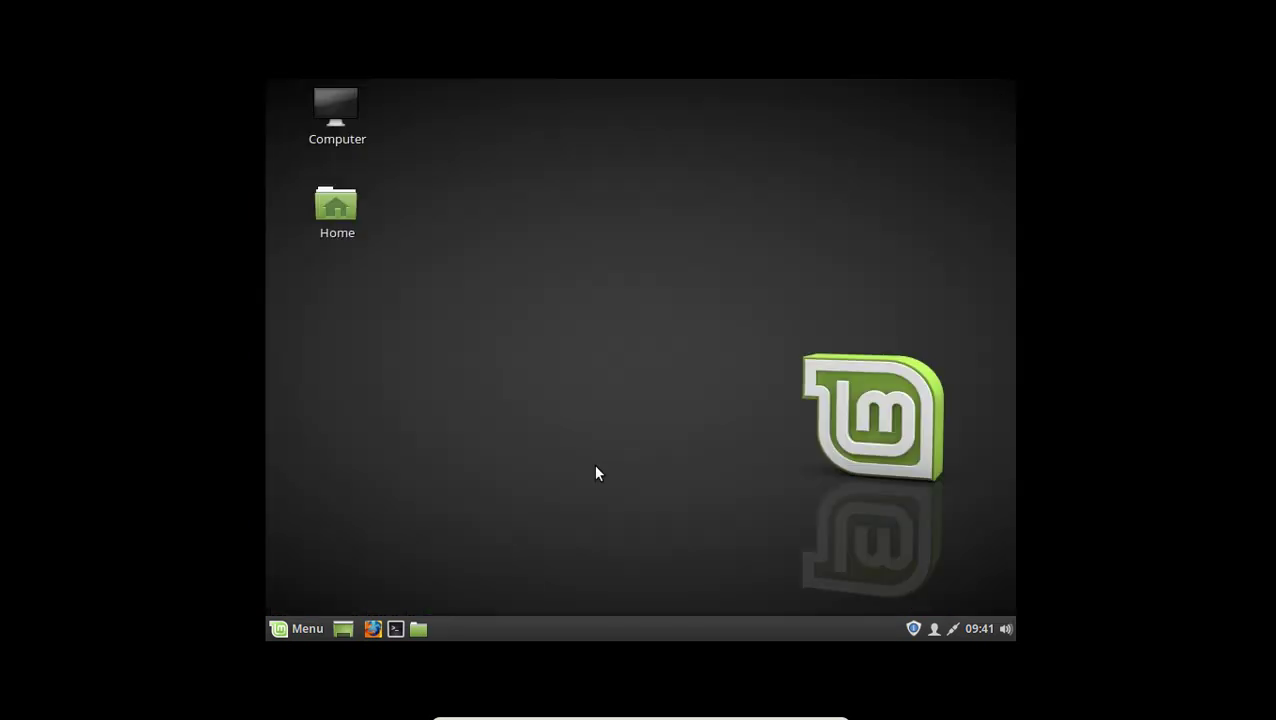
Step: Launch Software Manager from the Administration applications and authenticate with the account password
left_click(284, 628)
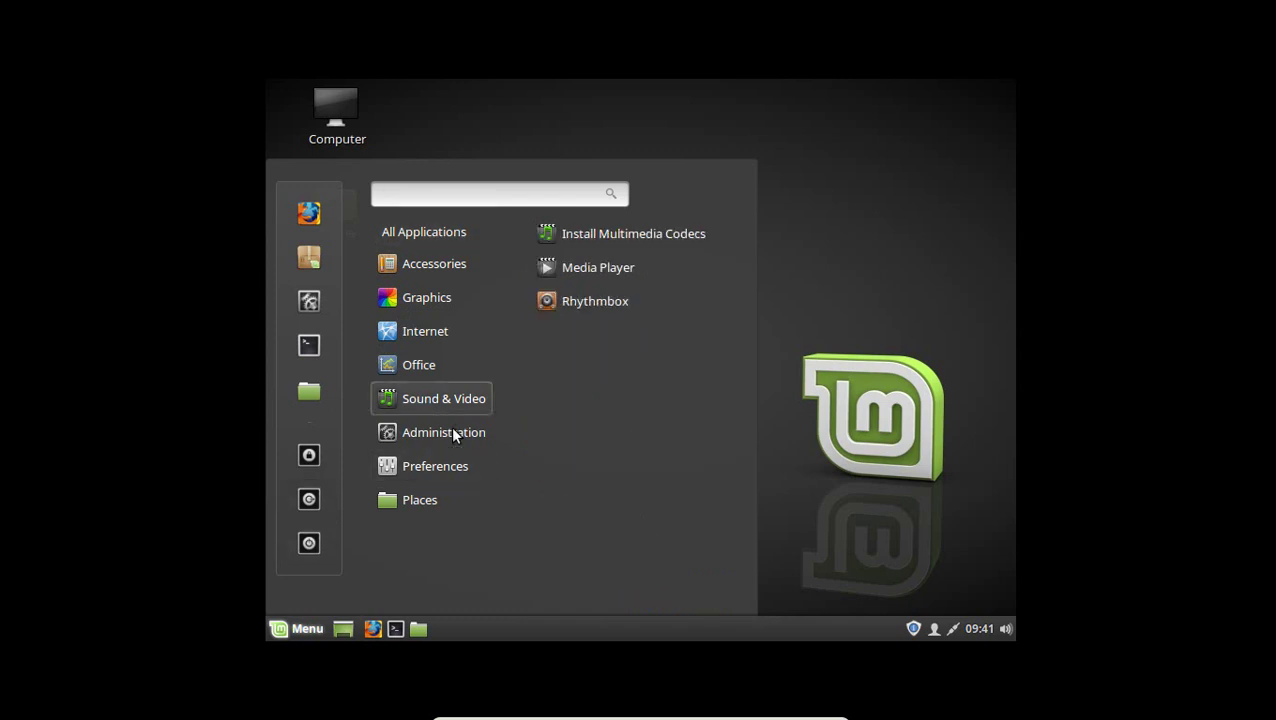
mouse_move(454, 434)
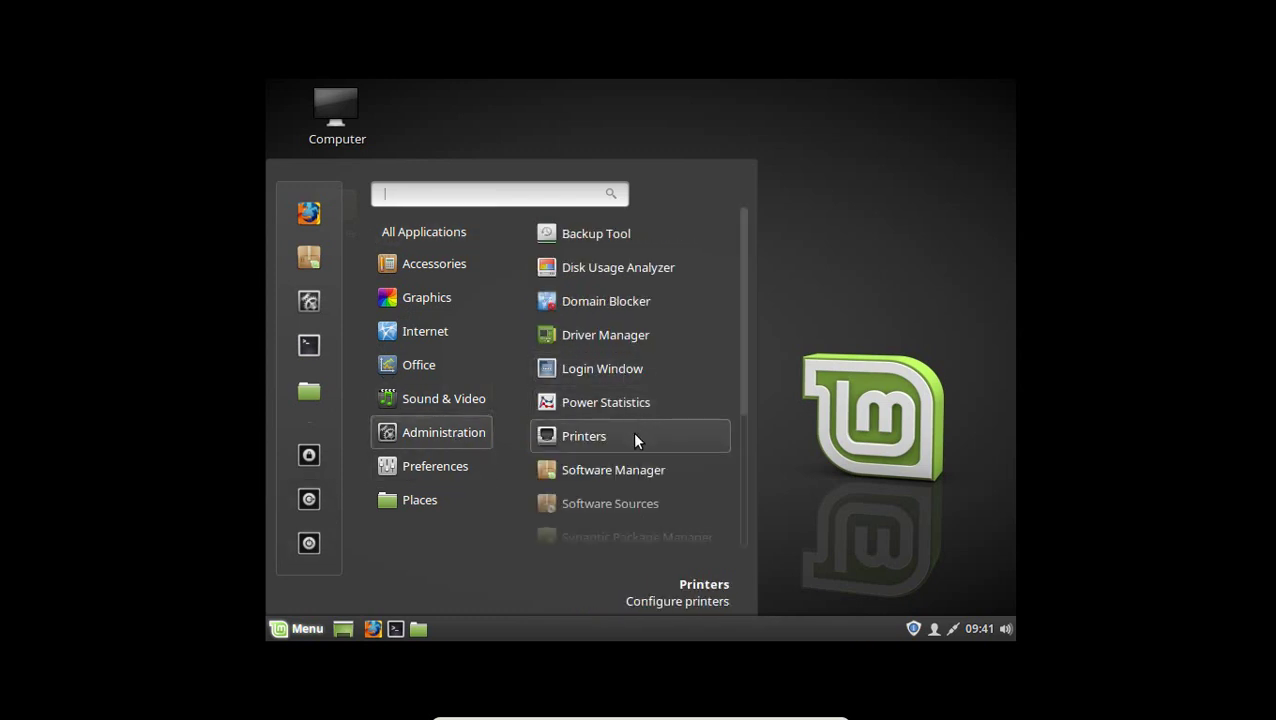
scroll(634, 455, "down", 1)
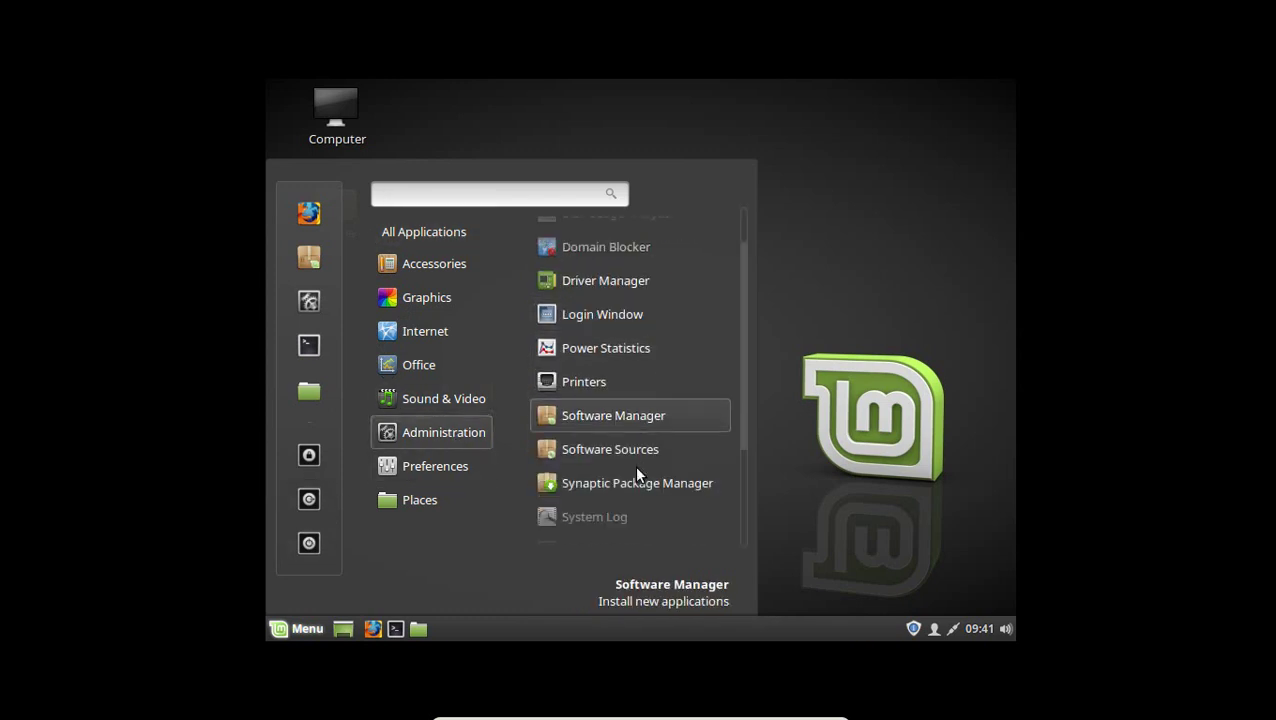
left_click(628, 416)
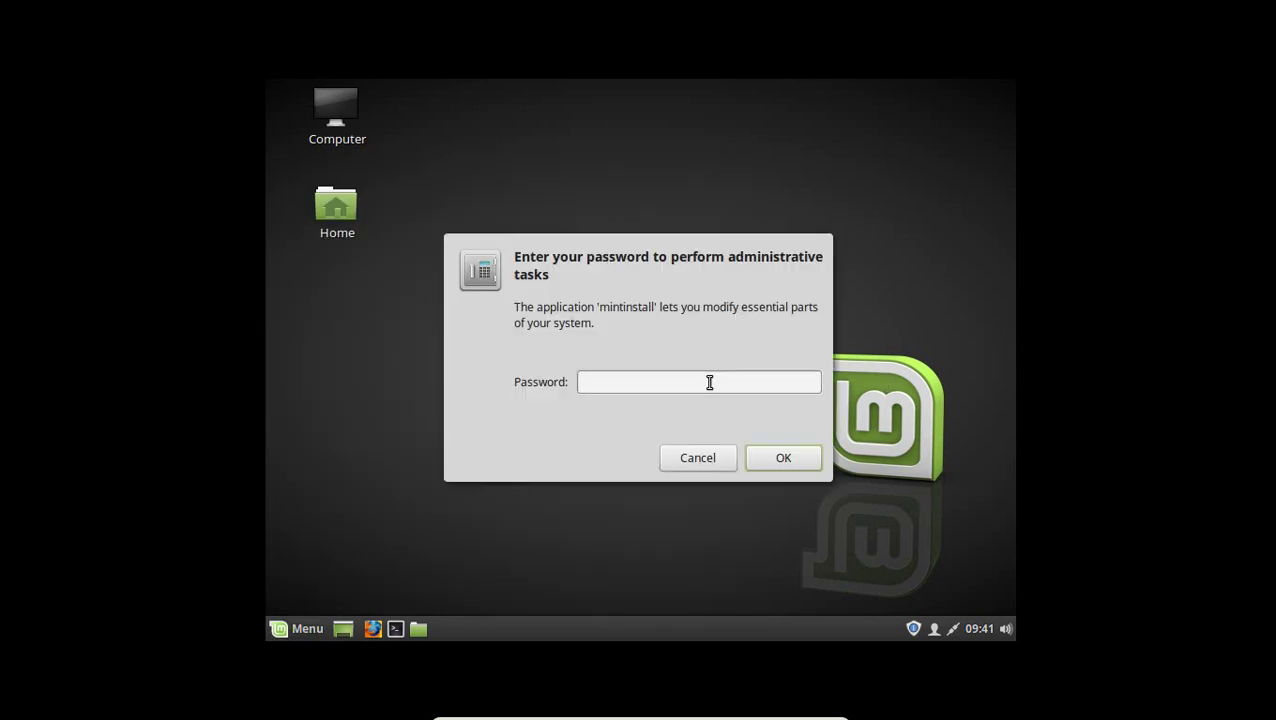
type("**************")
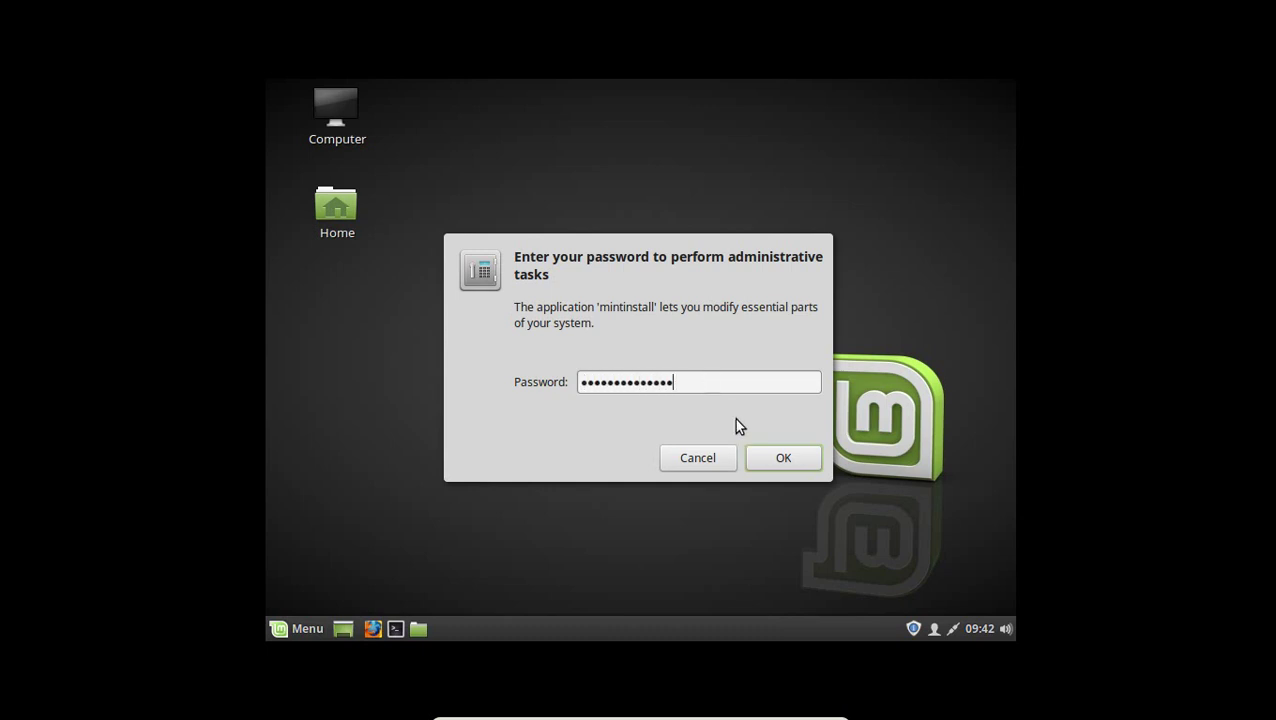
left_click(784, 456)
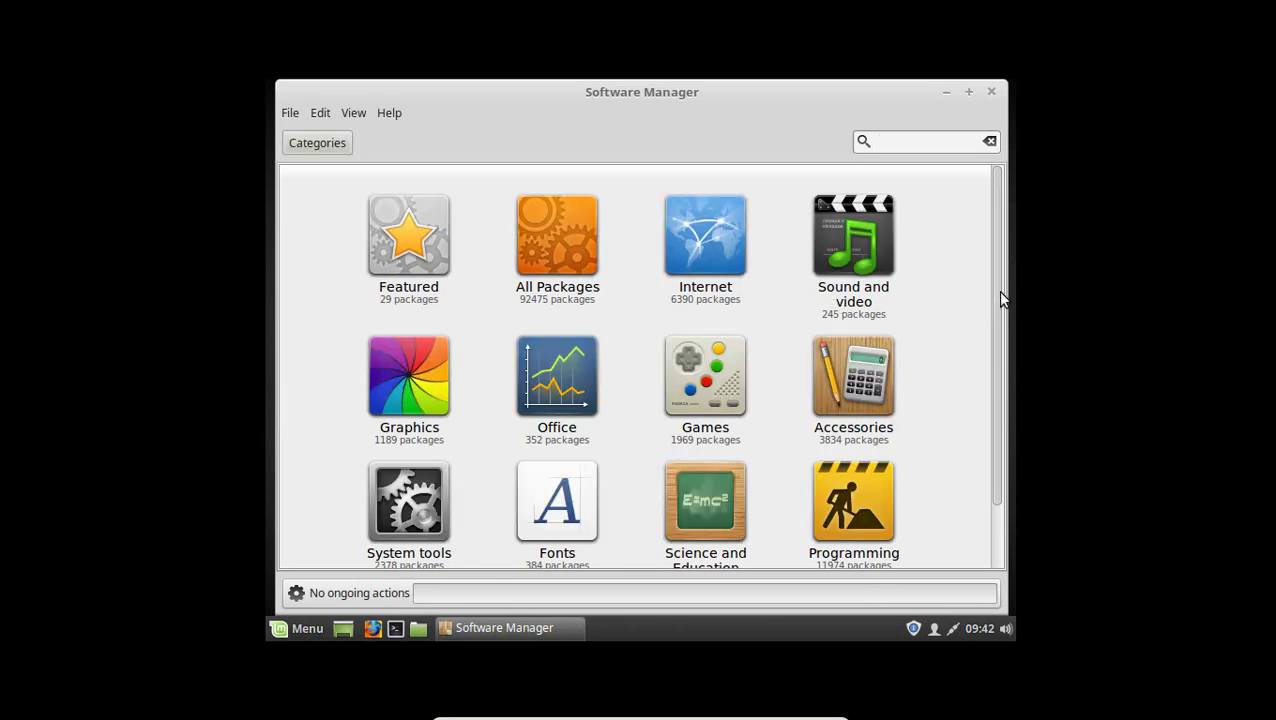
Step: Look through the All Packages category from start to end, and select the Firefox and Gparted entries in turn
left_click_drag(998, 292, 997, 251)
left_click(551, 245)
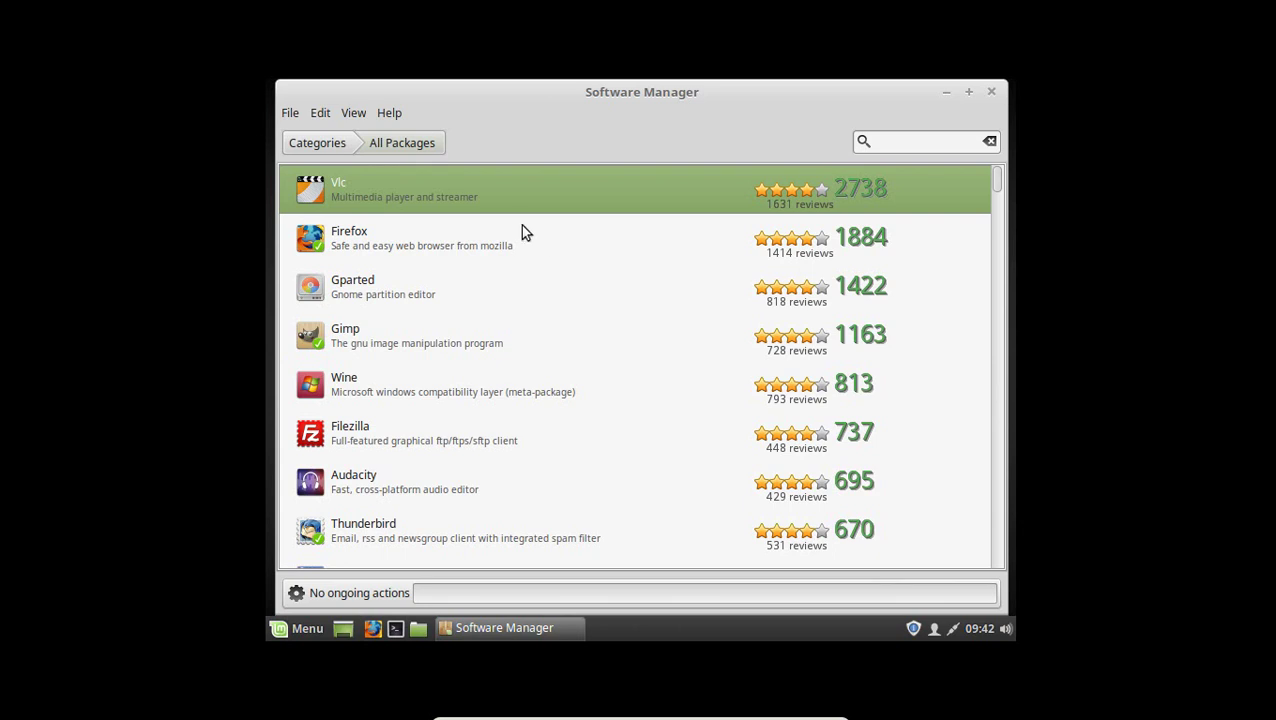
scroll(565, 278, "down", 10)
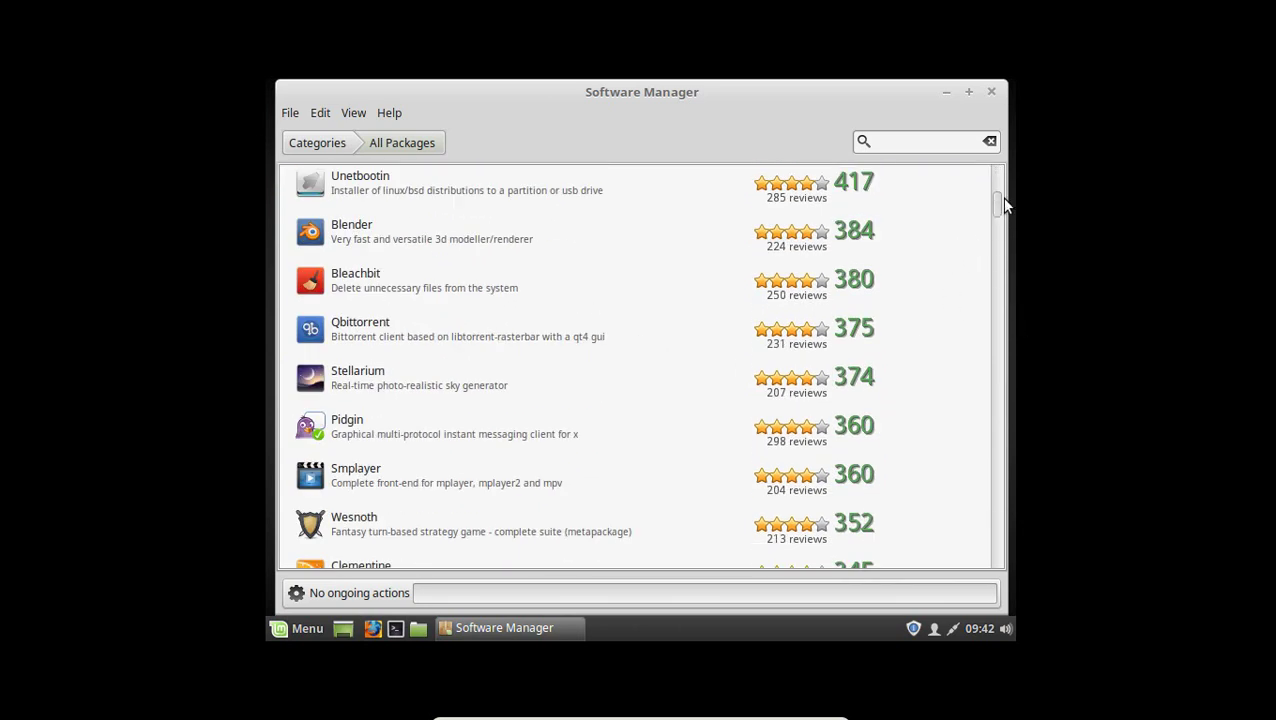
left_click_drag(999, 199, 997, 570)
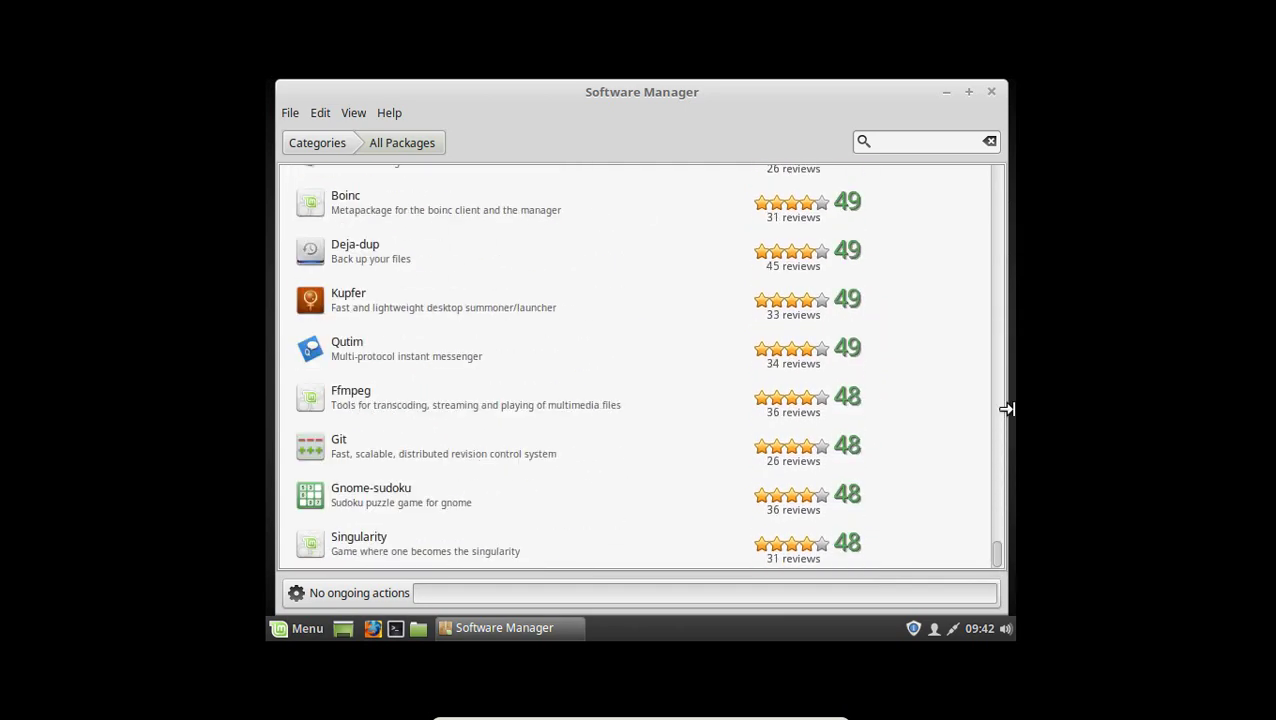
left_click(990, 263)
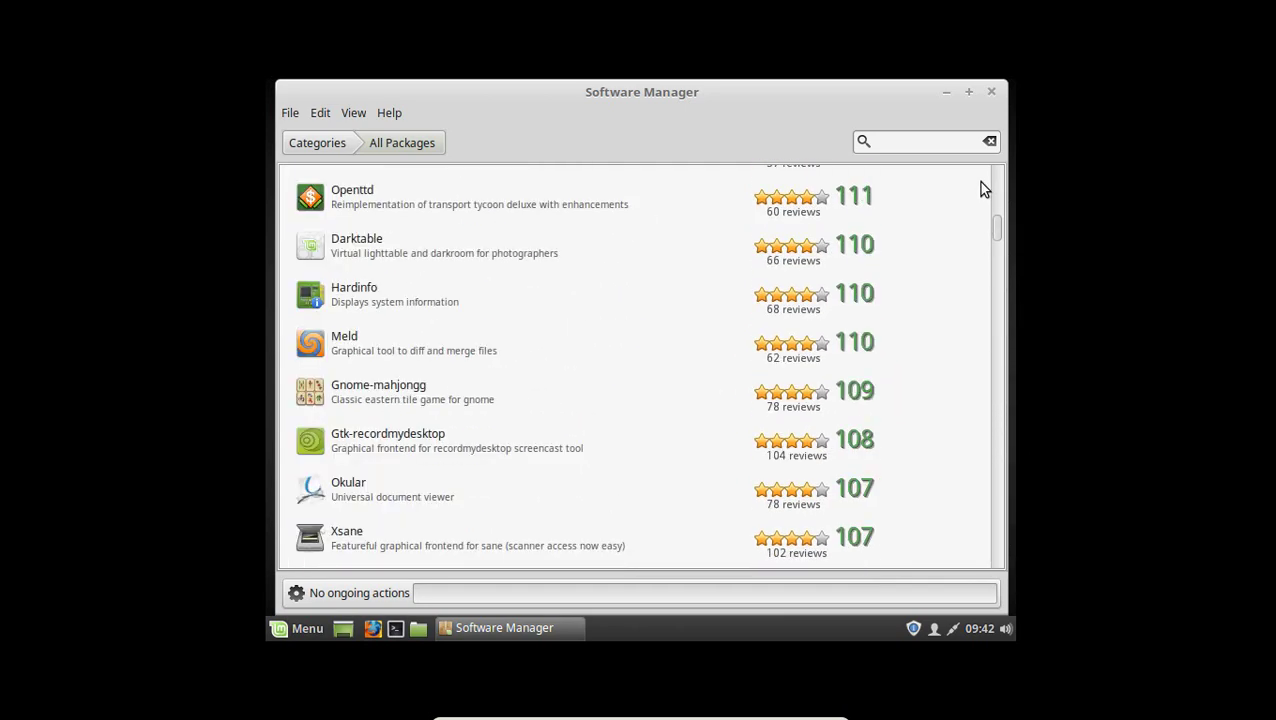
scroll(982, 189, "down", 15)
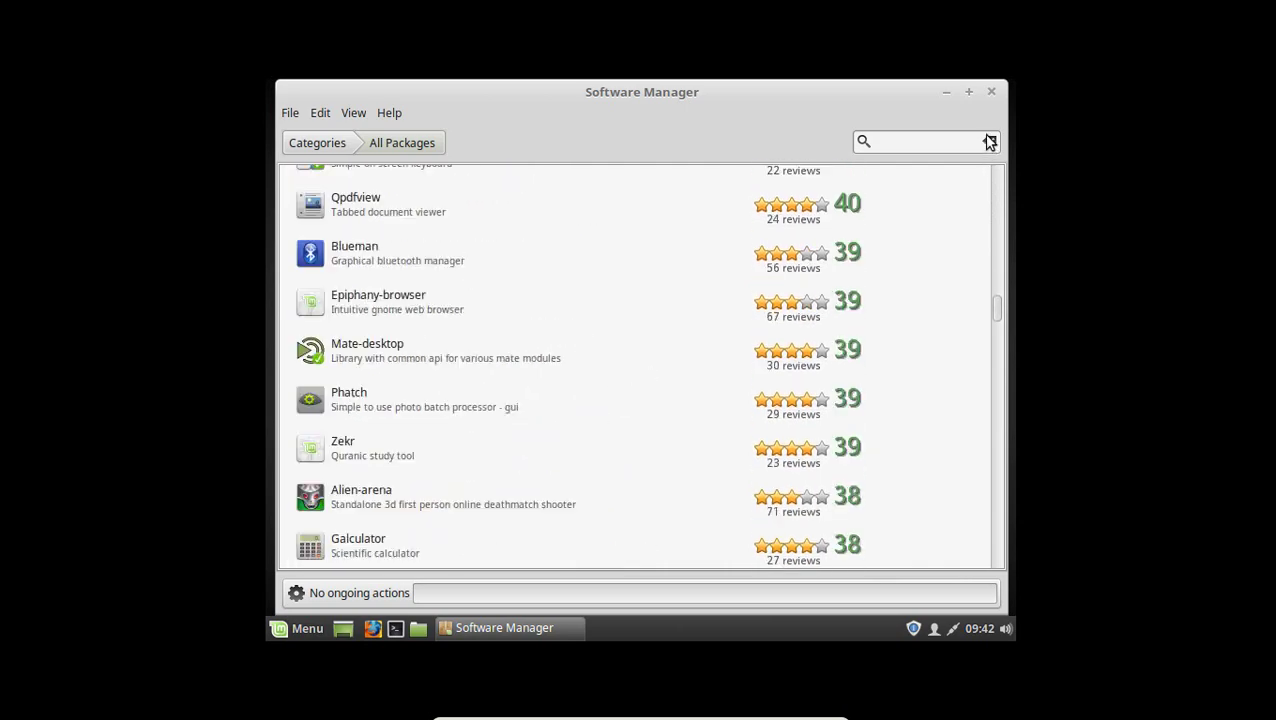
left_click(997, 232)
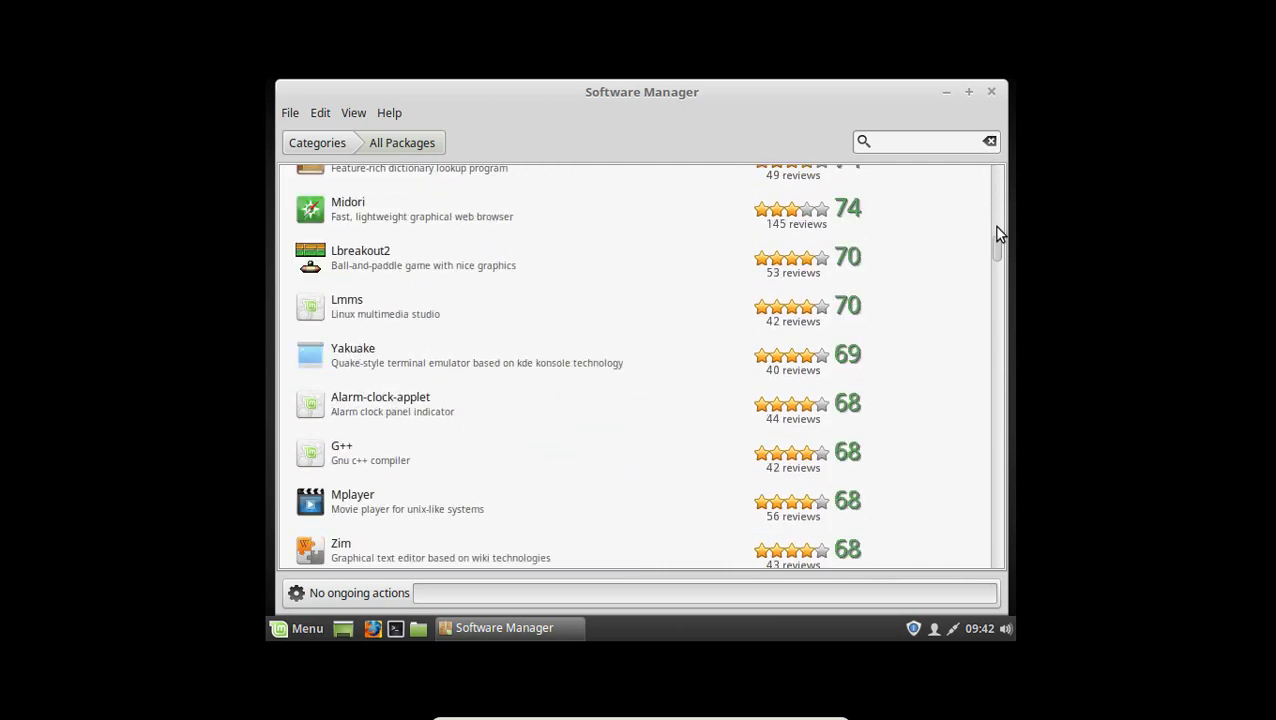
left_click_drag(997, 232, 994, 170)
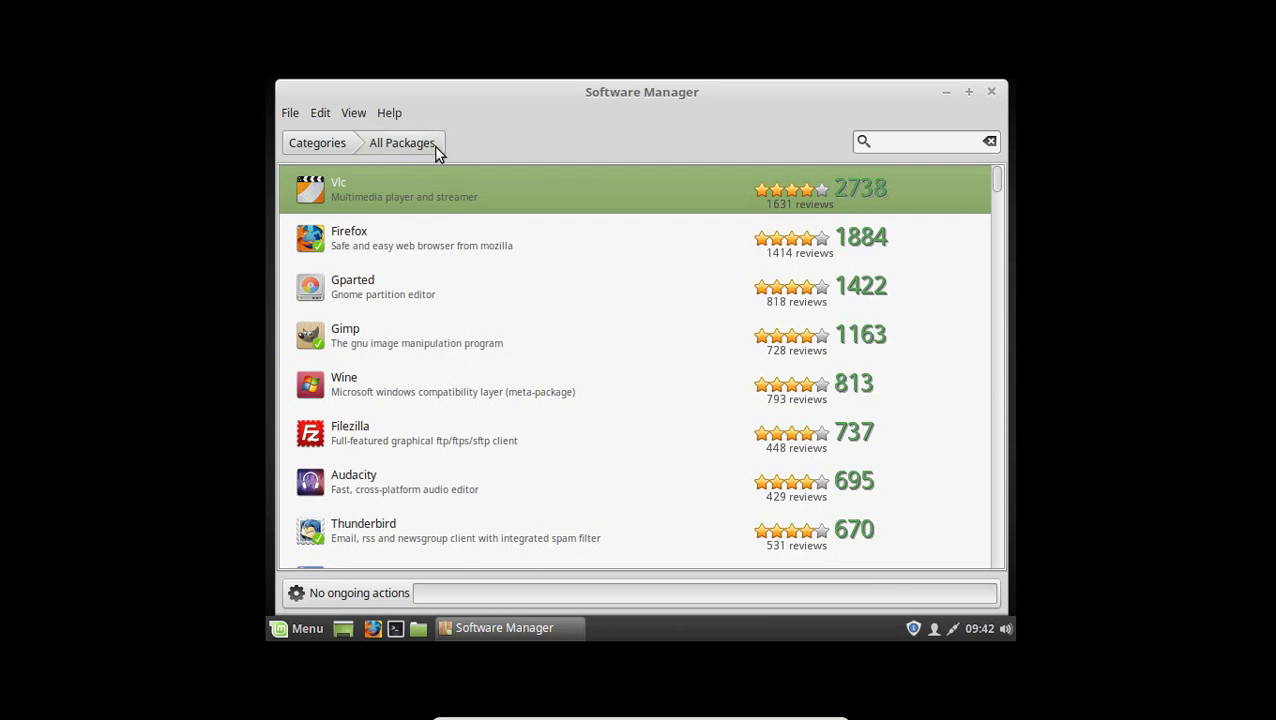
left_click(364, 238)
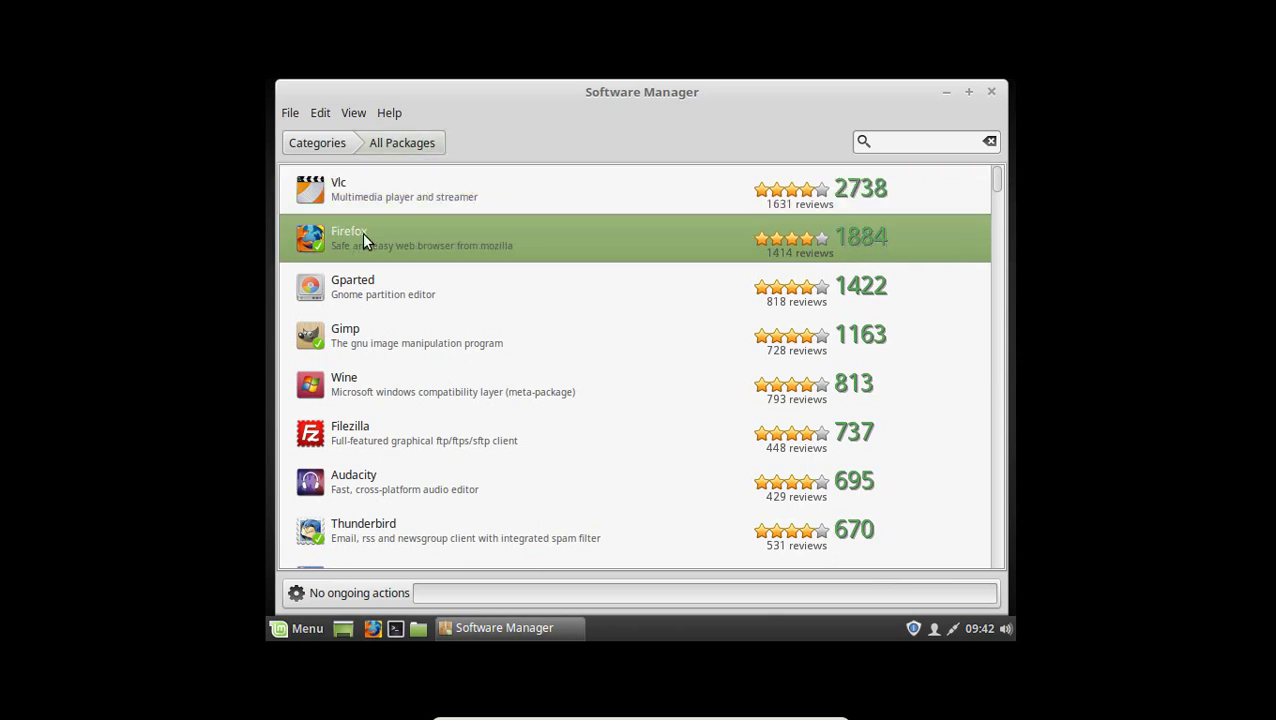
left_click(360, 293)
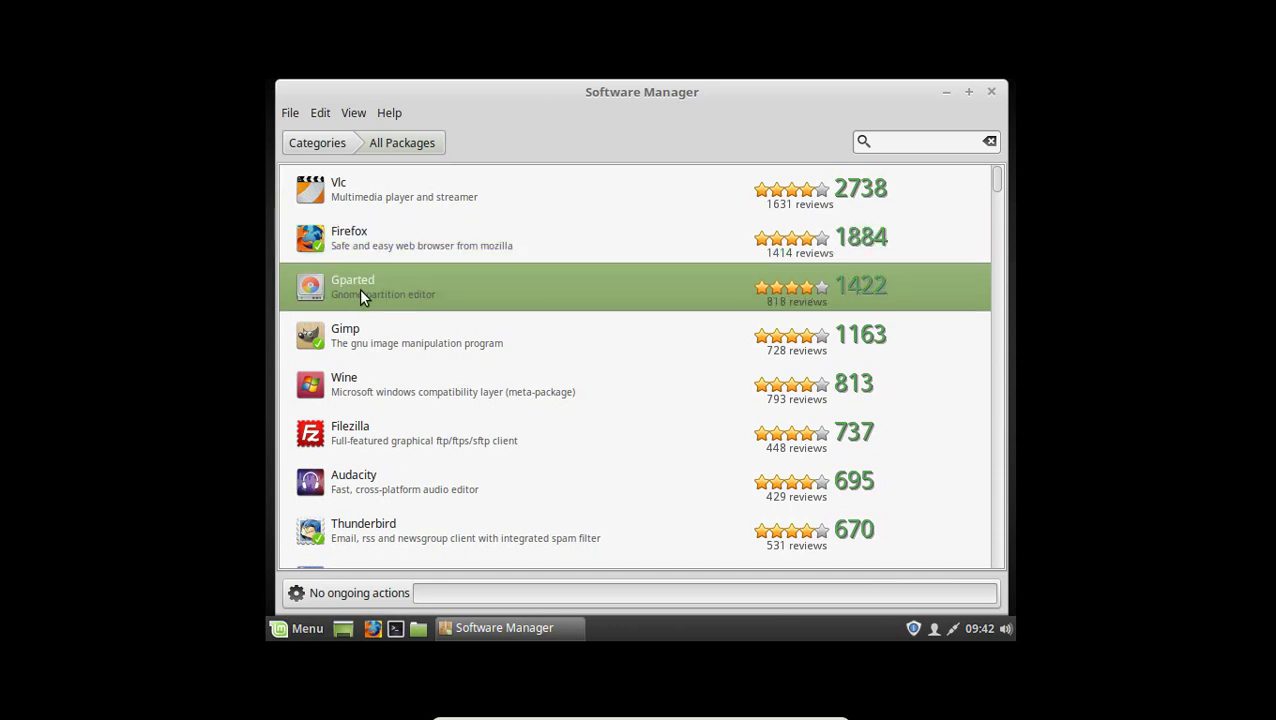
Step: Return to the category overview, look through the categories, and browse the Featured packages, selecting the Firefox entry
scroll(362, 295, "down", 3)
left_click(313, 146)
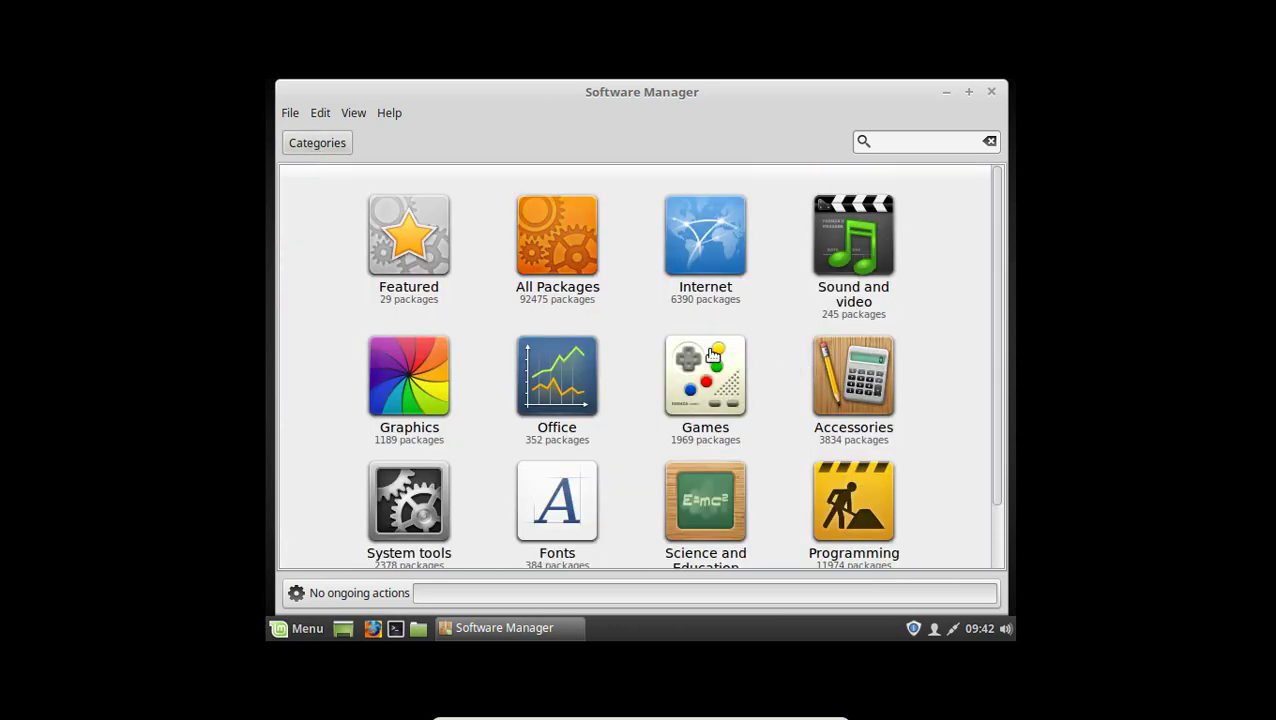
scroll(712, 355, "down", 2)
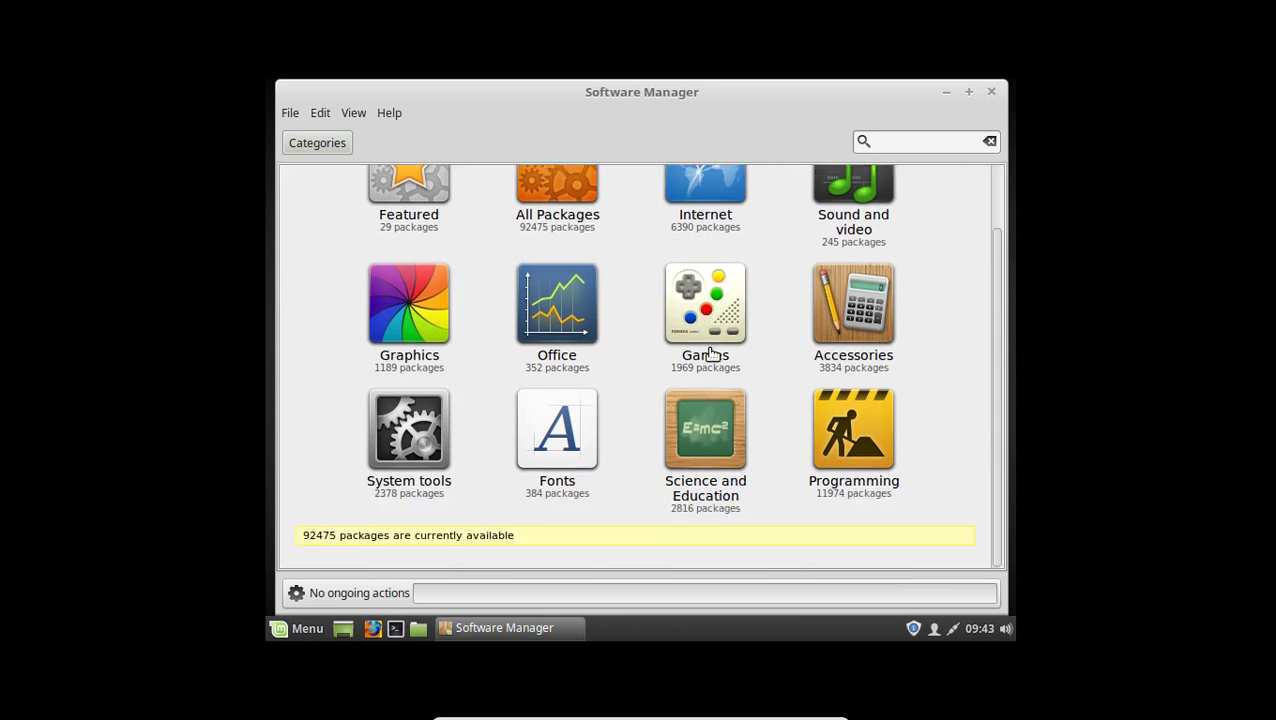
scroll(710, 352, "up", 2)
left_click(413, 250)
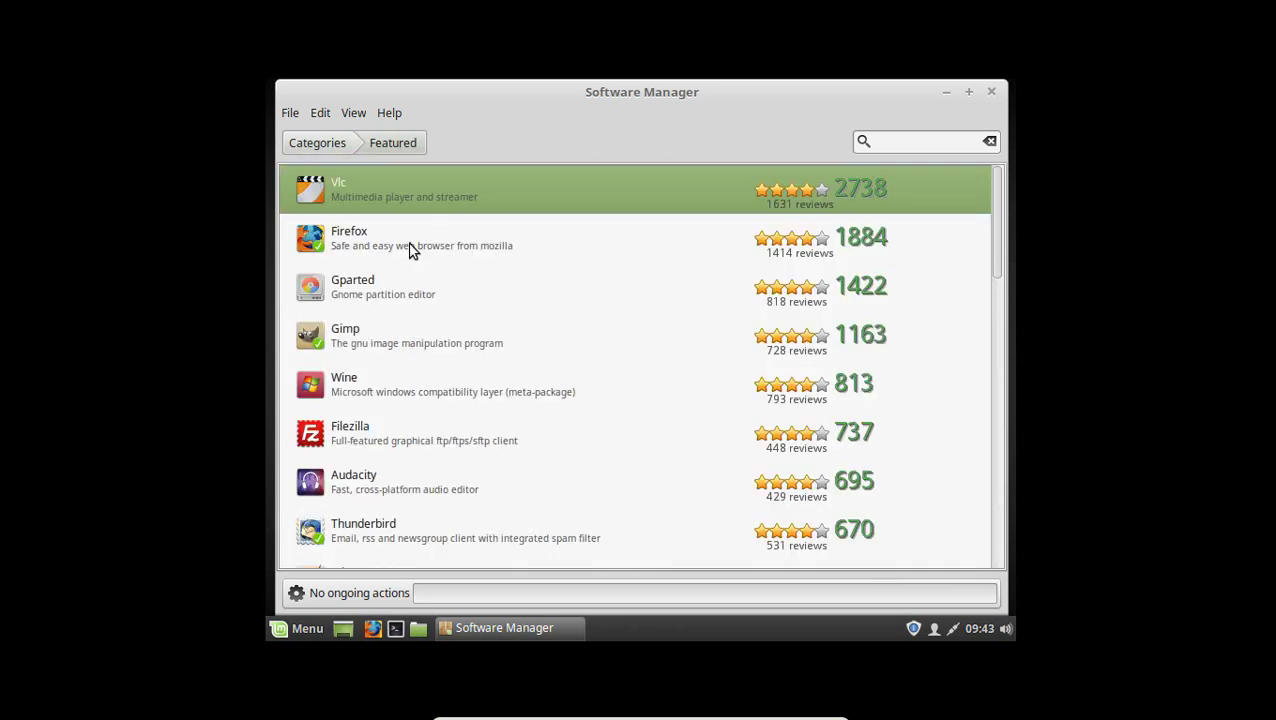
left_click(417, 246)
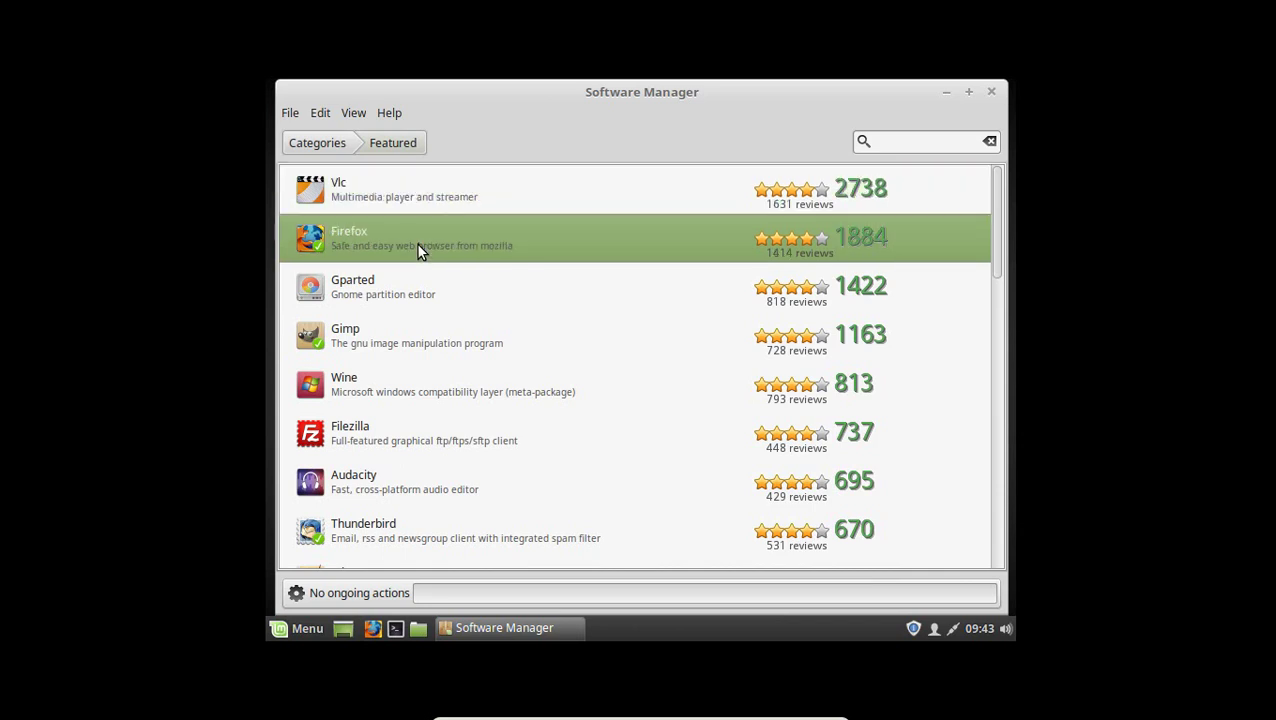
scroll(417, 244, "down", 4)
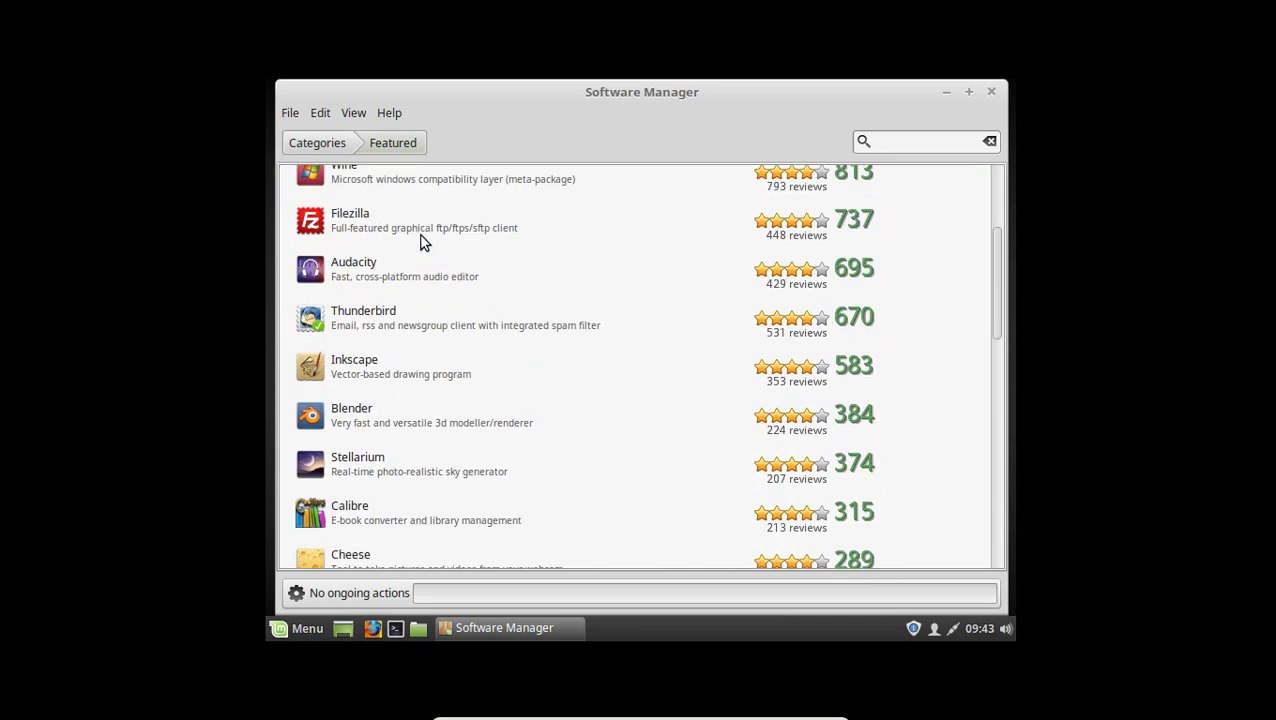
scroll(432, 260, "up", 4)
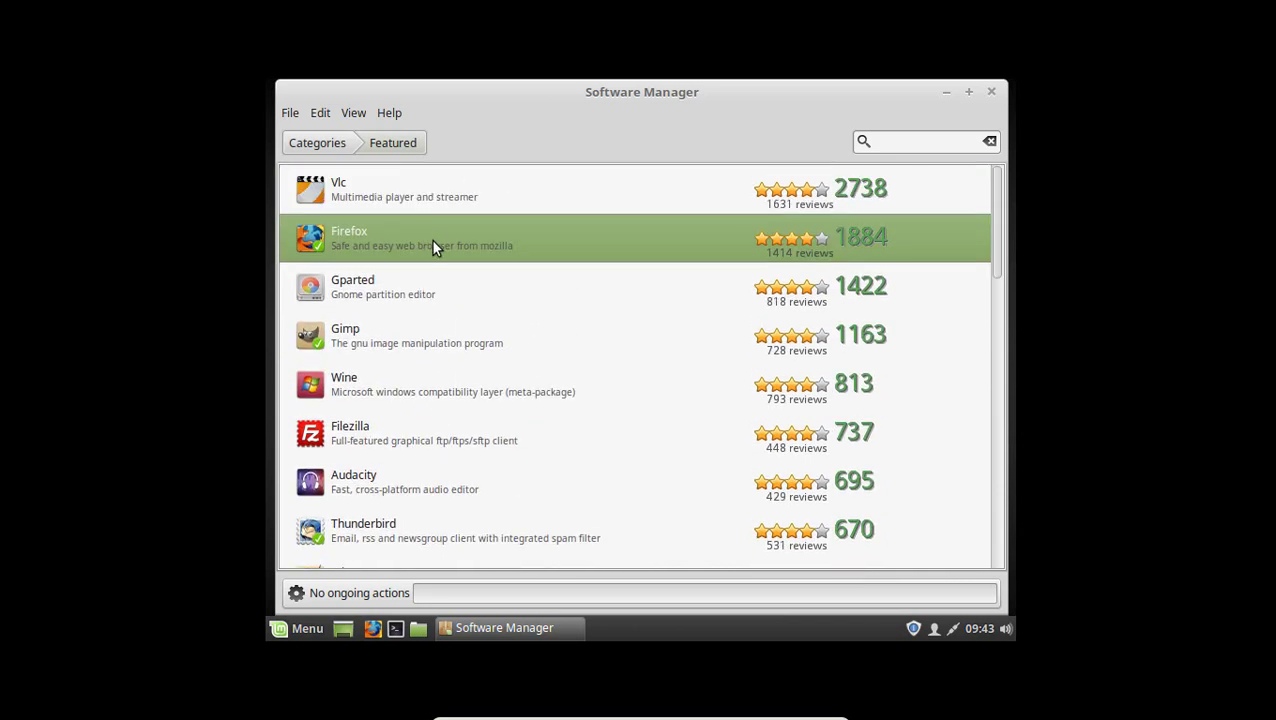
Step: Open the Vlc package page from the Featured packages and install it
left_click(402, 196)
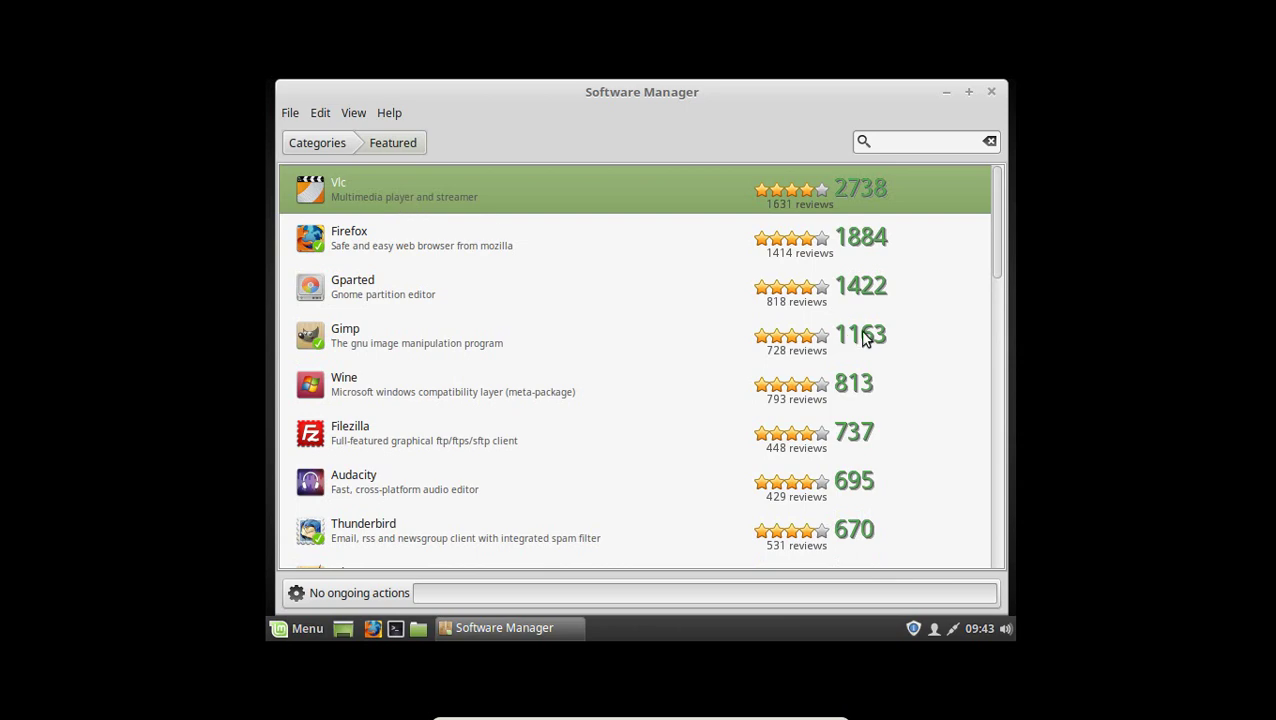
left_click(518, 179)
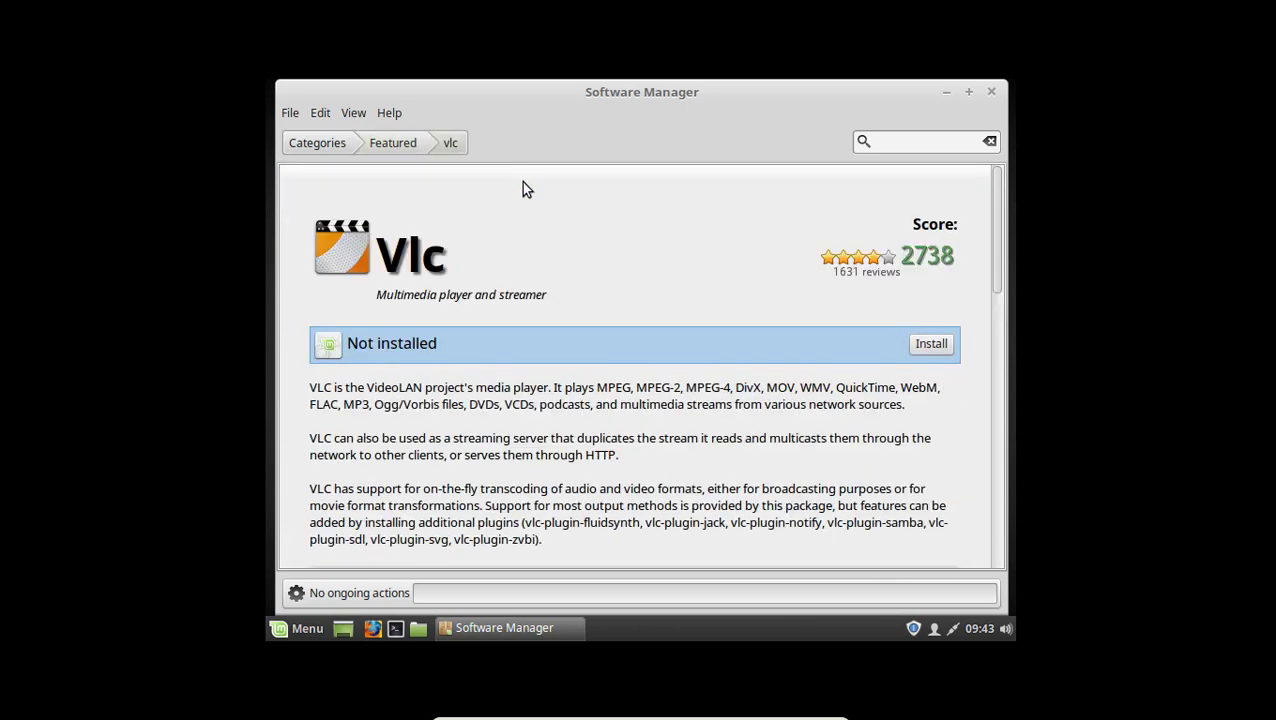
left_click(929, 345)
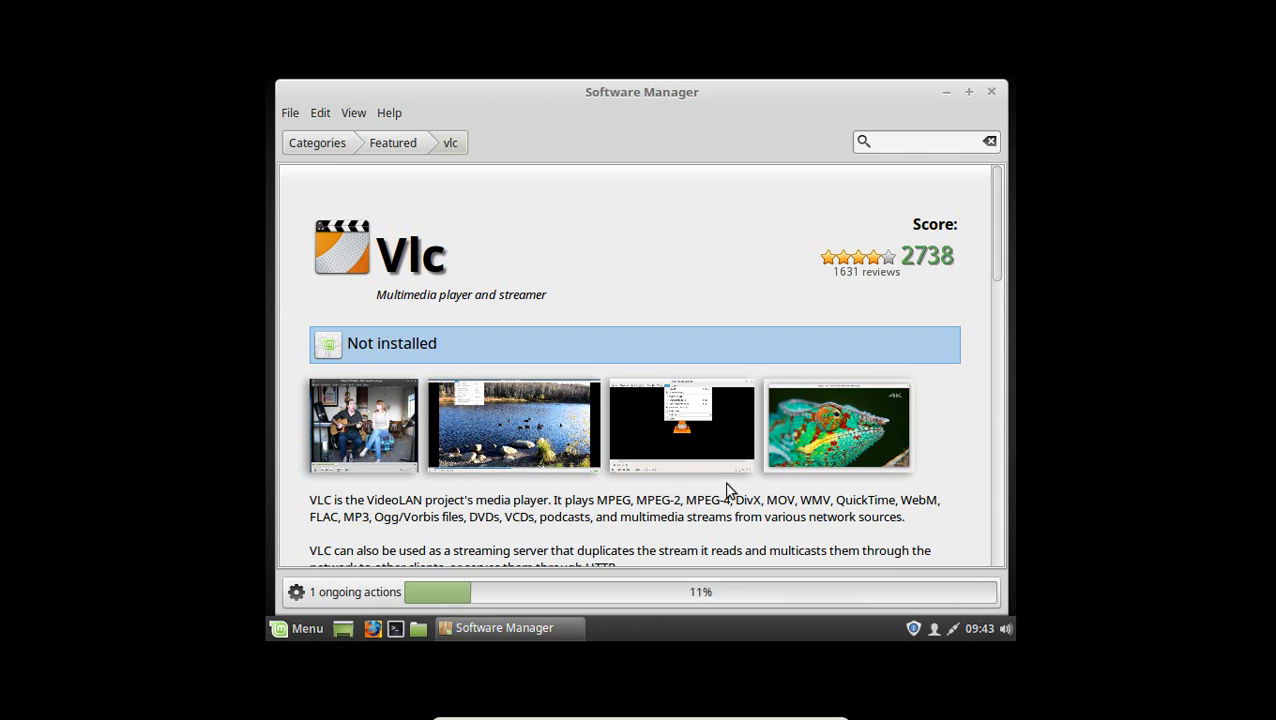
Step: Read through the Vlc package's description, screenshots, version, size and impact on packages while it installs
scroll(727, 487, "down", 2)
scroll(727, 487, "down", 2)
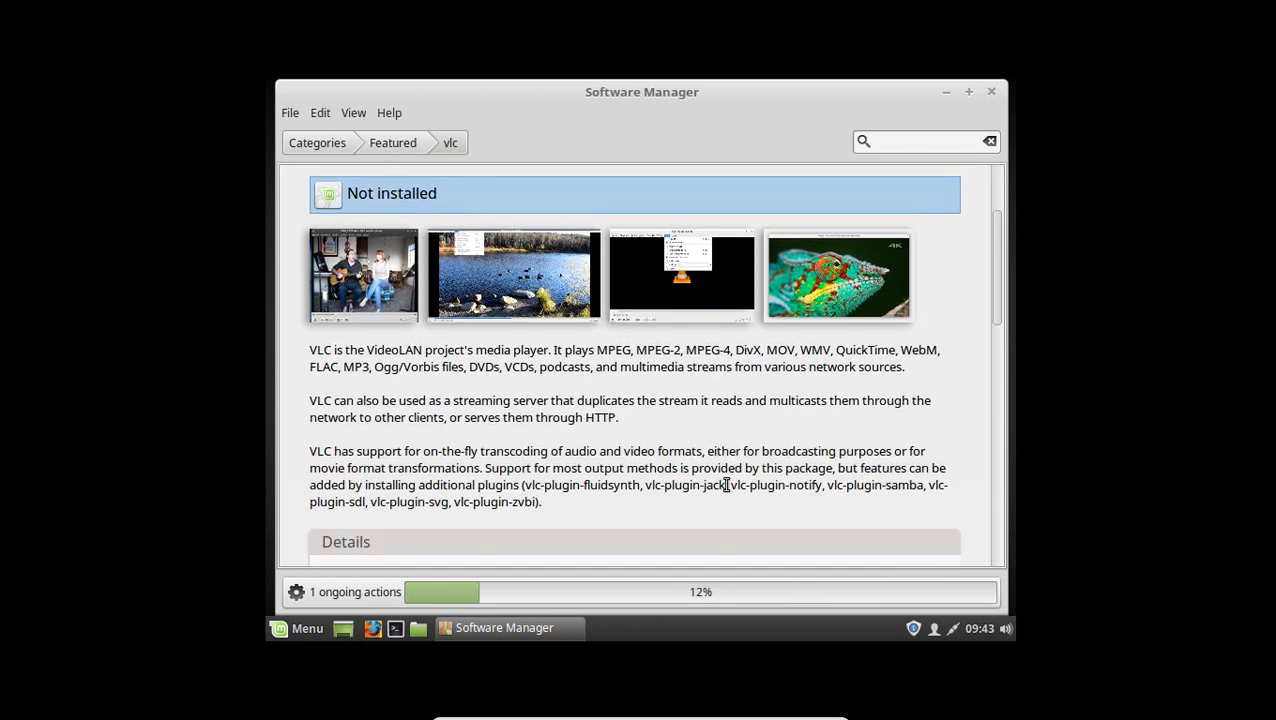
left_click_drag(312, 352, 355, 367)
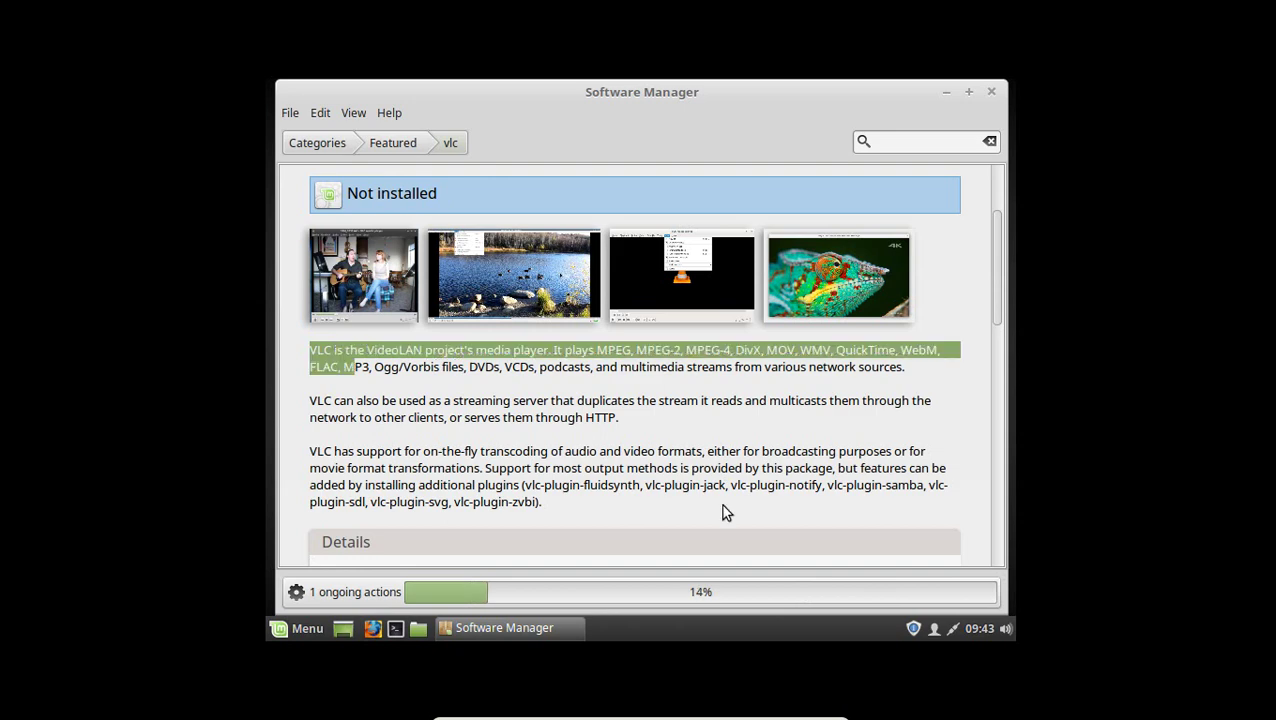
left_click(740, 395)
scroll(738, 446, "down", 5)
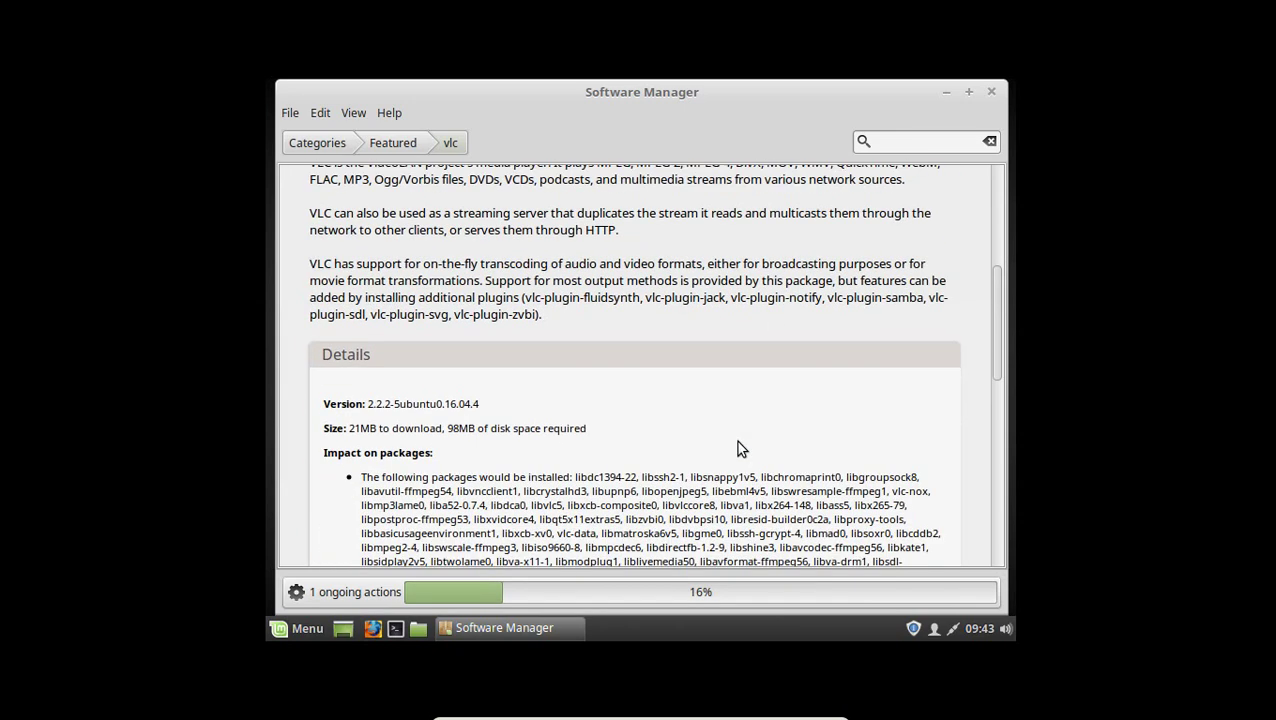
scroll(738, 446, "up", 4)
scroll(738, 447, "up", 5)
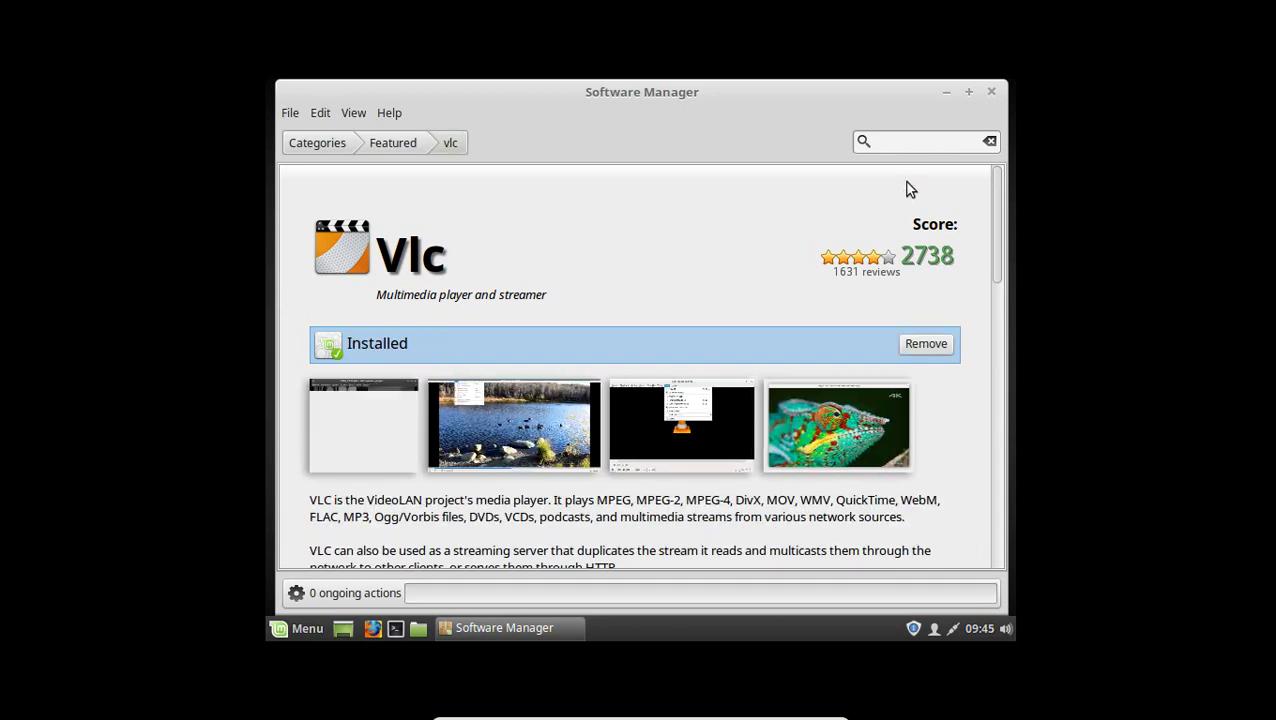
Step: Minimize Software Manager, find VLC media player among all installed applications, and add it to the desktop
left_click(946, 92)
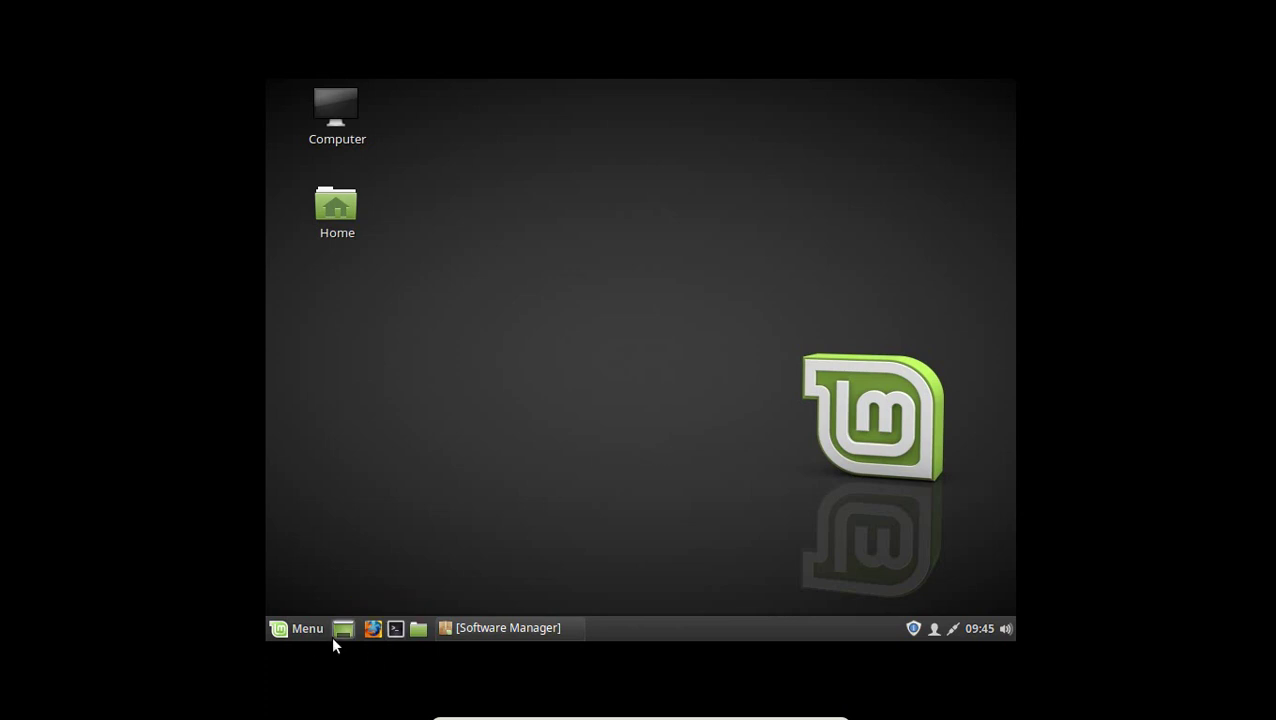
left_click(292, 628)
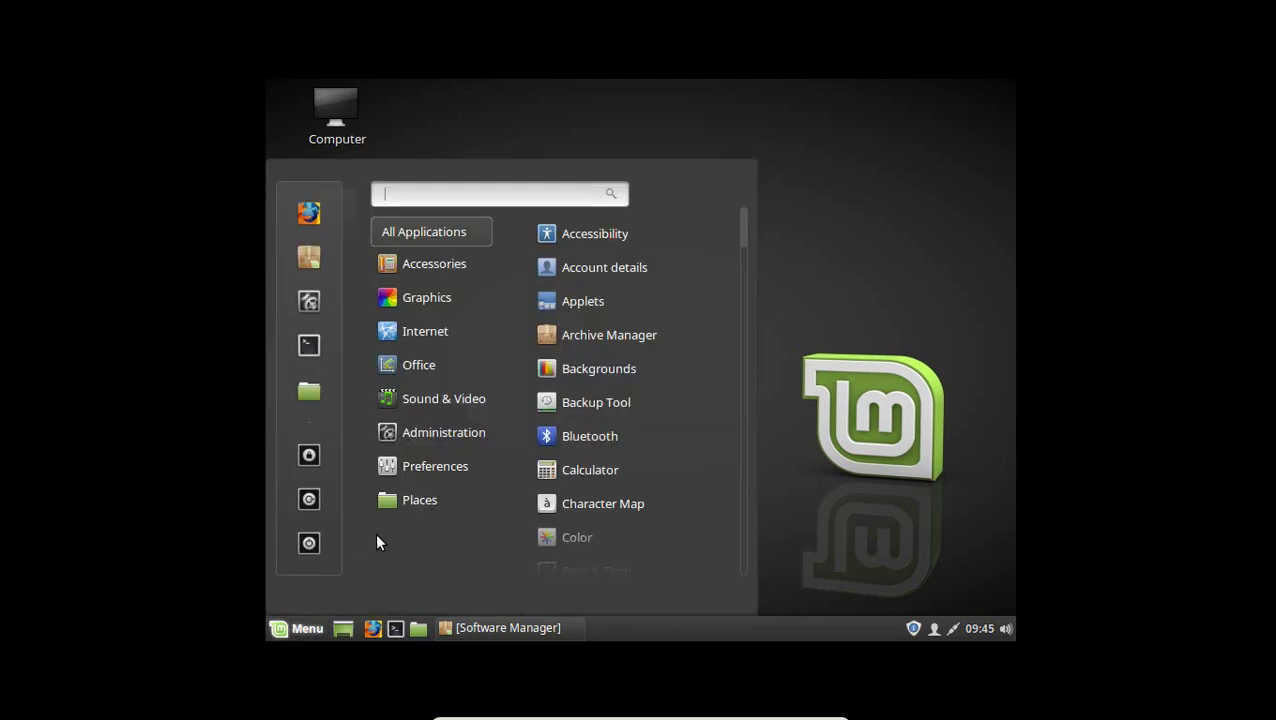
mouse_move(466, 232)
scroll(605, 290, "down", 10)
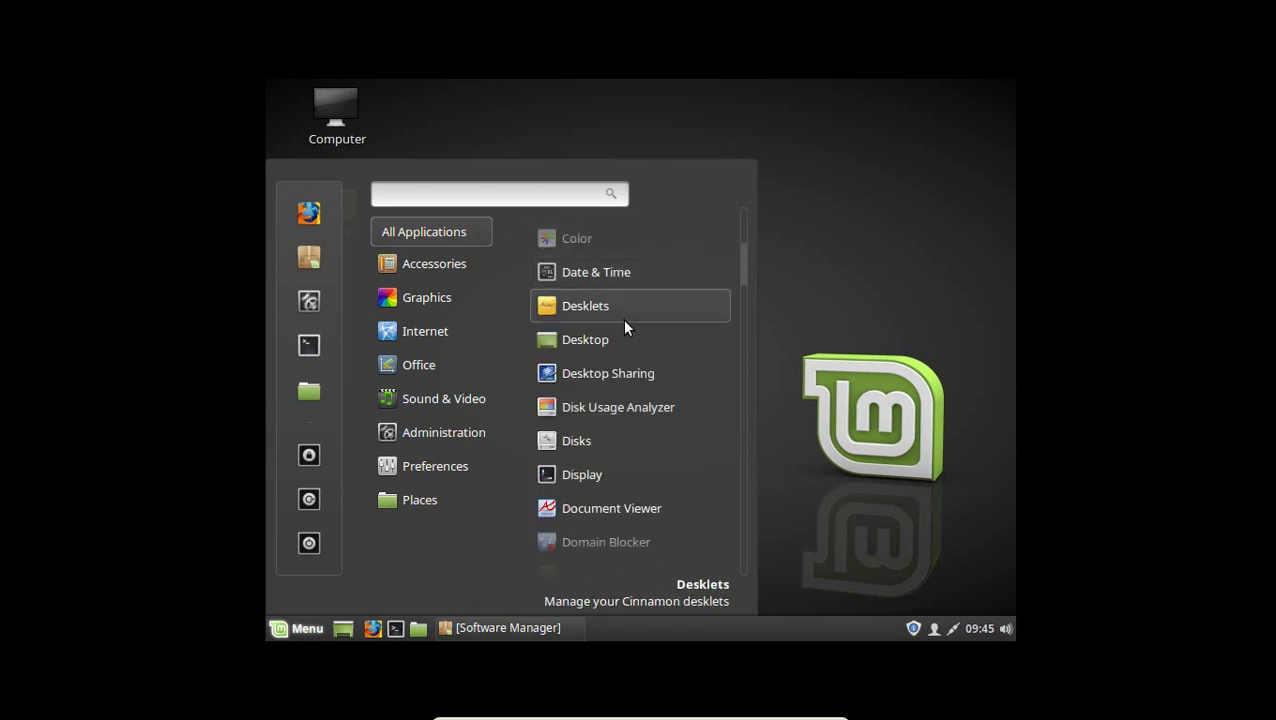
scroll(625, 352, "down", 8)
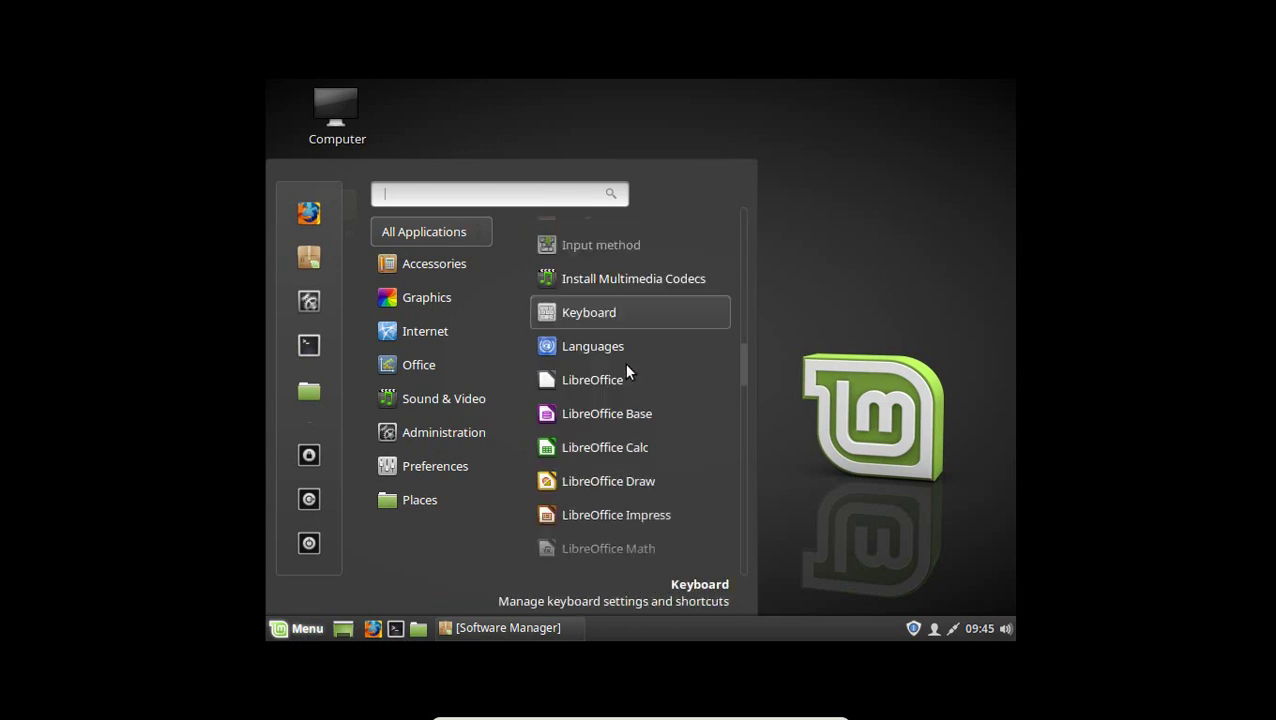
scroll(624, 366, "down", 9)
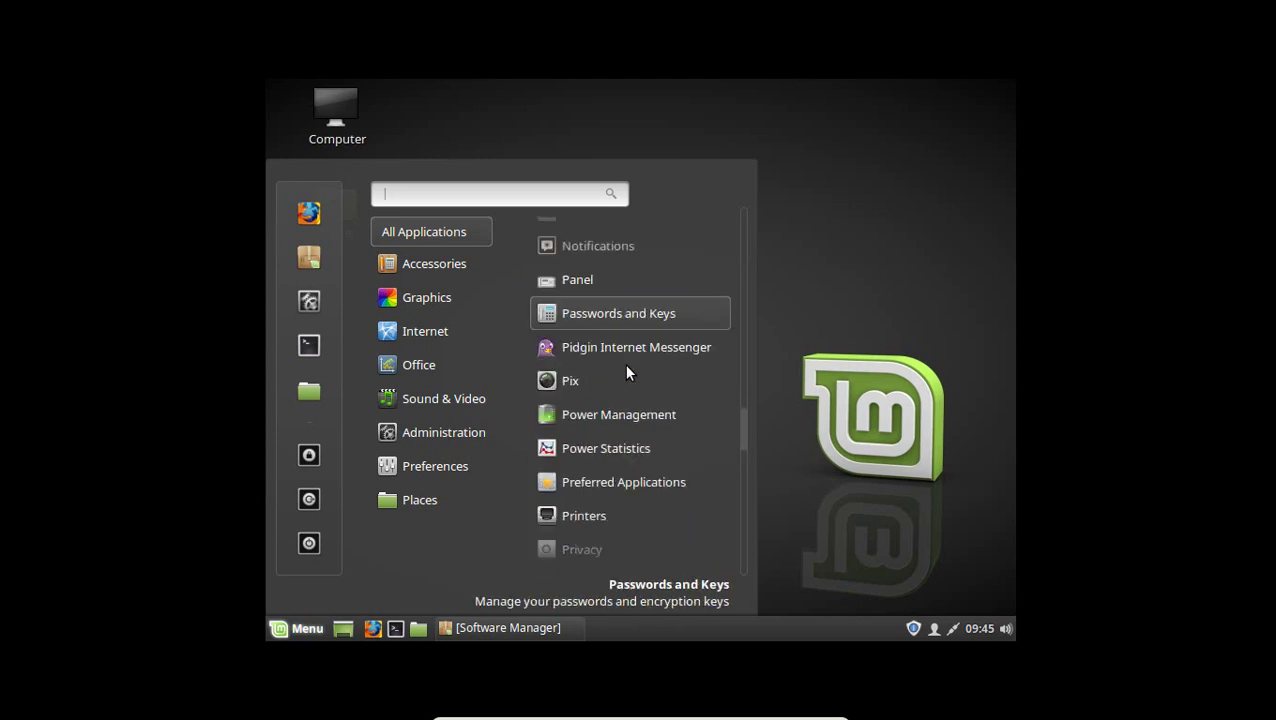
scroll(627, 425, "down", 8)
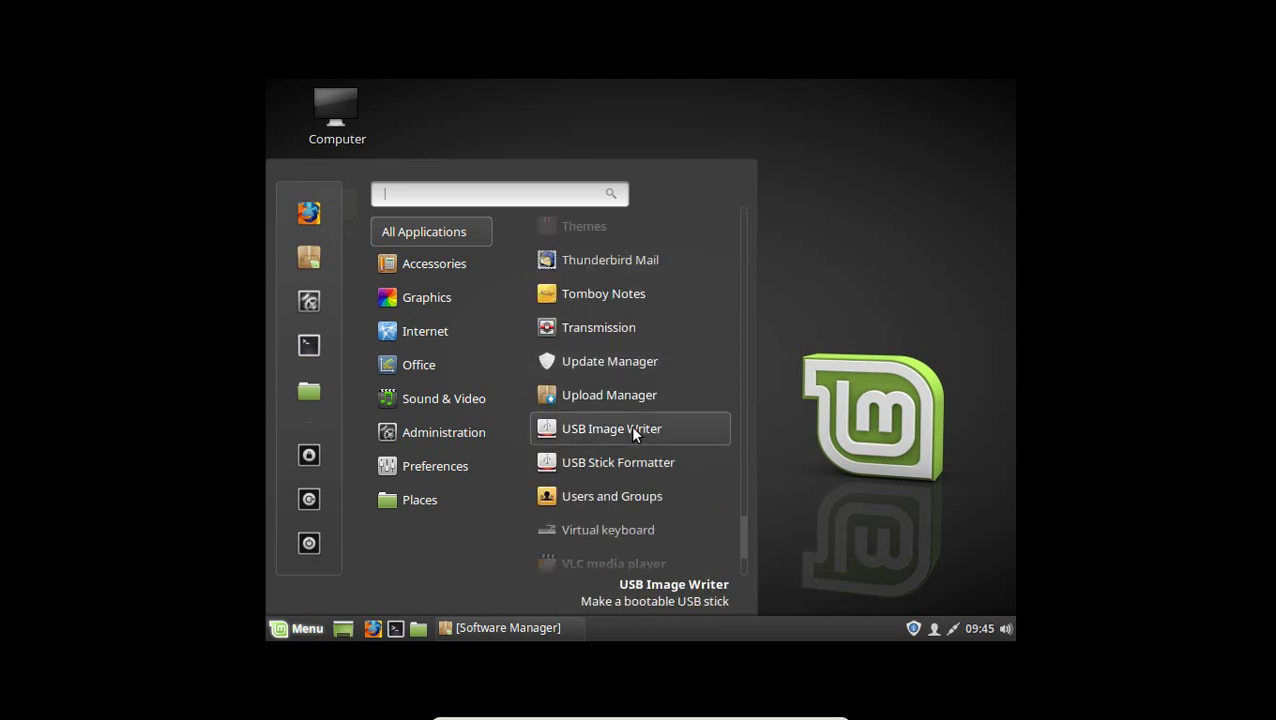
scroll(630, 425, "down", 3)
right_click(614, 447)
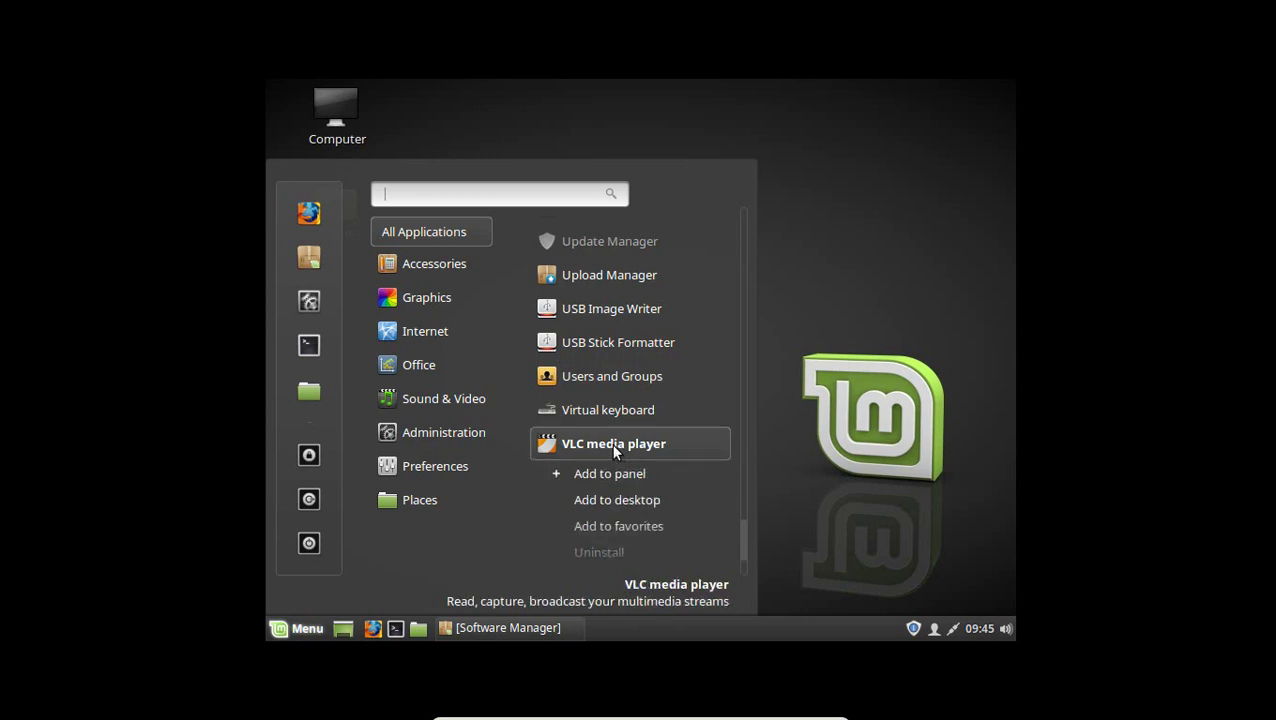
left_click(624, 498)
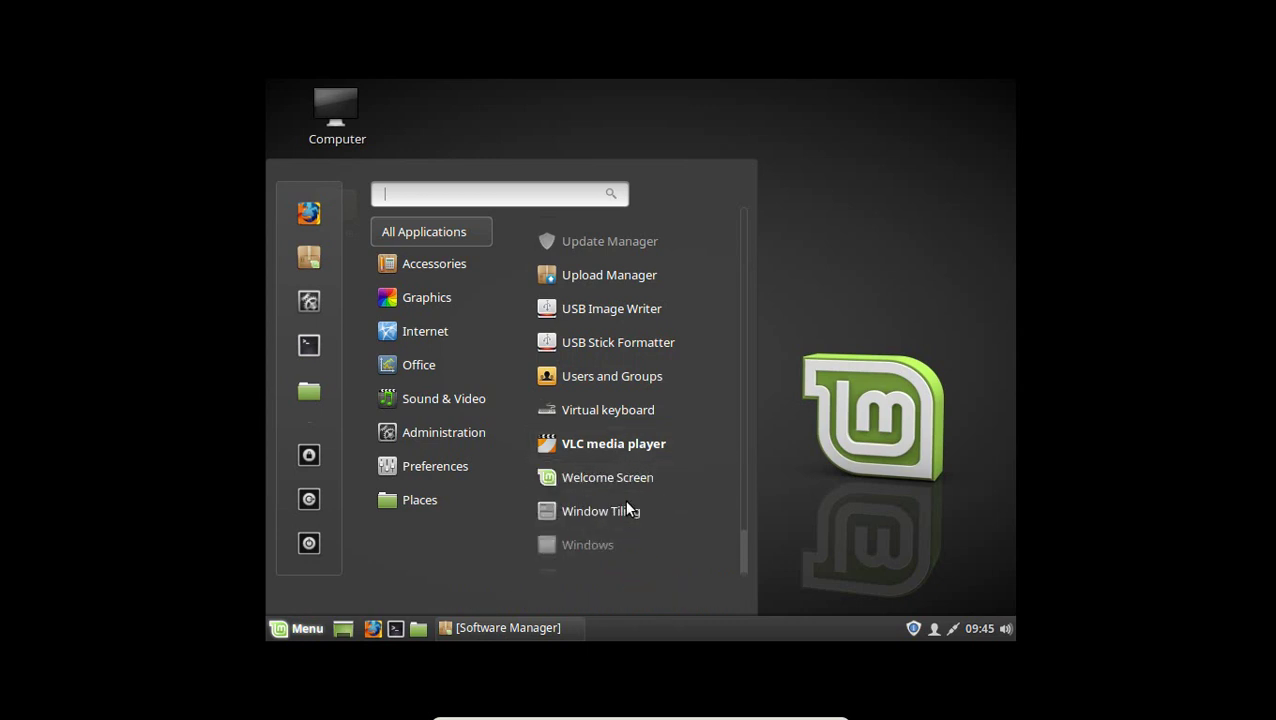
left_click(875, 299)
Step: Launch VLC media player from the desktop, disallow metadata network access in its privacy policy, continue, and close the player
left_click(336, 296)
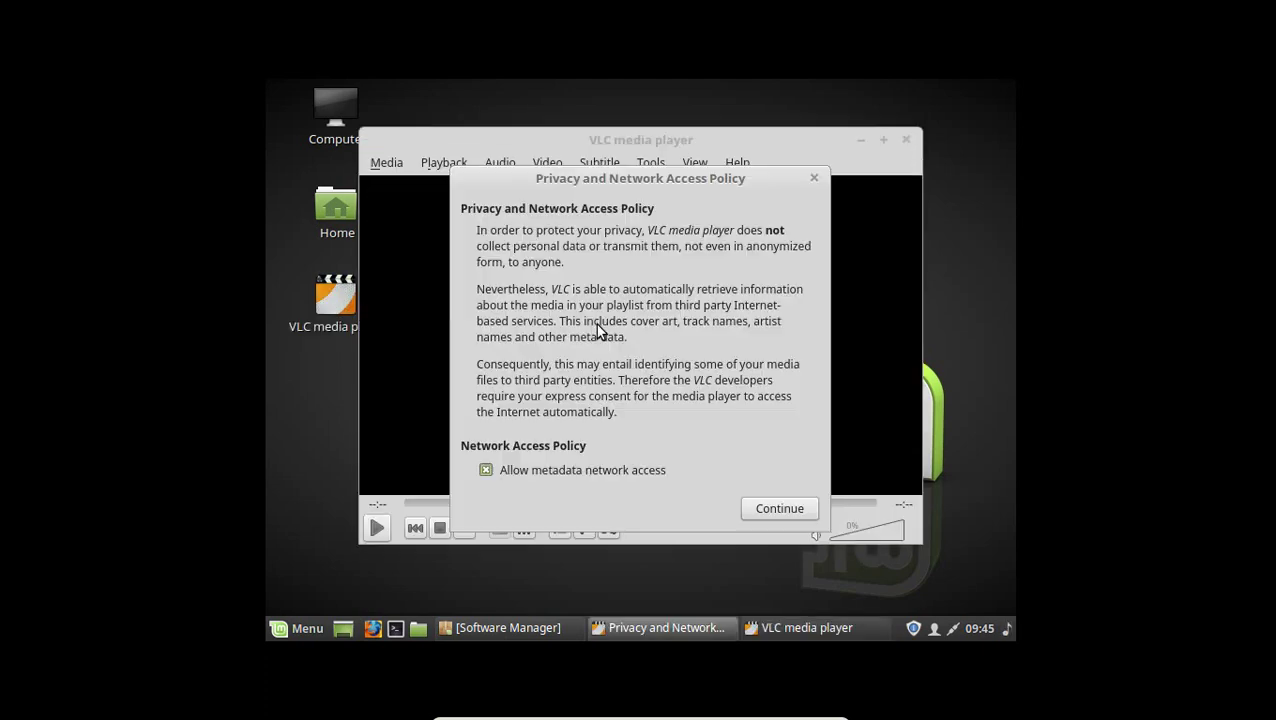
left_click(532, 474)
left_click(801, 501)
left_click(906, 139)
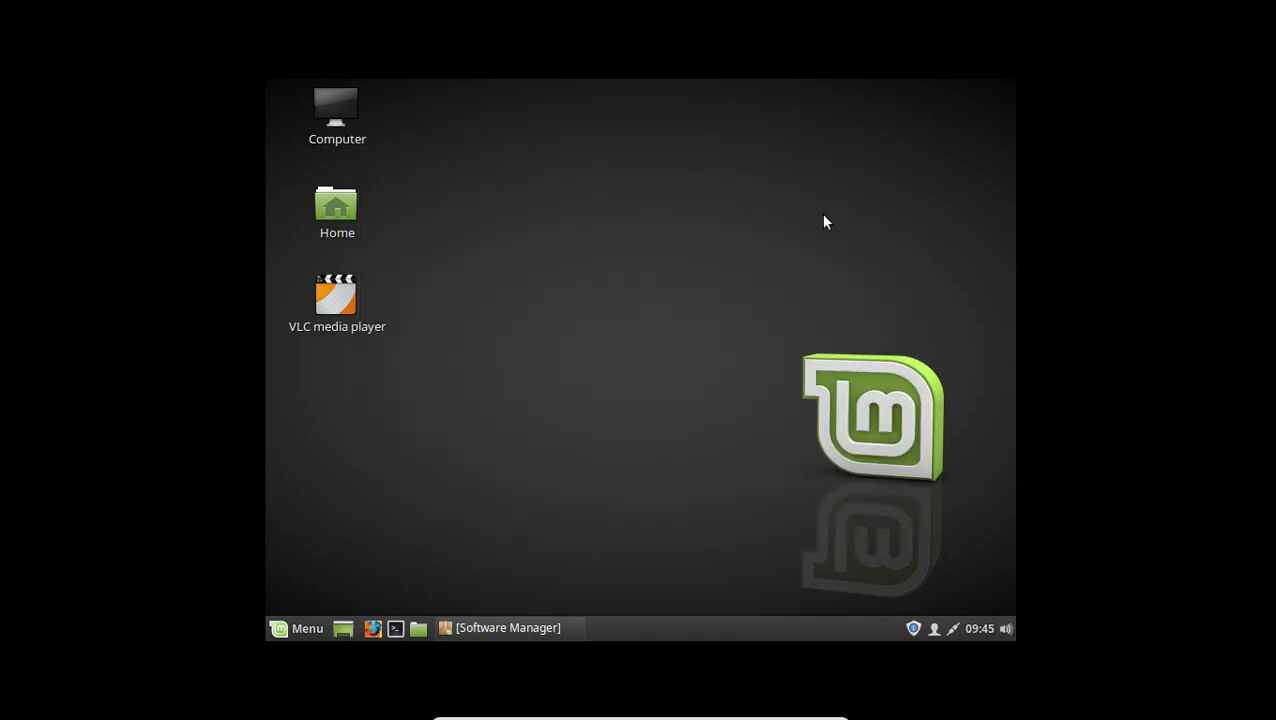
Step: Switch back to Software Manager, find Dropbox among the Featured packages, and install it
left_click(508, 628)
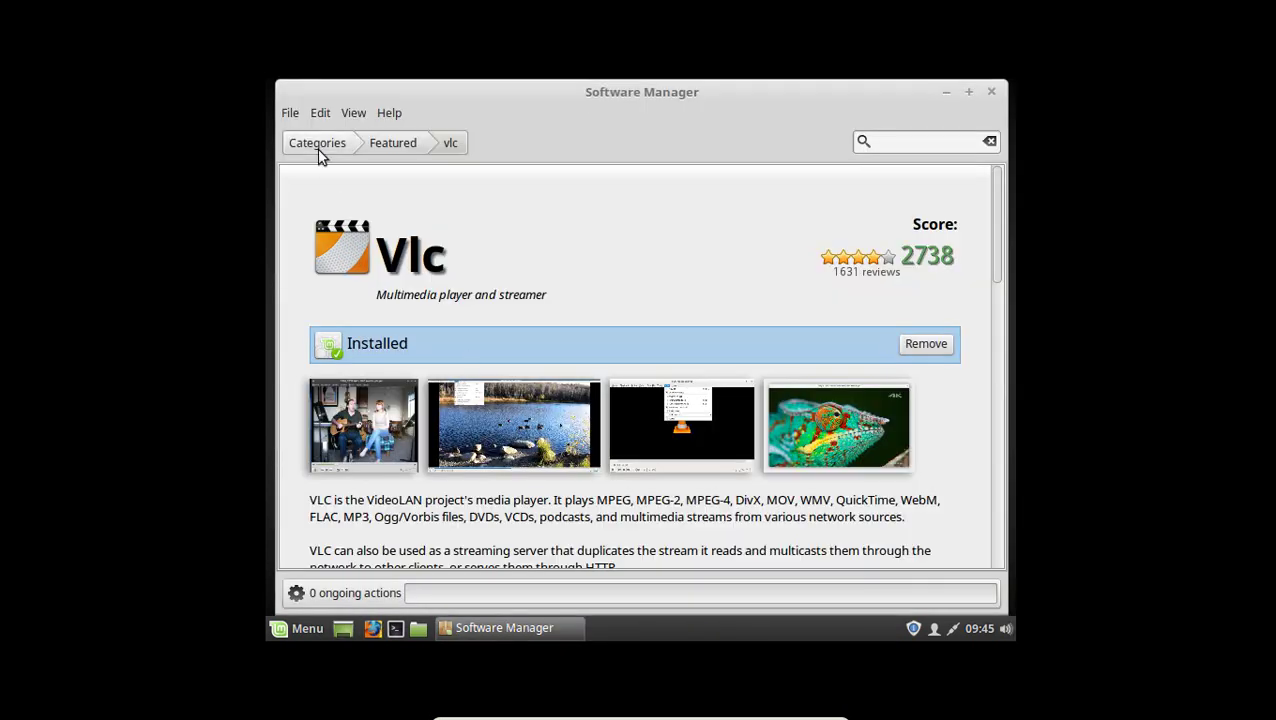
left_click(388, 144)
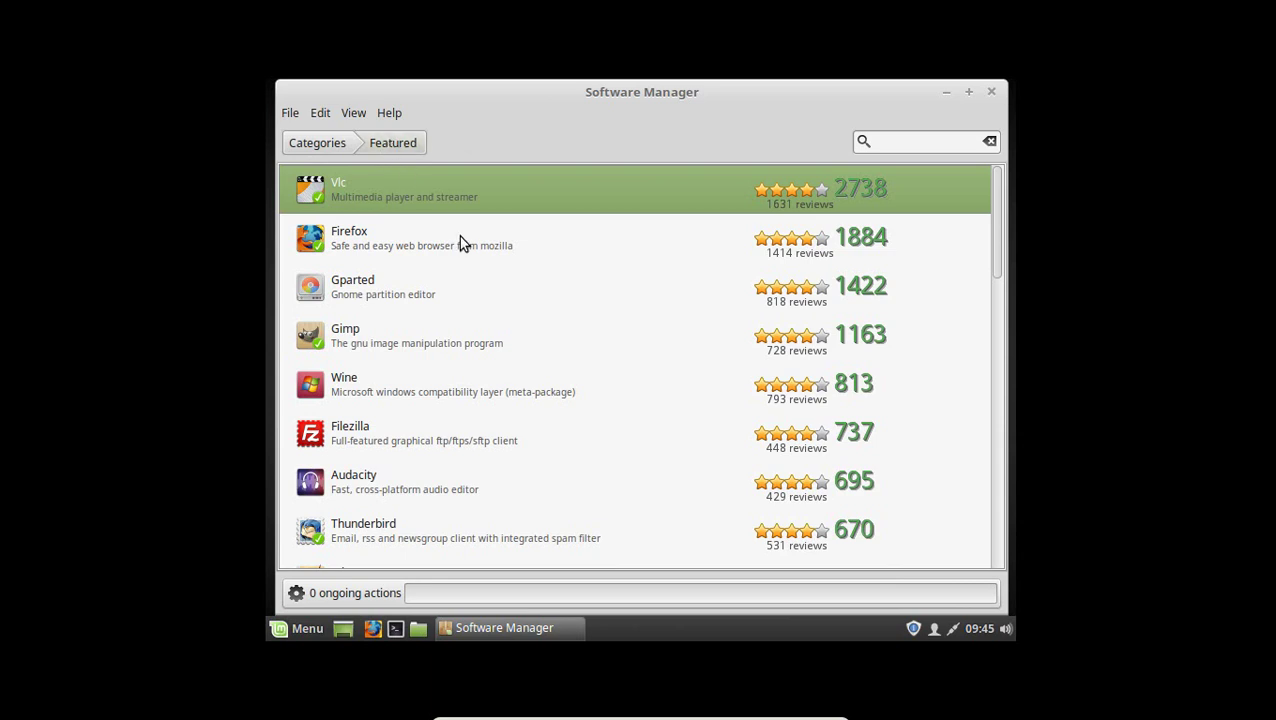
scroll(466, 275, "down", 1)
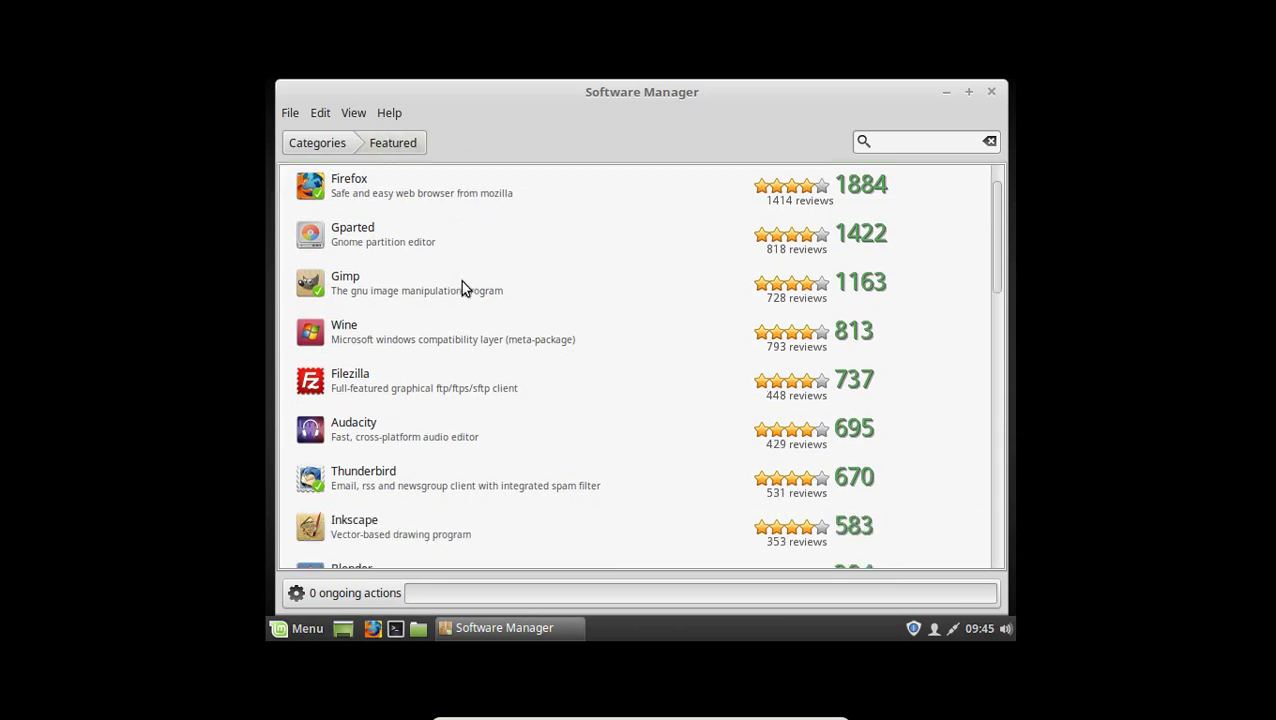
scroll(463, 283, "down", 5)
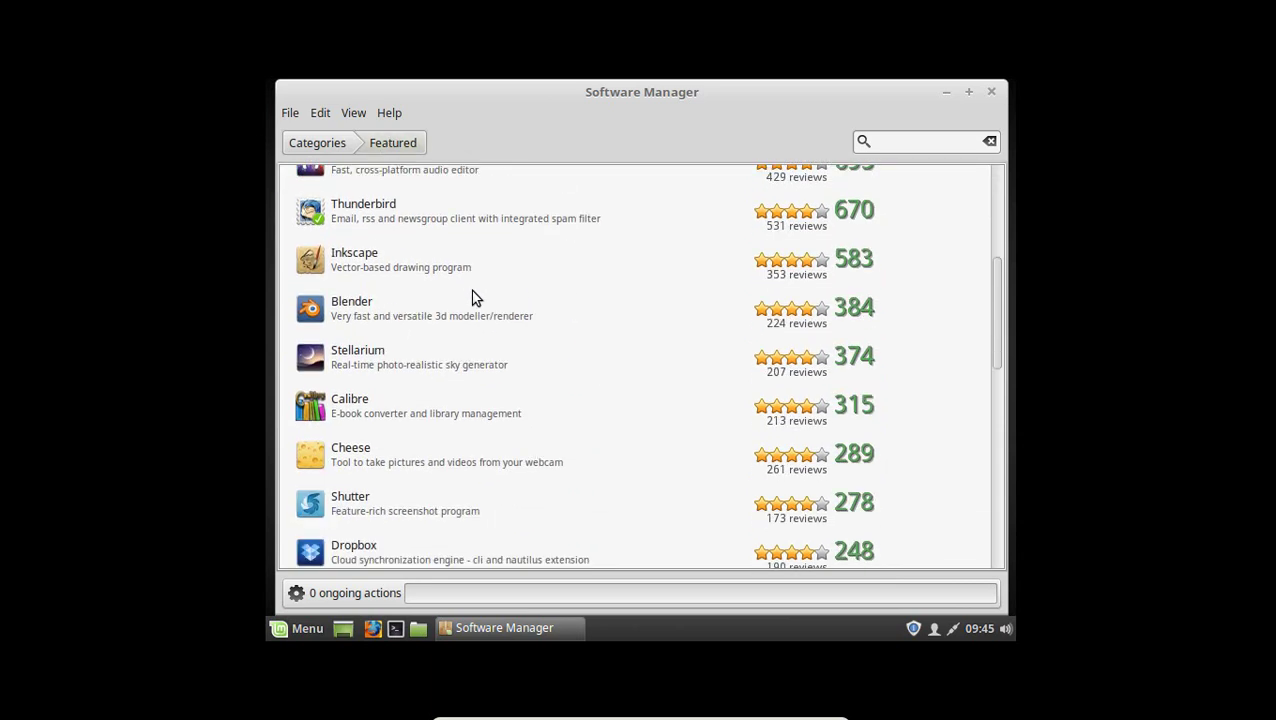
scroll(475, 298, "down", 2)
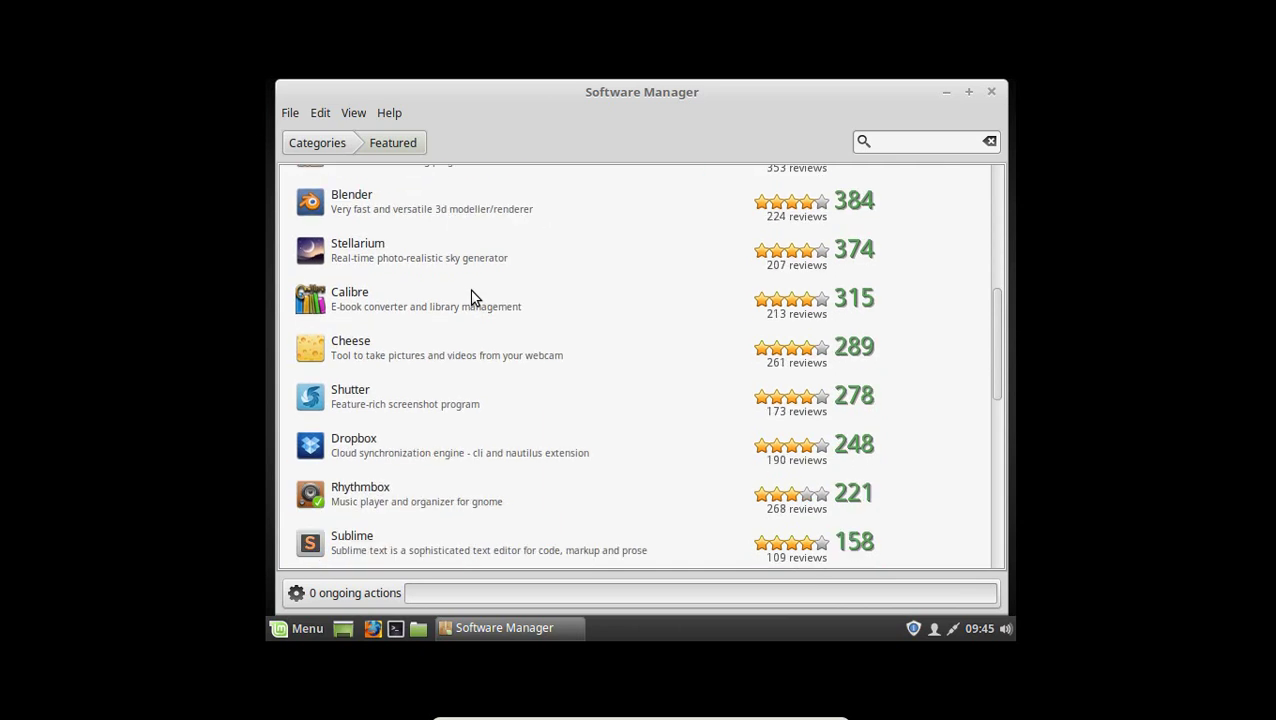
left_click(462, 458)
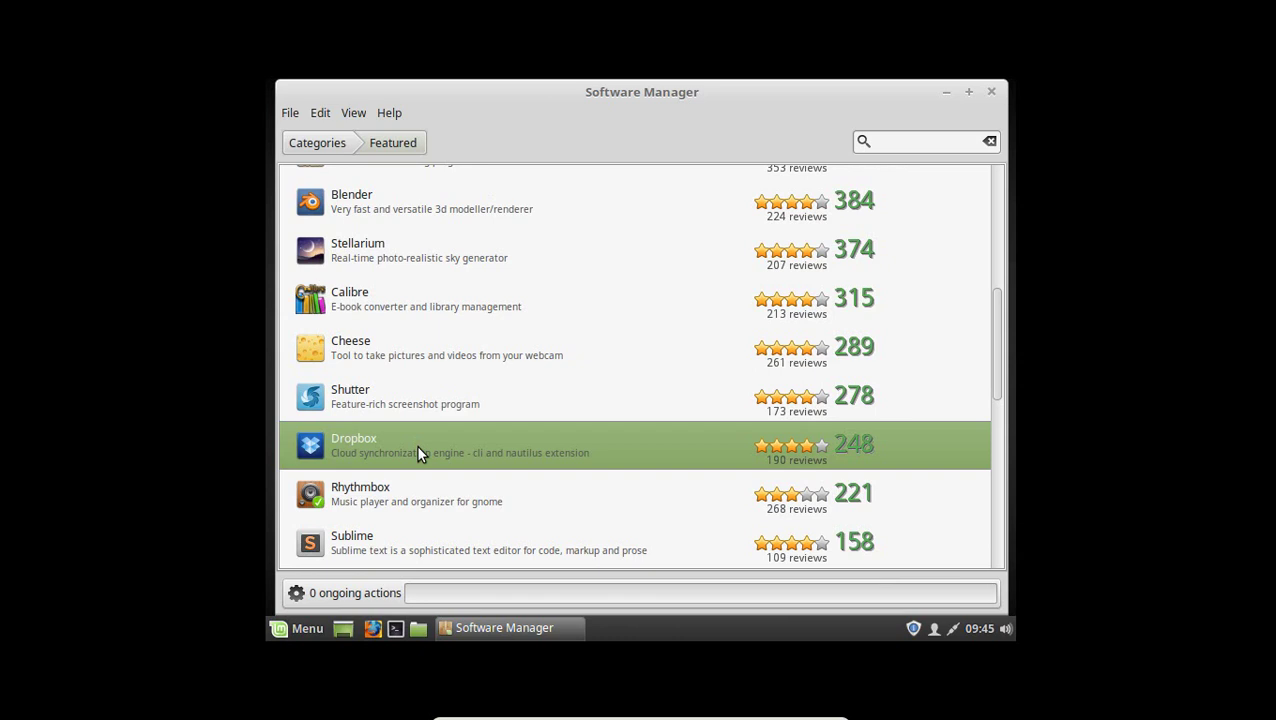
double_click(678, 466)
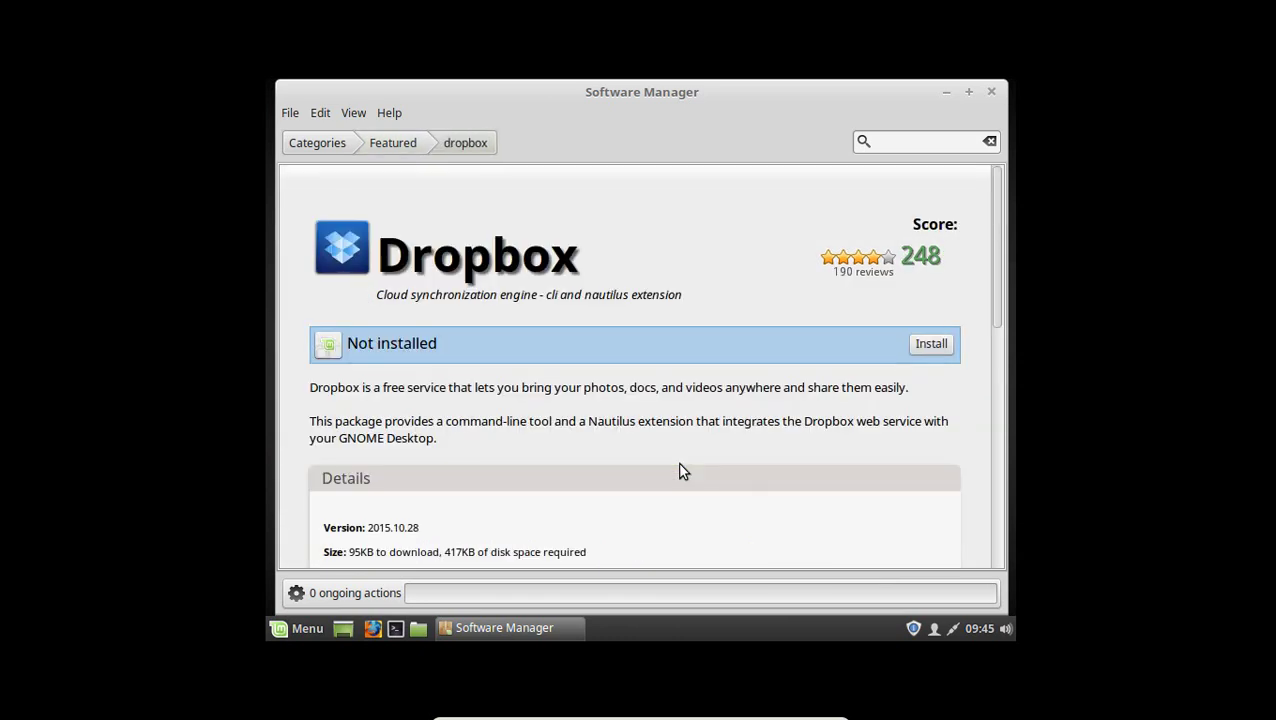
left_click(930, 345)
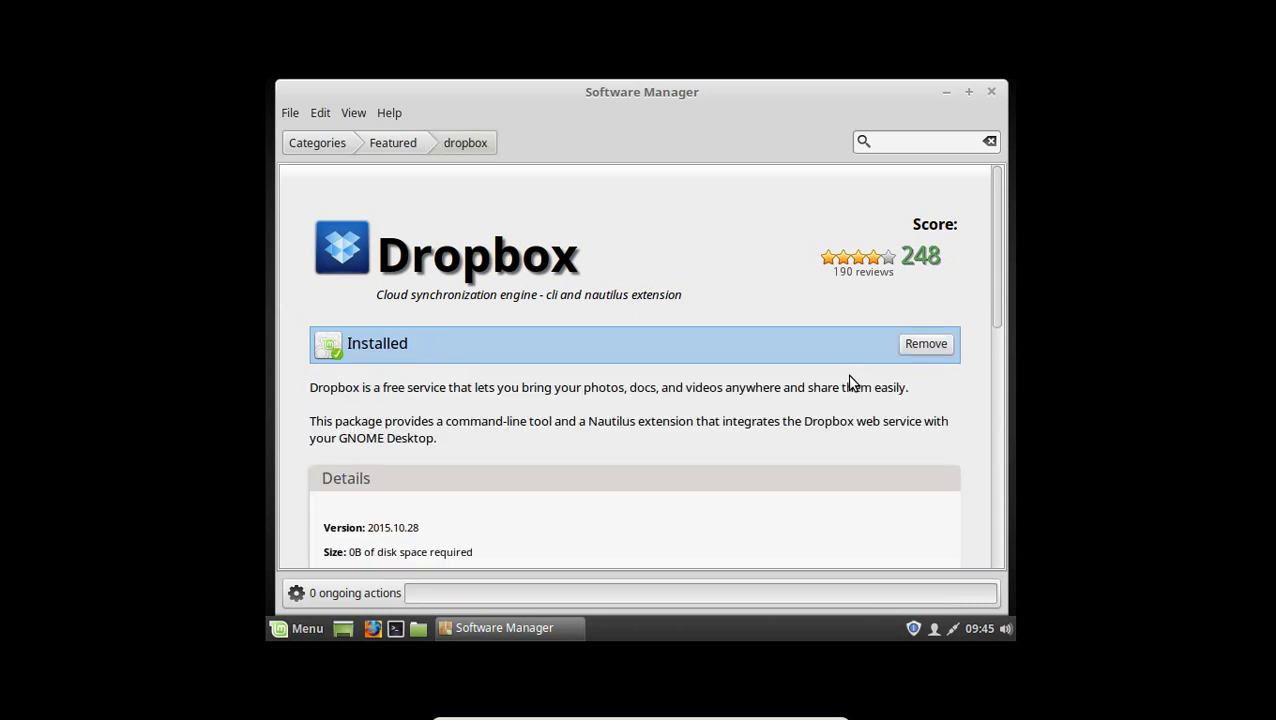
Step: Minimize Software Manager, search the installed applications for "drop", and add Dropbox to the desktop
left_click(945, 92)
left_click(296, 631)
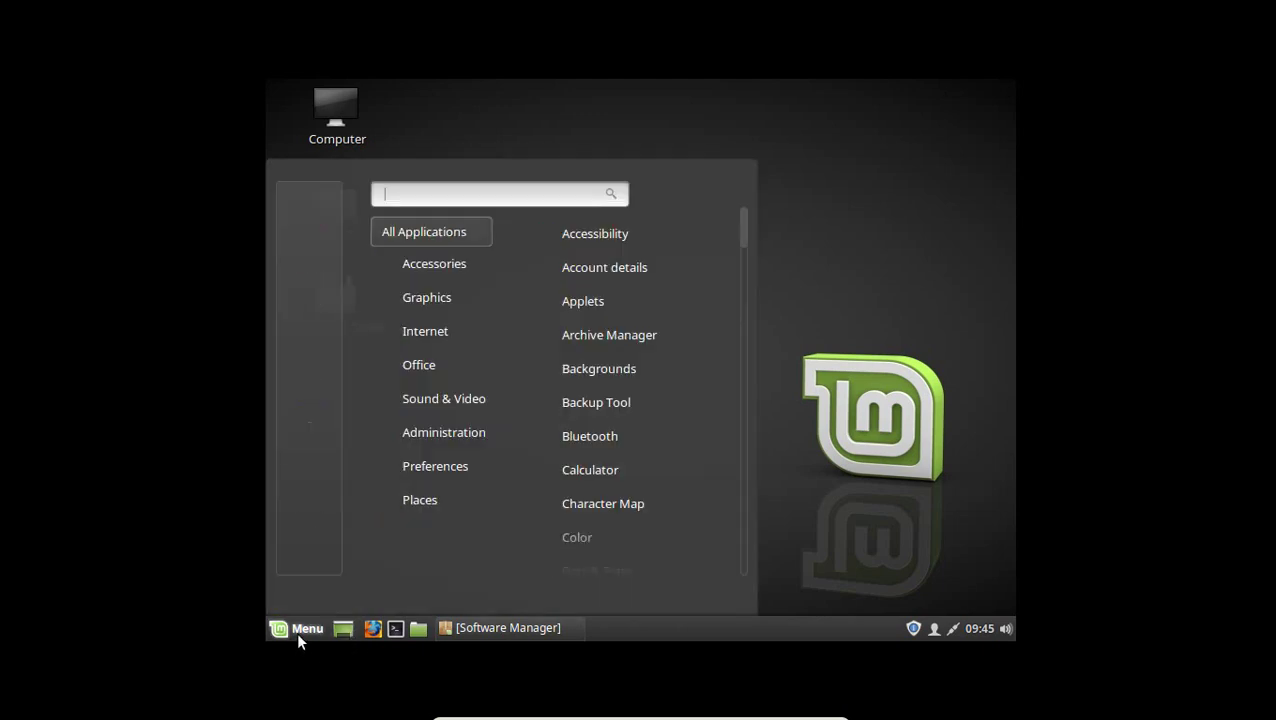
left_click(466, 230)
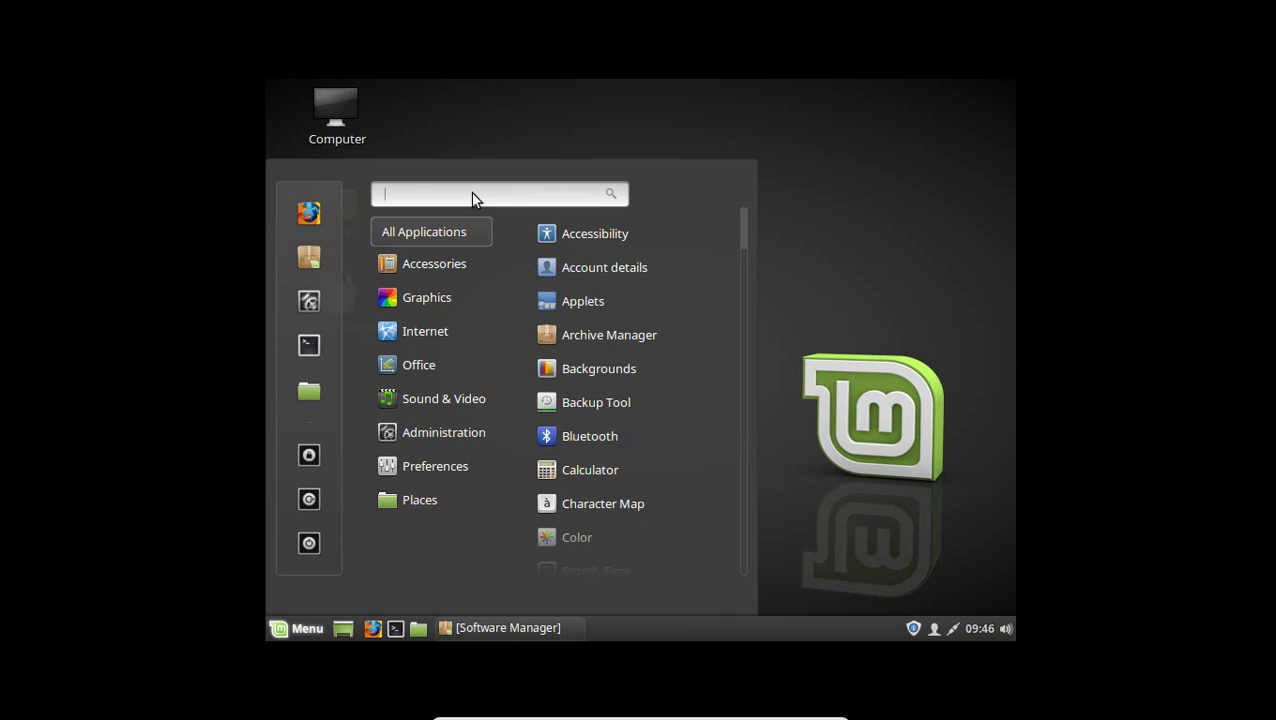
type("drop")
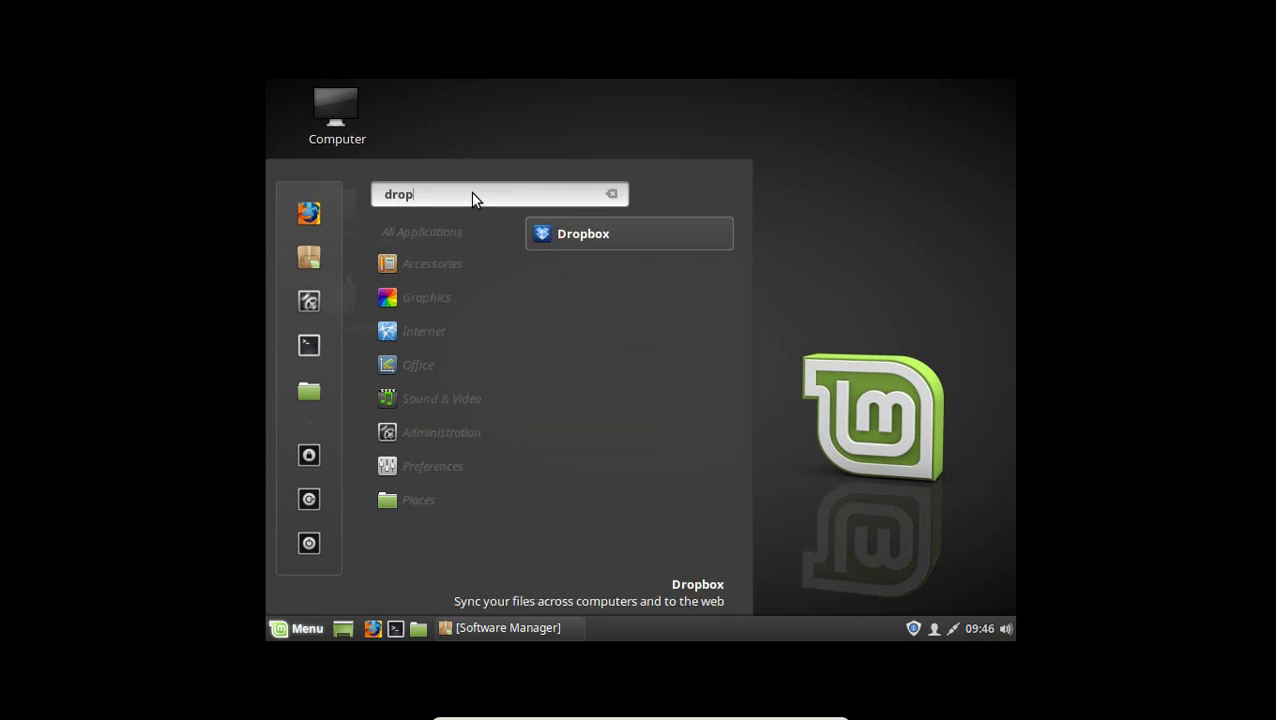
right_click(561, 233)
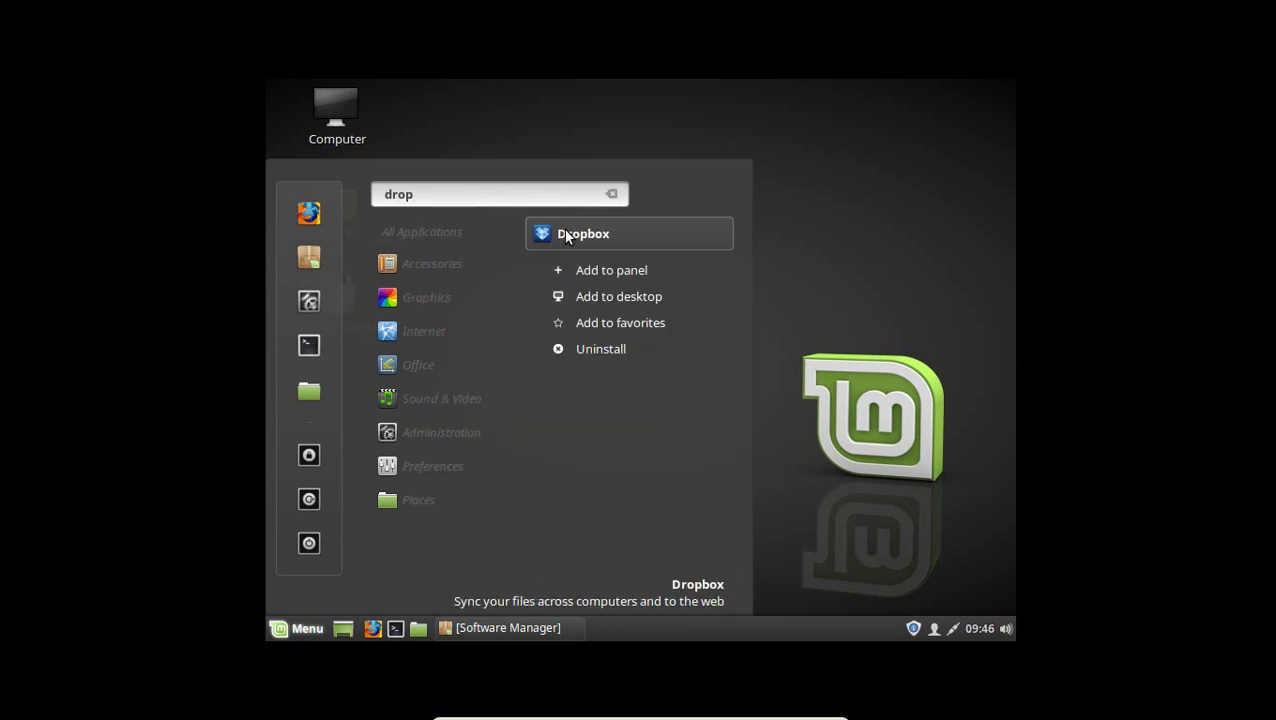
left_click(630, 294)
left_click(795, 267)
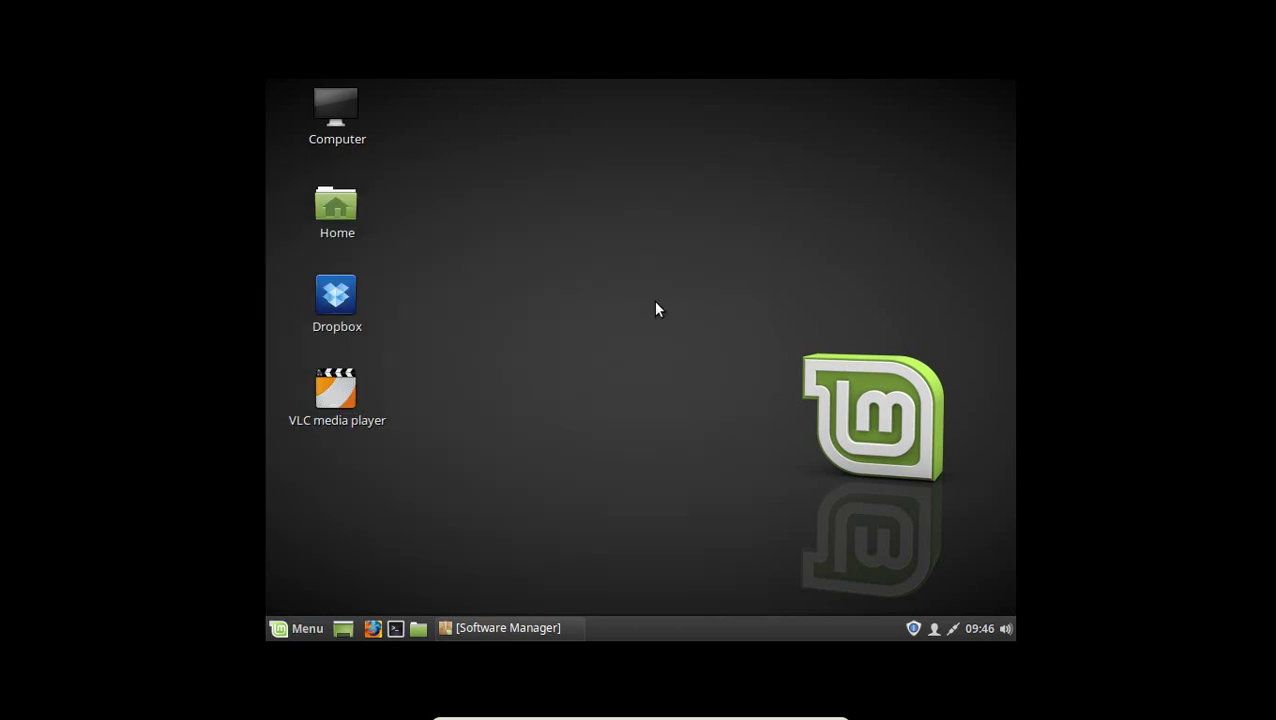
left_click(330, 307)
left_click(549, 306)
Step: Return to Software Manager and look through the rest of the Featured packages below Dropbox
left_click(495, 627)
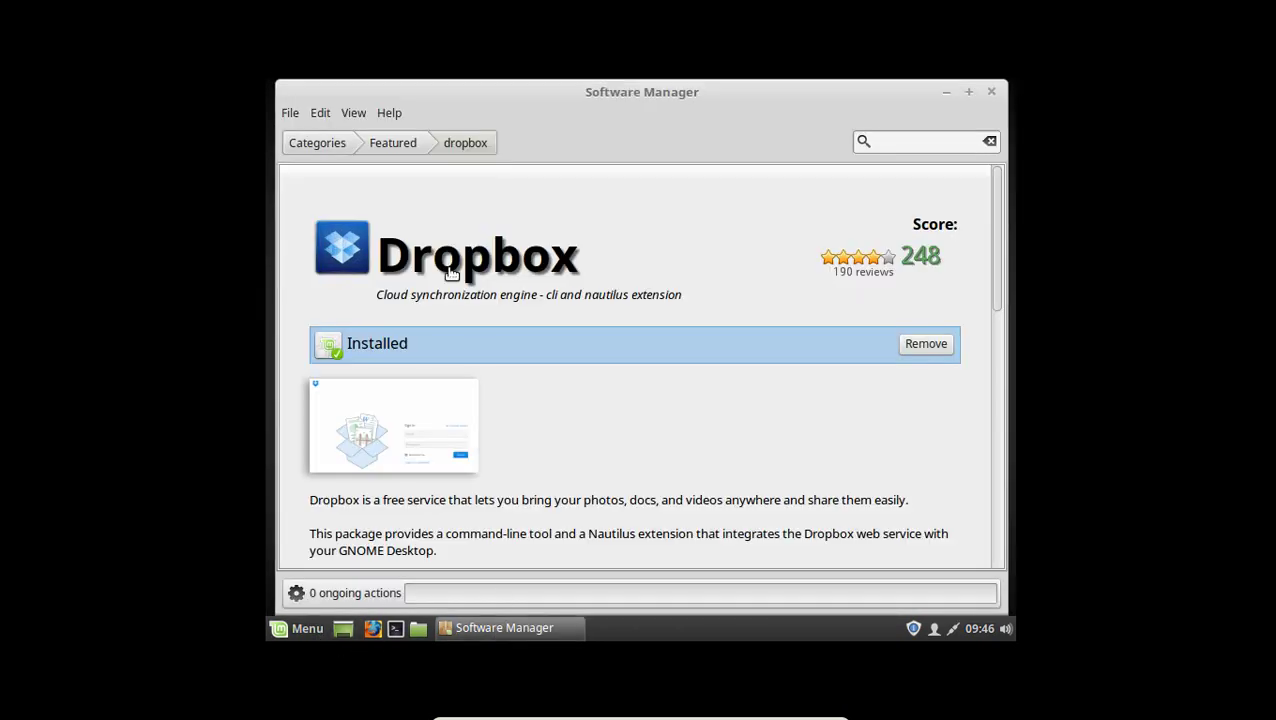
left_click(397, 145)
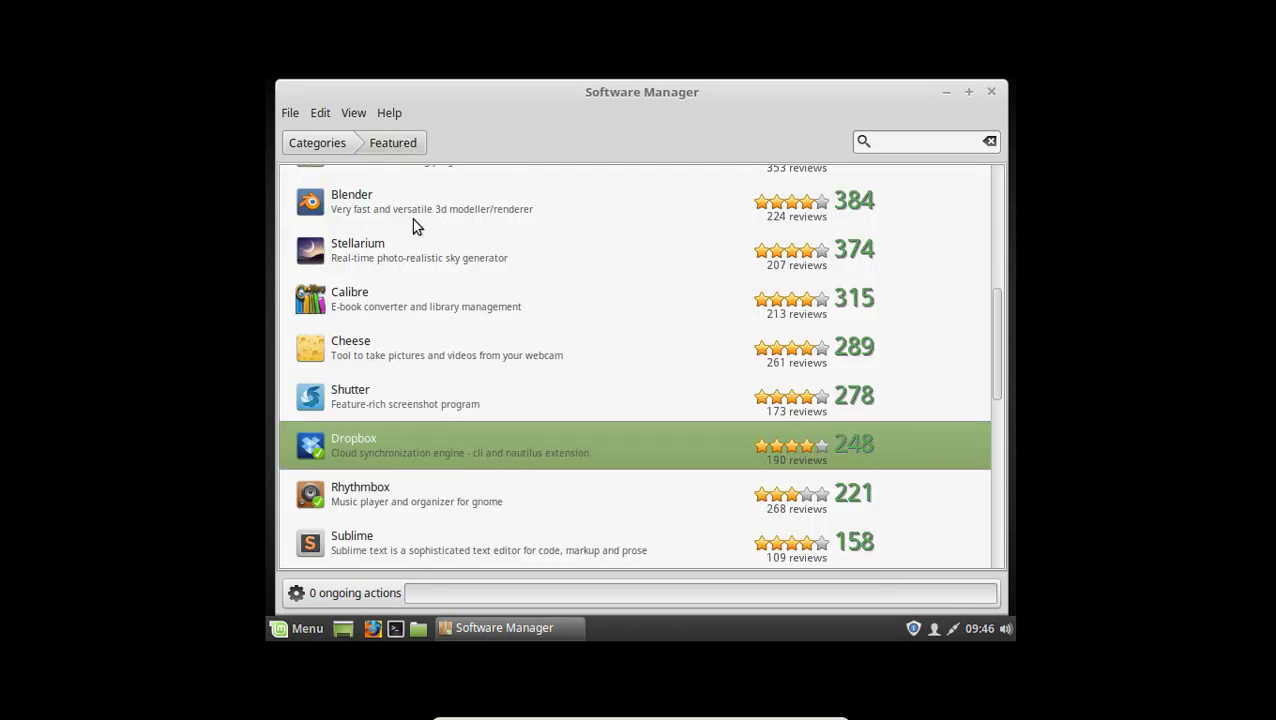
scroll(425, 360, "down", 5)
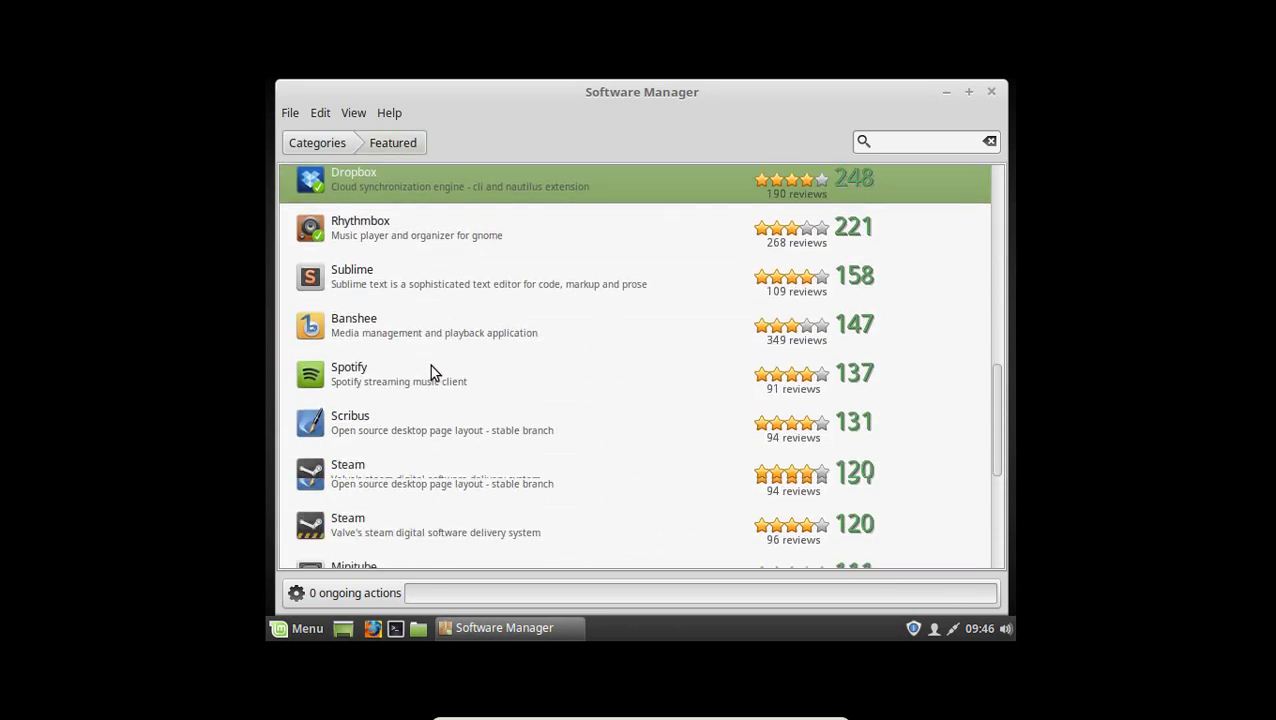
scroll(432, 375, "down", 4)
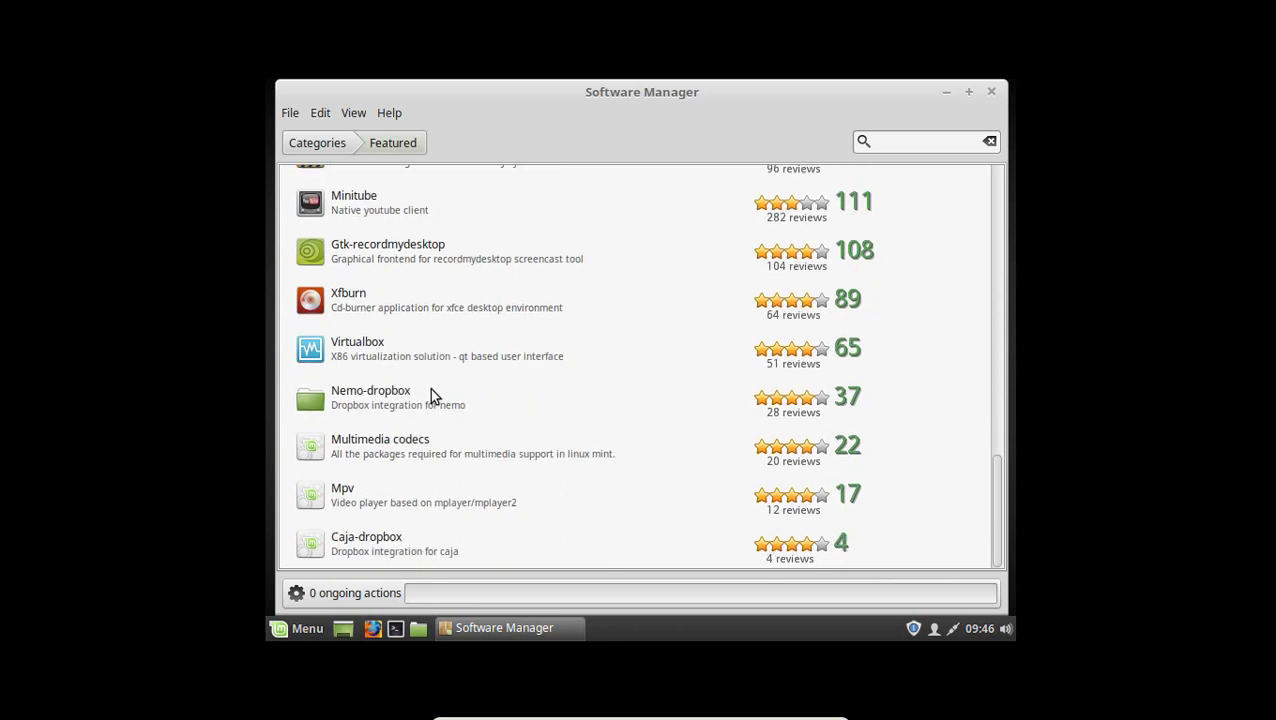
scroll(410, 320, "up", 3)
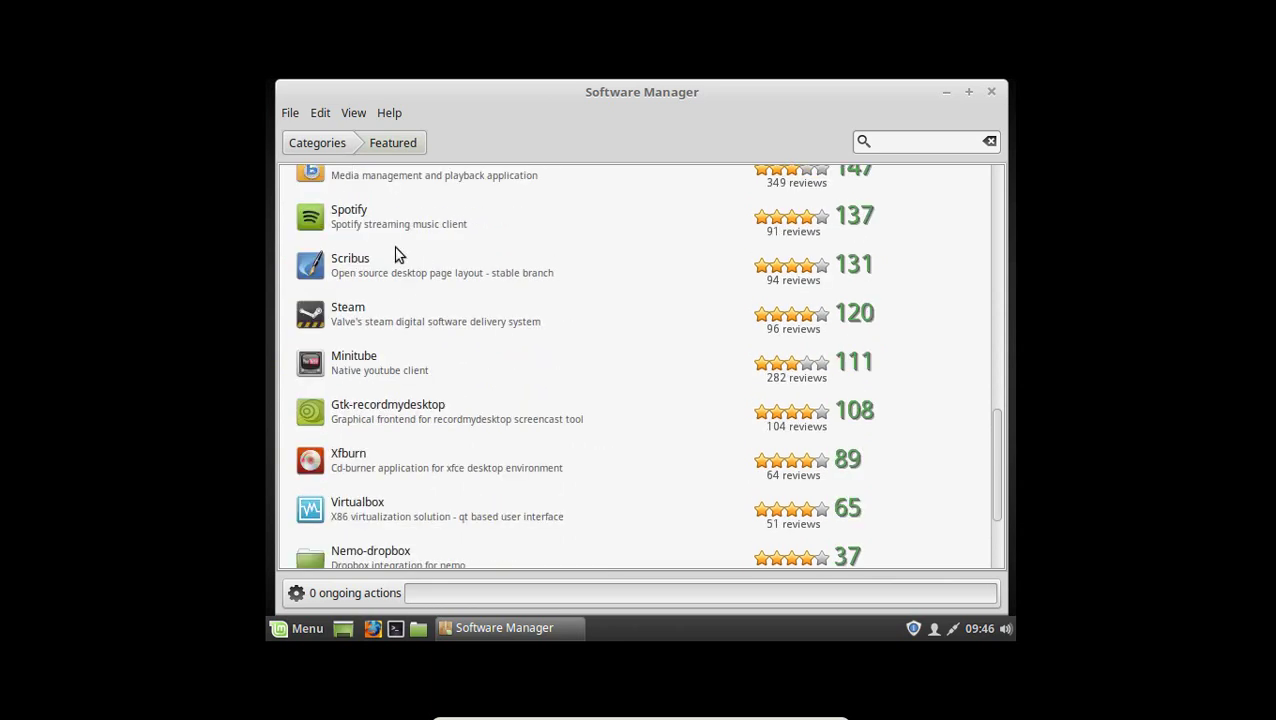
Step: Find Youtube-dl among the Internet packages, start its installation, and close Software Manager
left_click(328, 150)
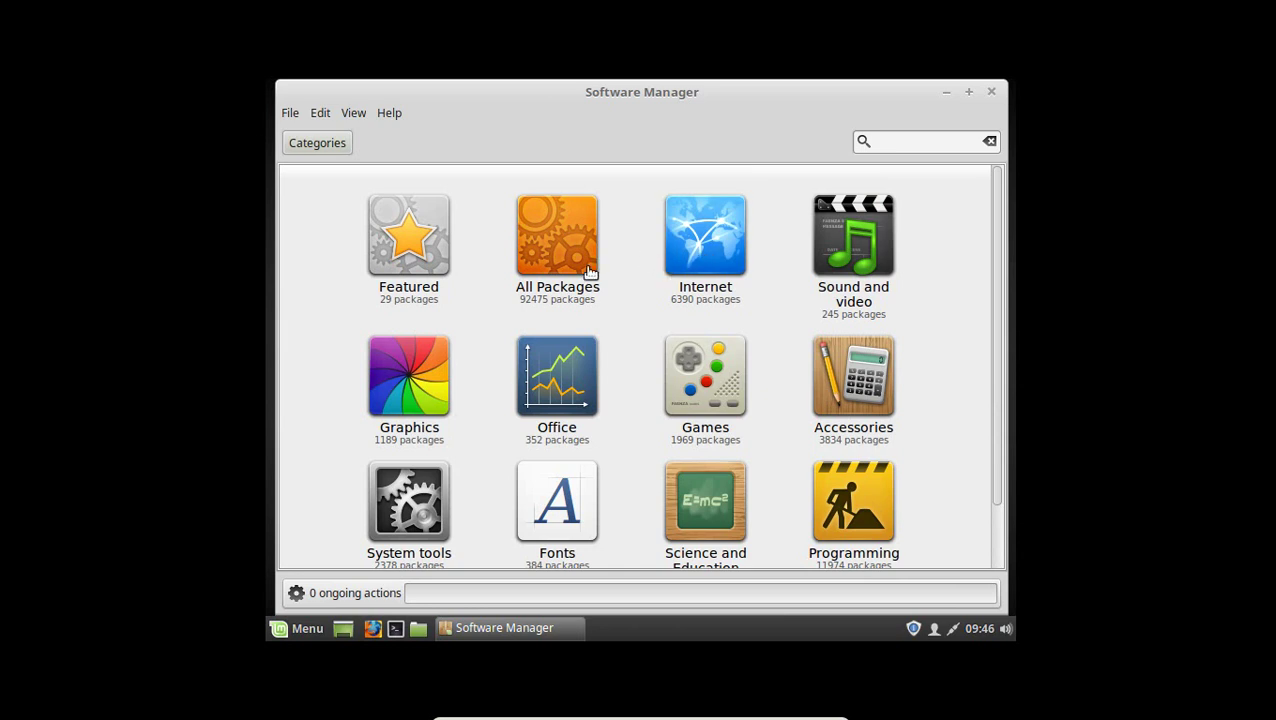
left_click(690, 245)
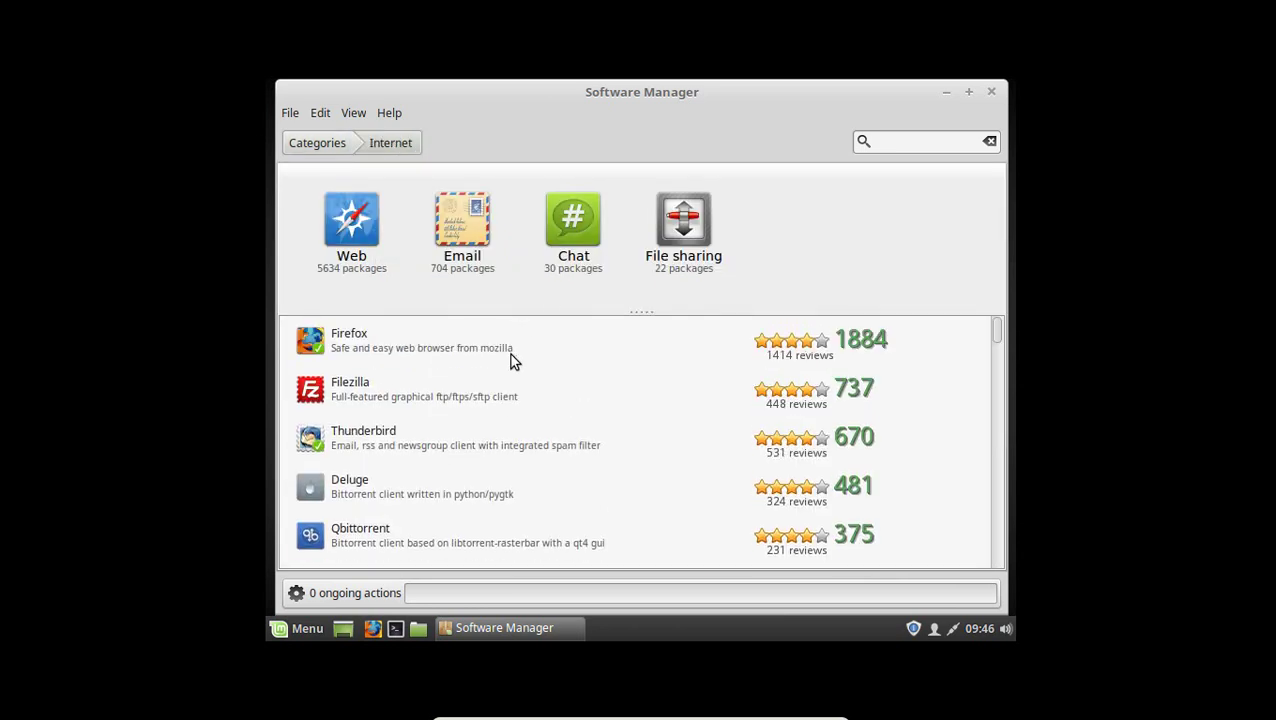
scroll(512, 362, "down", 7)
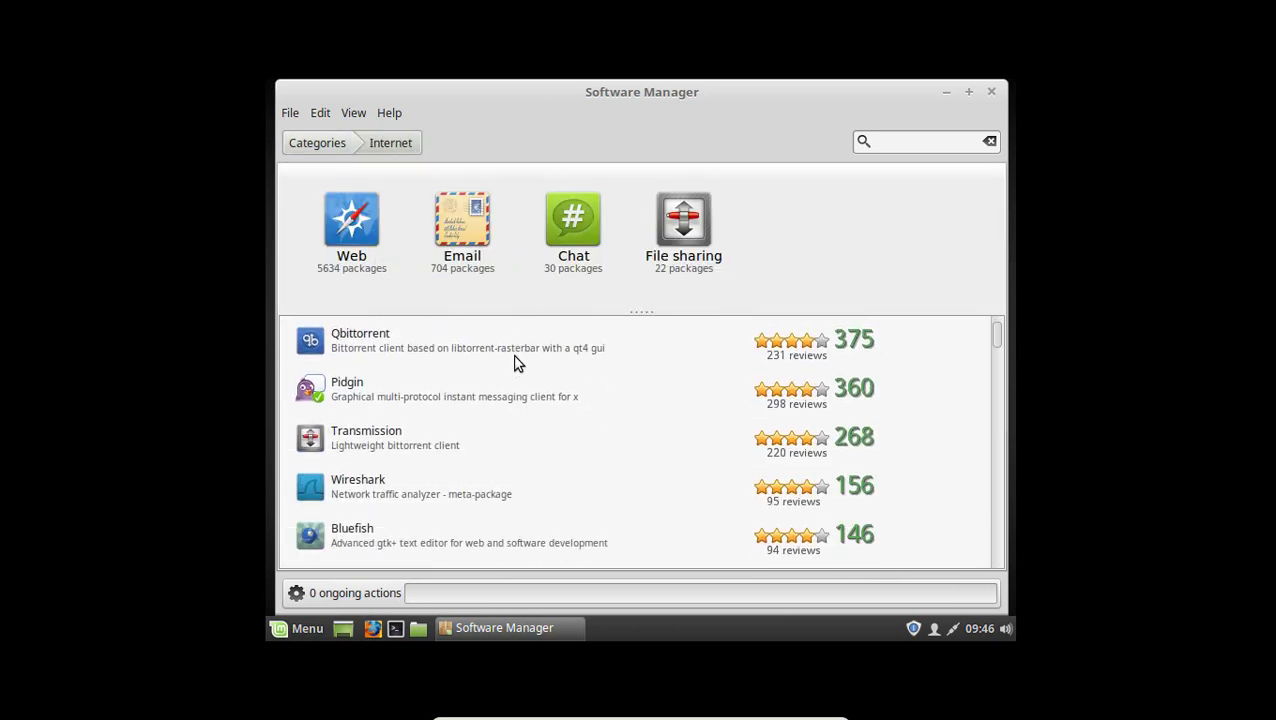
scroll(535, 405, "down", 2)
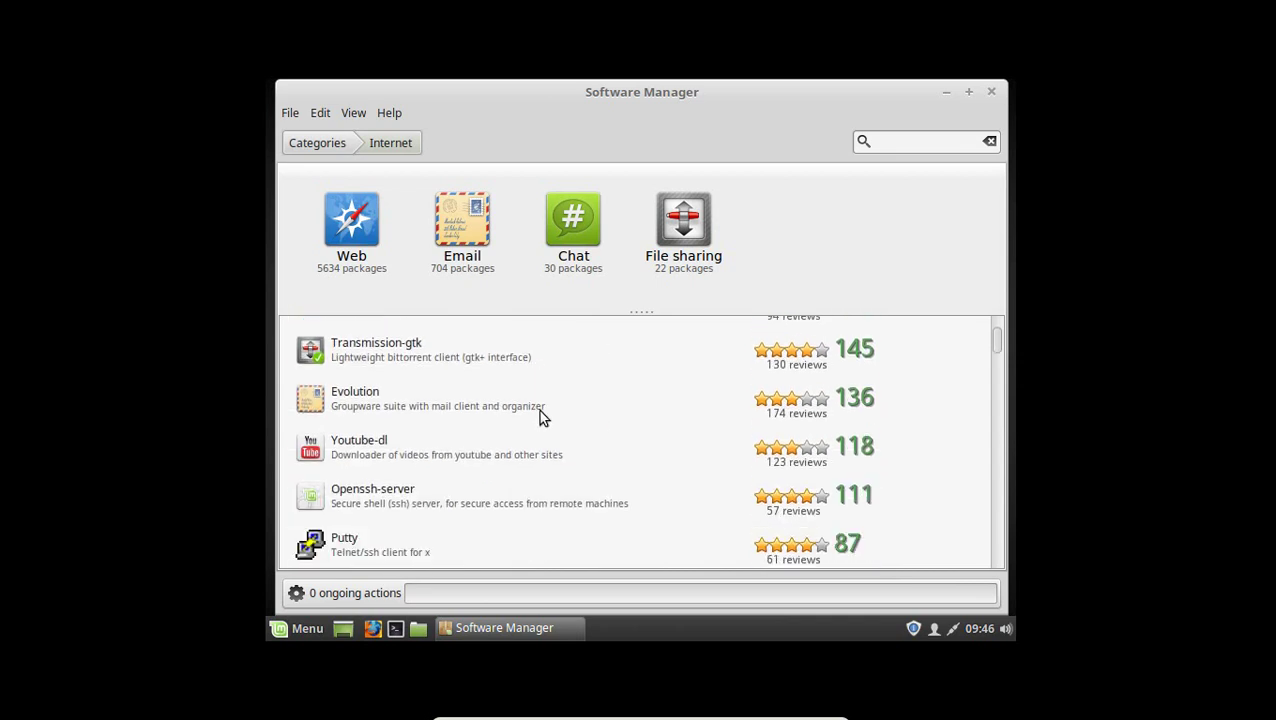
scroll(540, 416, "down", 2)
scroll(560, 418, "up", 1)
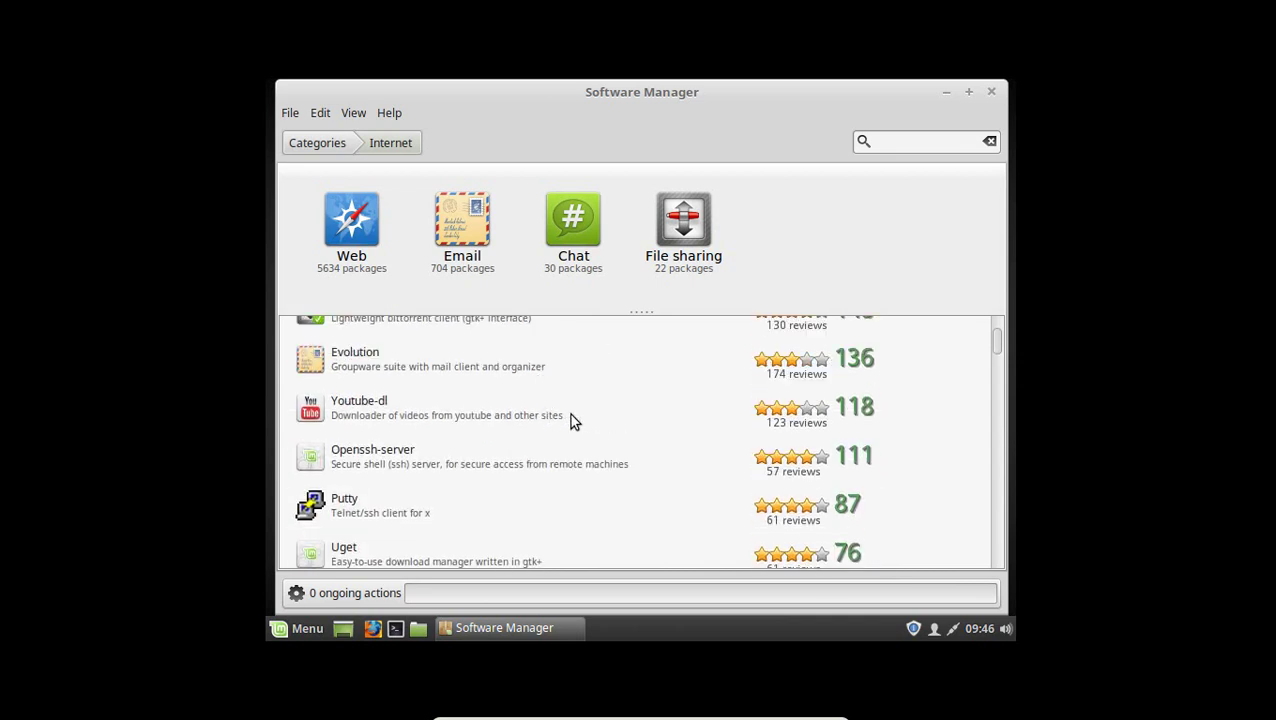
left_click(353, 408)
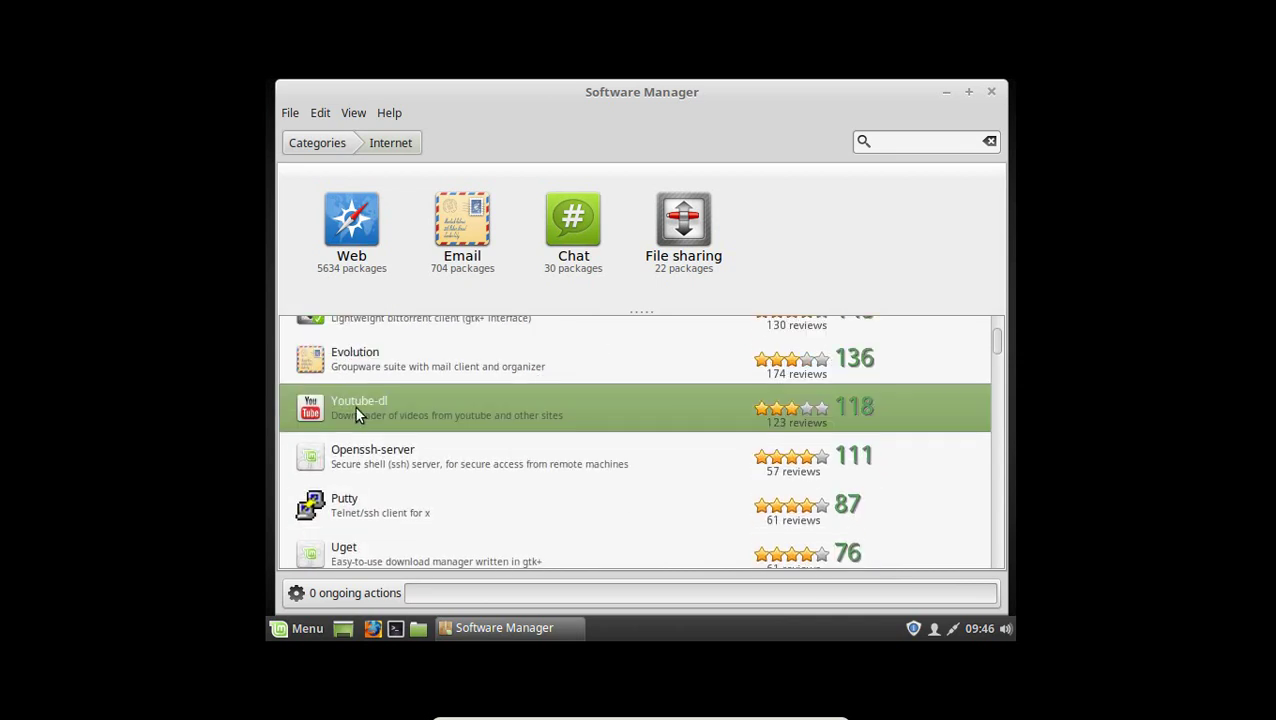
double_click(427, 408)
left_click(930, 344)
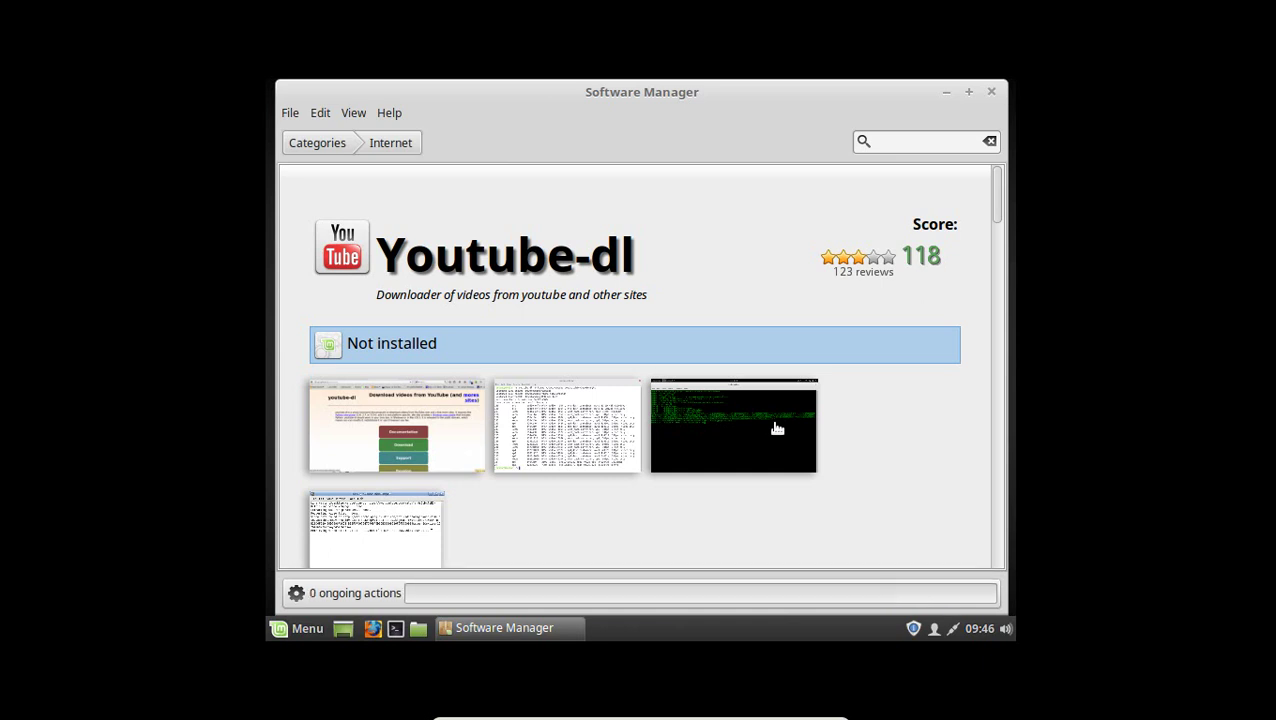
left_click(993, 93)
Step: Search the installed applications for "youtu" and "you", look through the matches, and dismiss the search
left_click(301, 627)
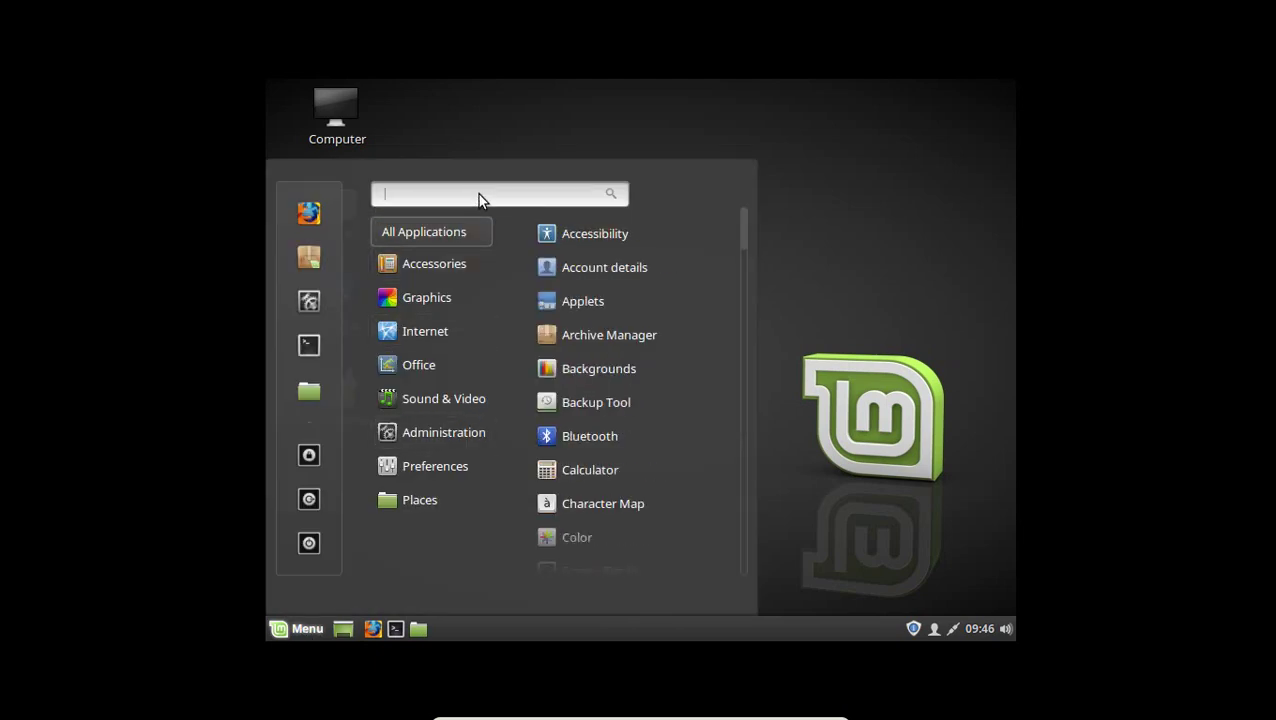
type("you")
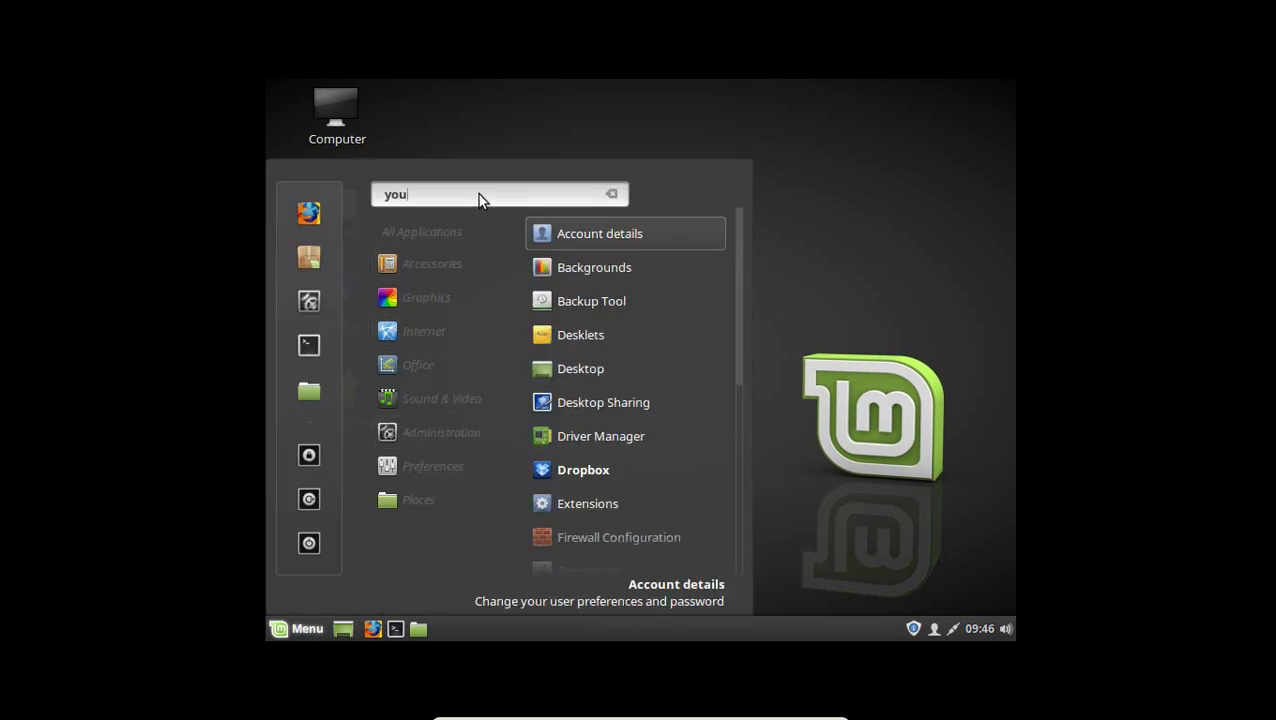
type("tu")
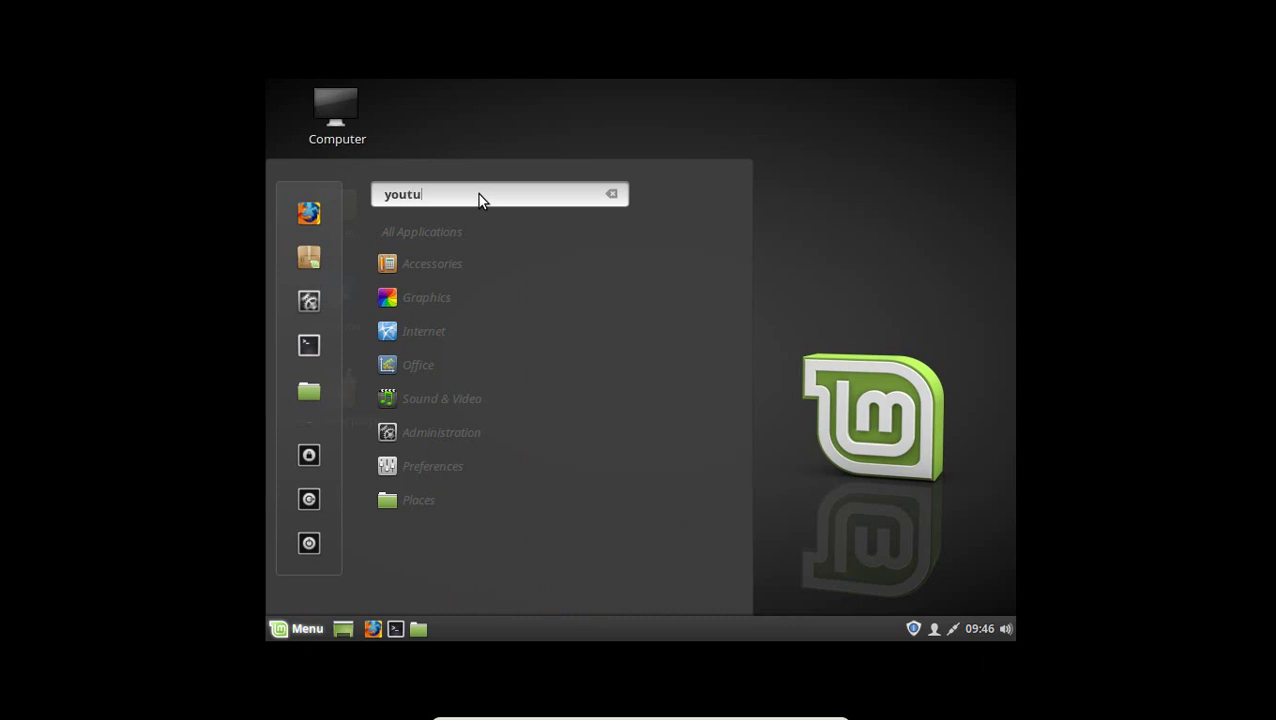
key("BackSpace")
key("BackSpace")
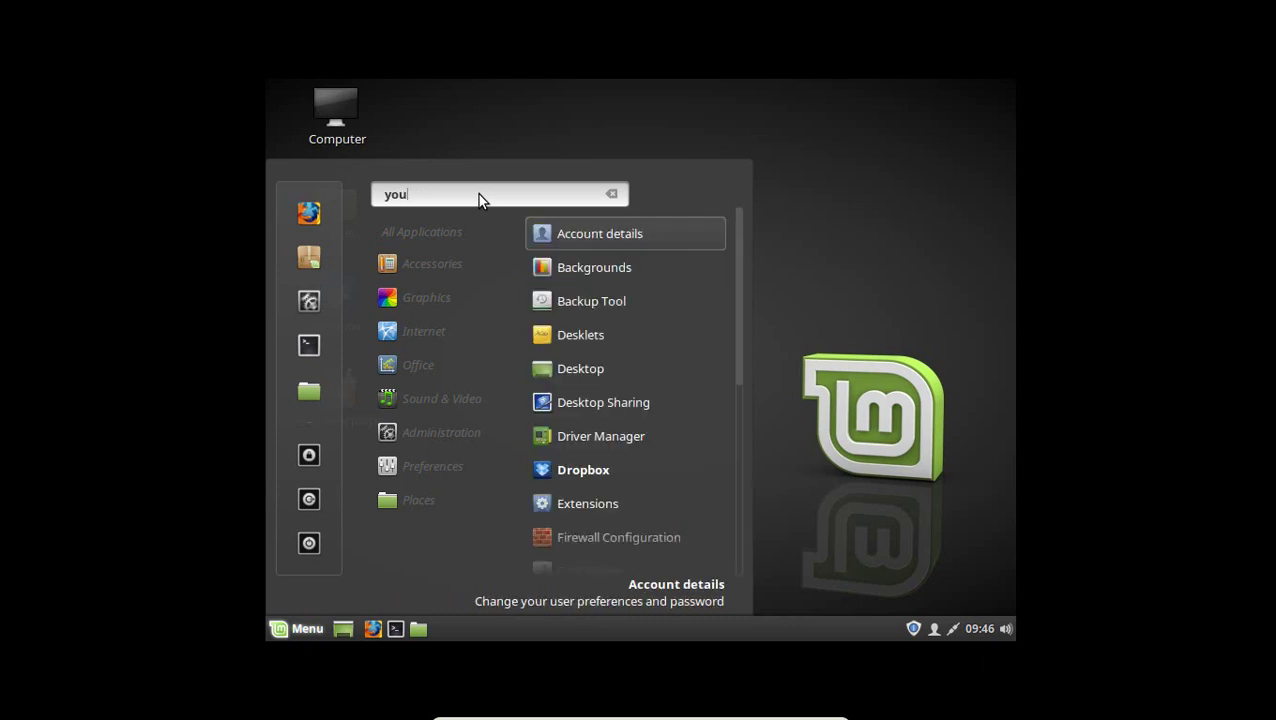
scroll(715, 435, "down", 5)
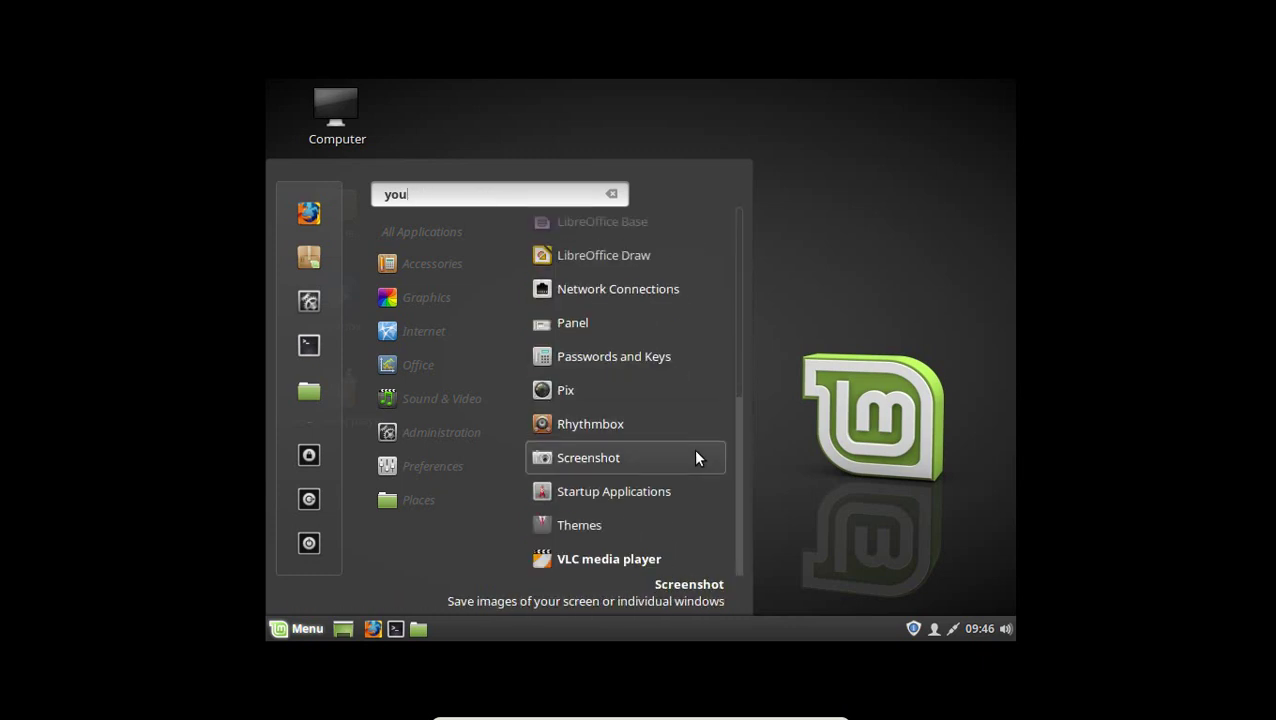
scroll(721, 484, "up", 4)
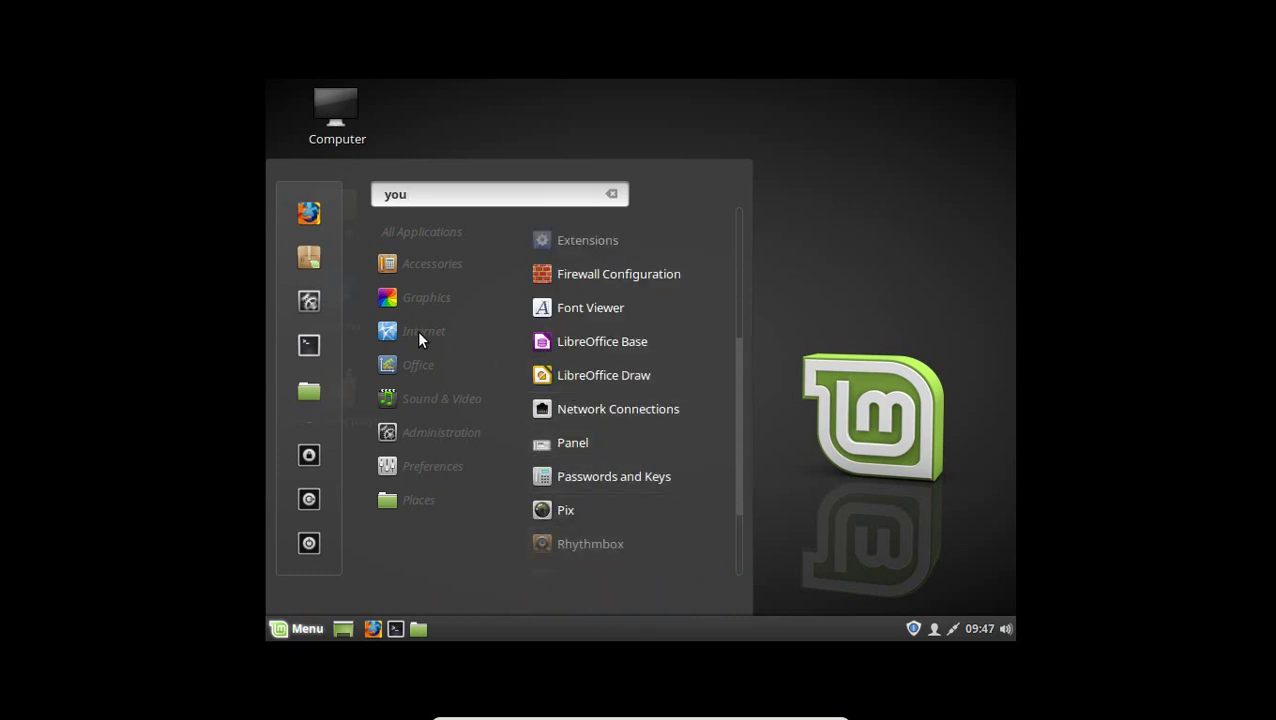
left_click(785, 345)
Step: Look for Youtube-dl in the Office, Internet, Sound & Video, Graphics and Accessories categories and the full list of all applications
left_click(272, 628)
mouse_move(416, 368)
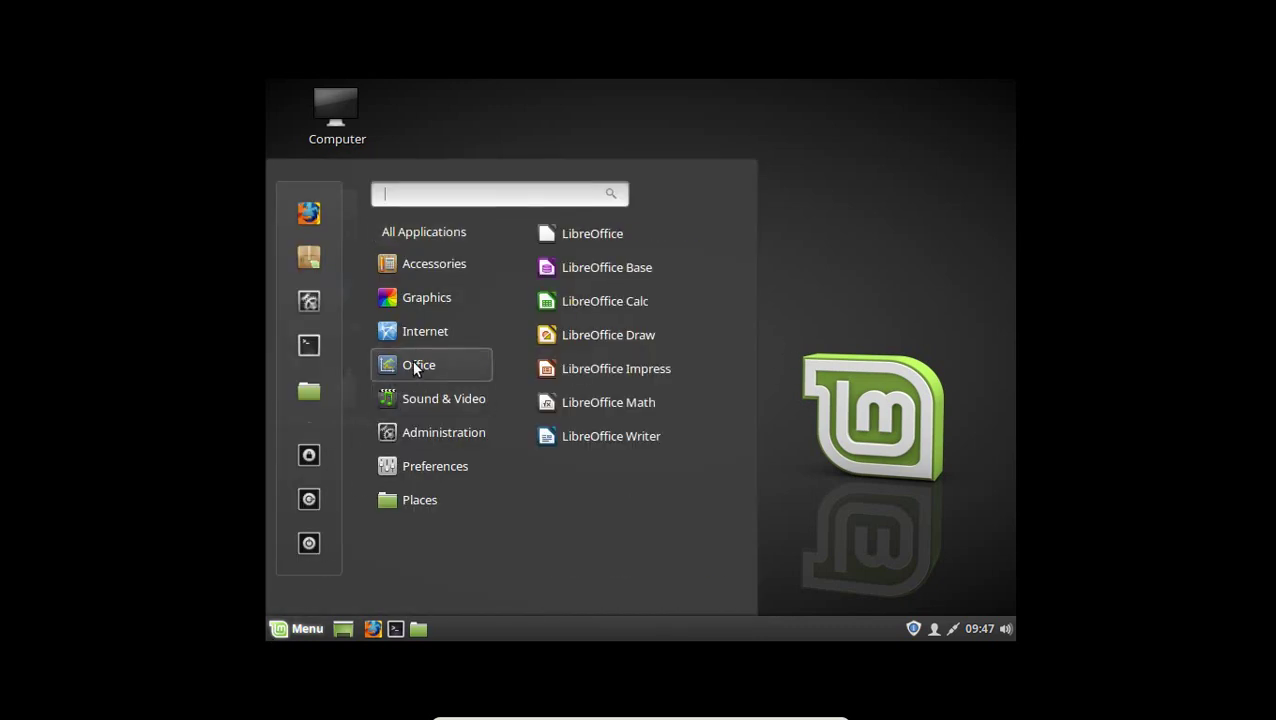
mouse_move(421, 338)
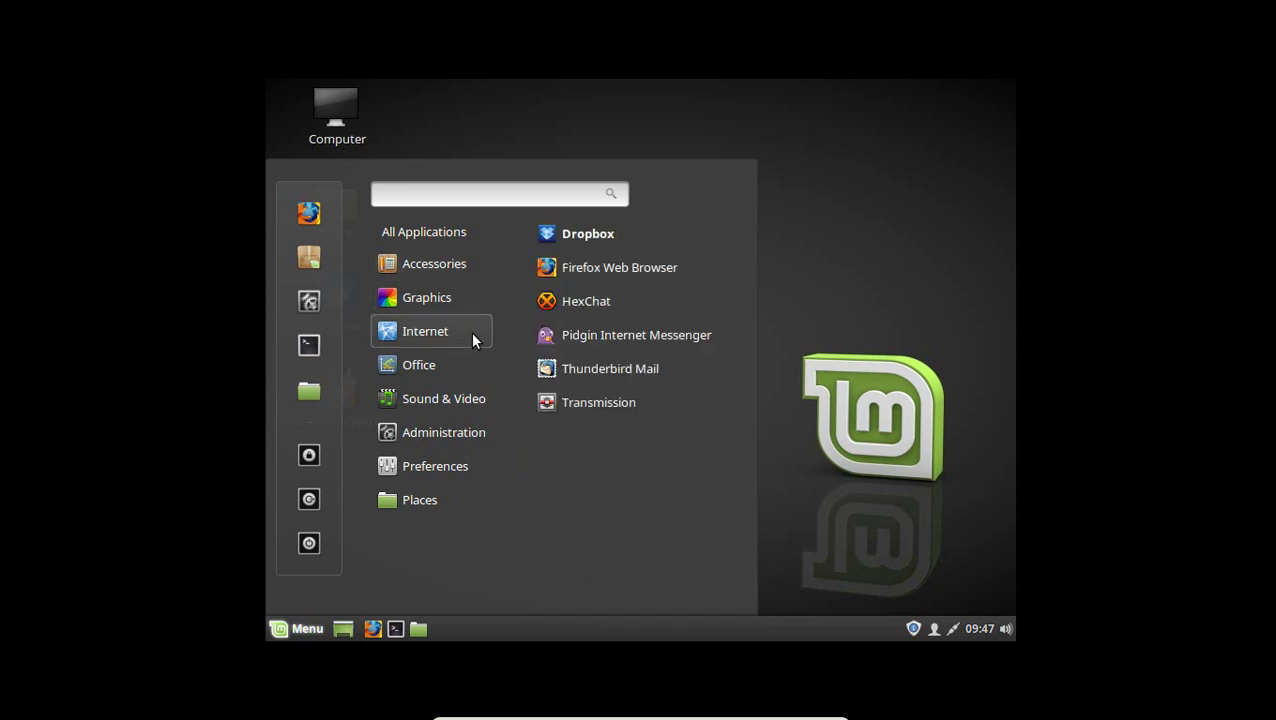
mouse_move(450, 228)
scroll(633, 309, "down", 1)
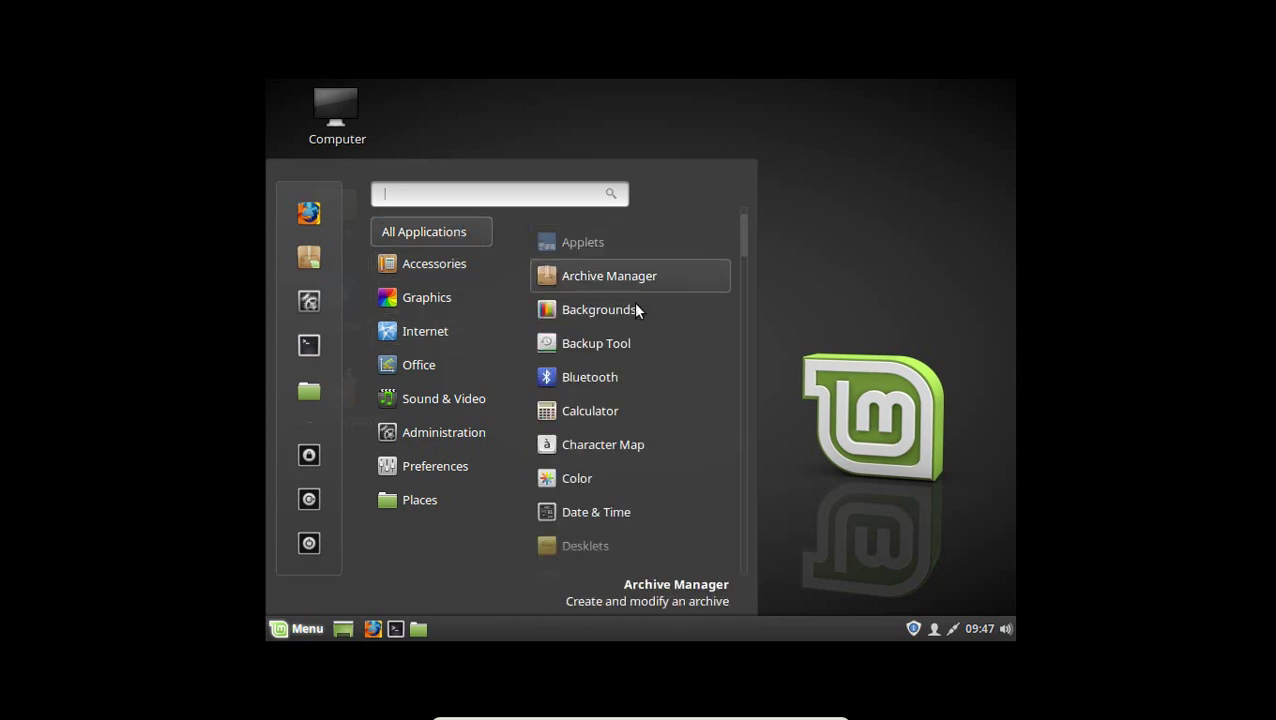
scroll(640, 343, "down", 8)
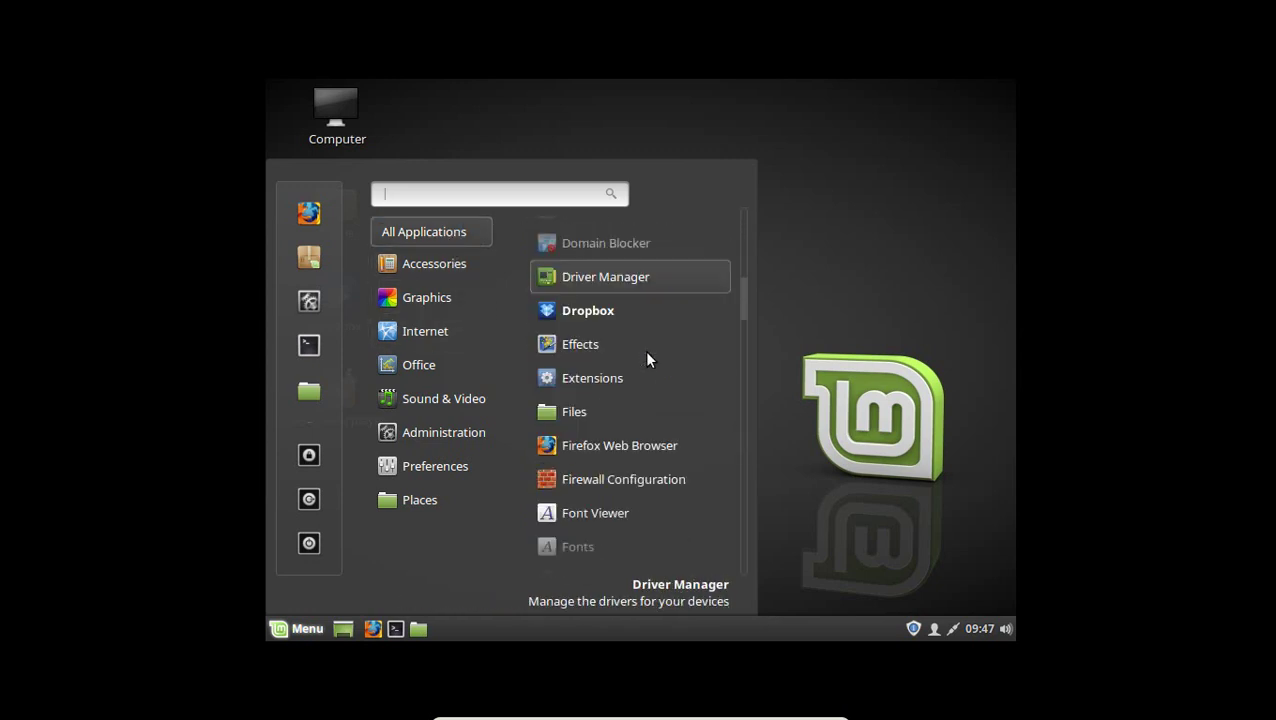
scroll(647, 353, "down", 8)
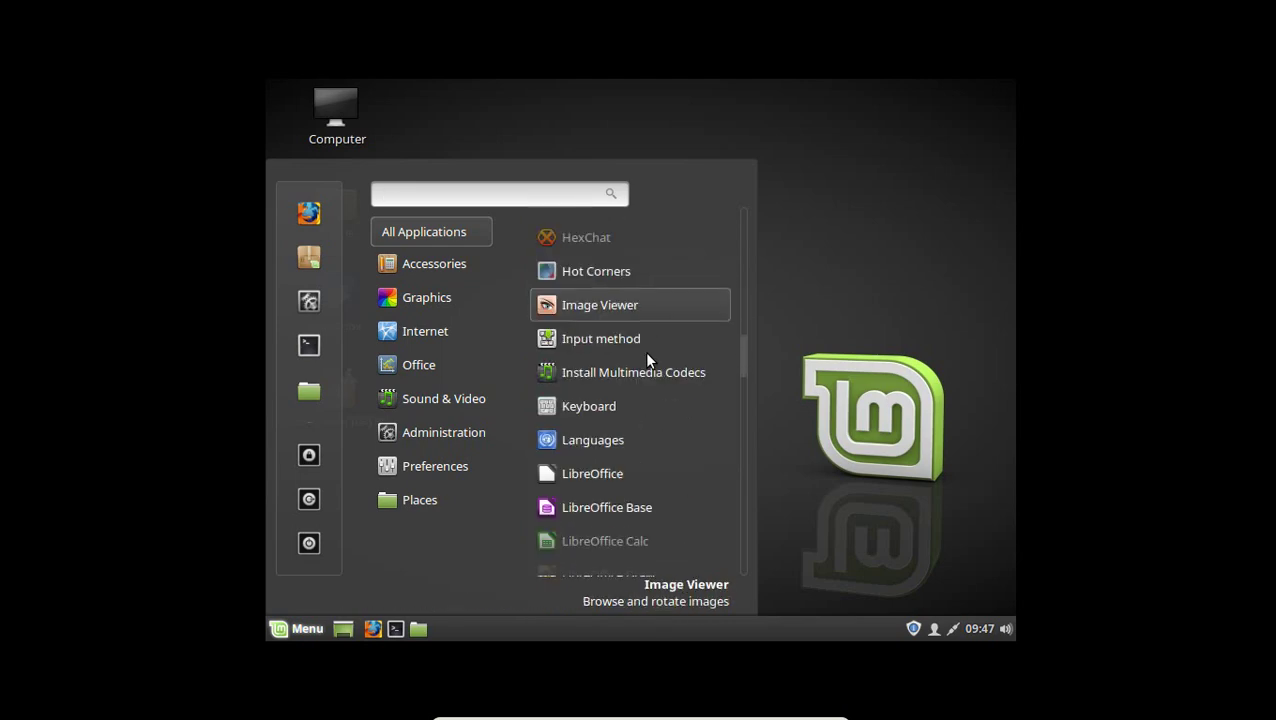
scroll(647, 355, "down", 8)
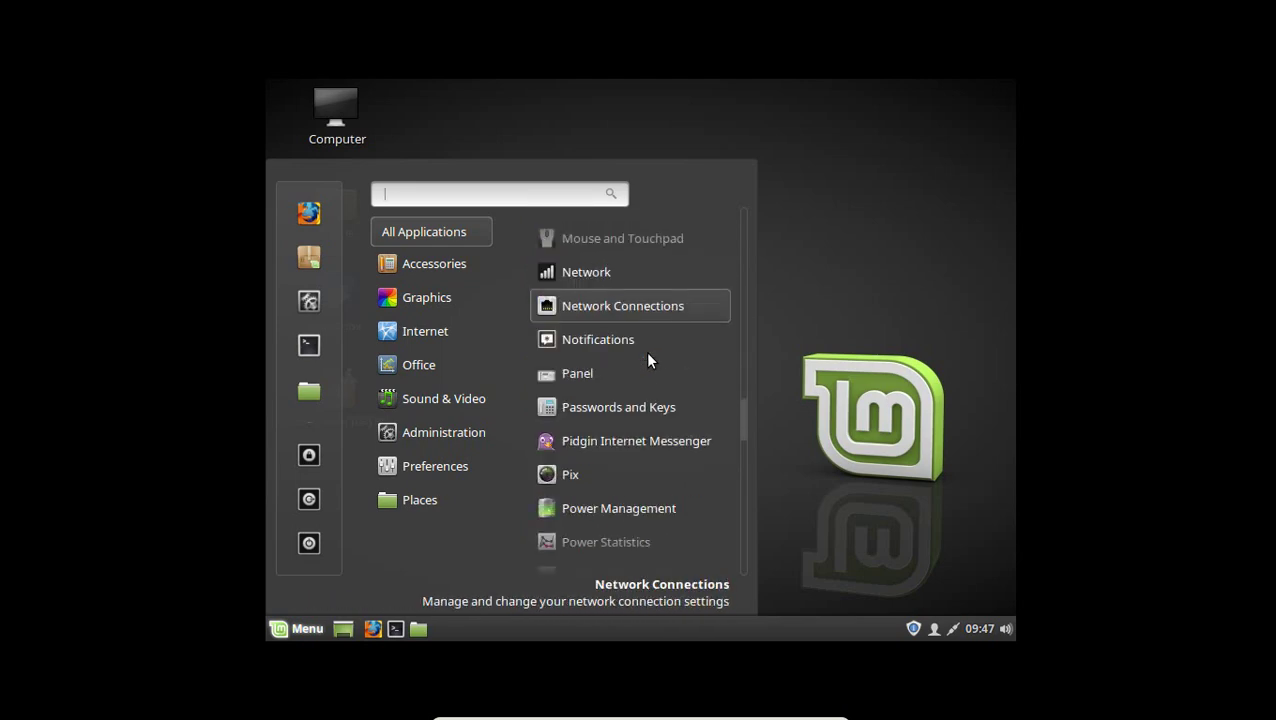
scroll(647, 360, "down", 4)
key("Down")
key("Down")
key("Down")
key("Down")
key("Down")
key("Down")
key("Down")
key("Down")
key("Down")
key("Down")
key("Down")
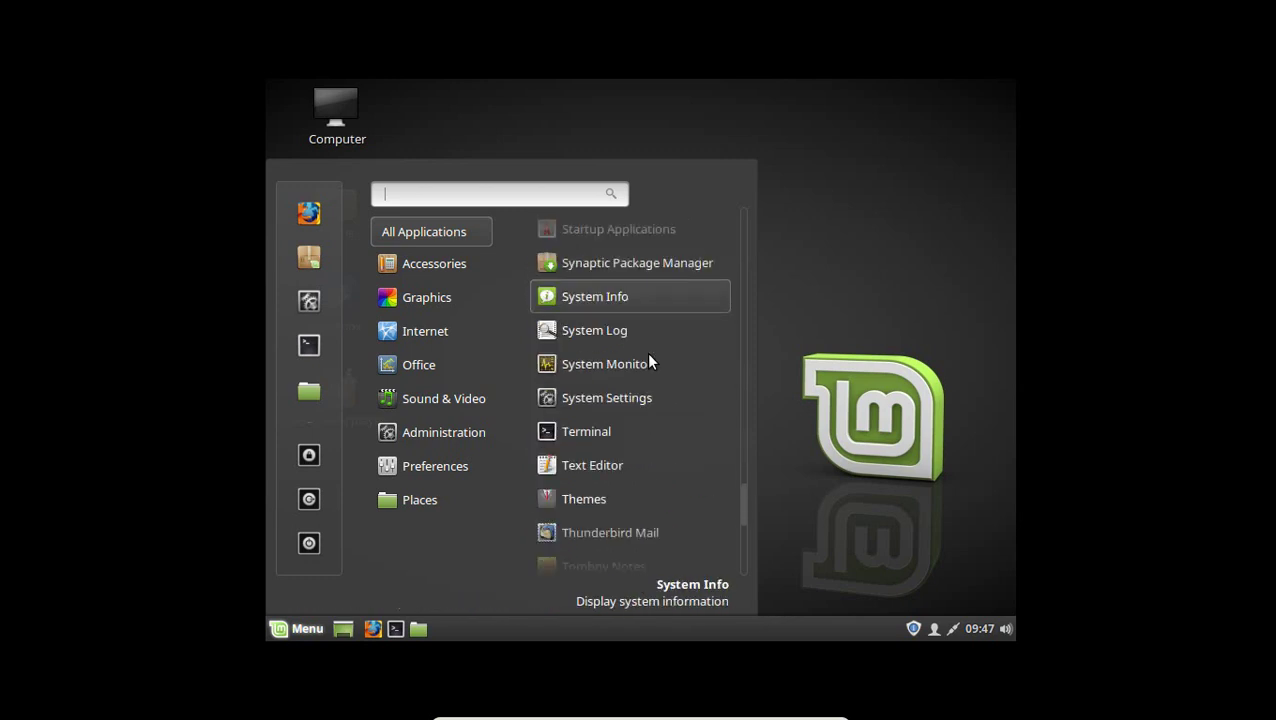
key("Down")
key("Down")
key("Down")
key("Down")
key("Down")
key("Down")
key("Down")
key("Down")
key("Down")
key("Down")
key("Down")
key("Down")
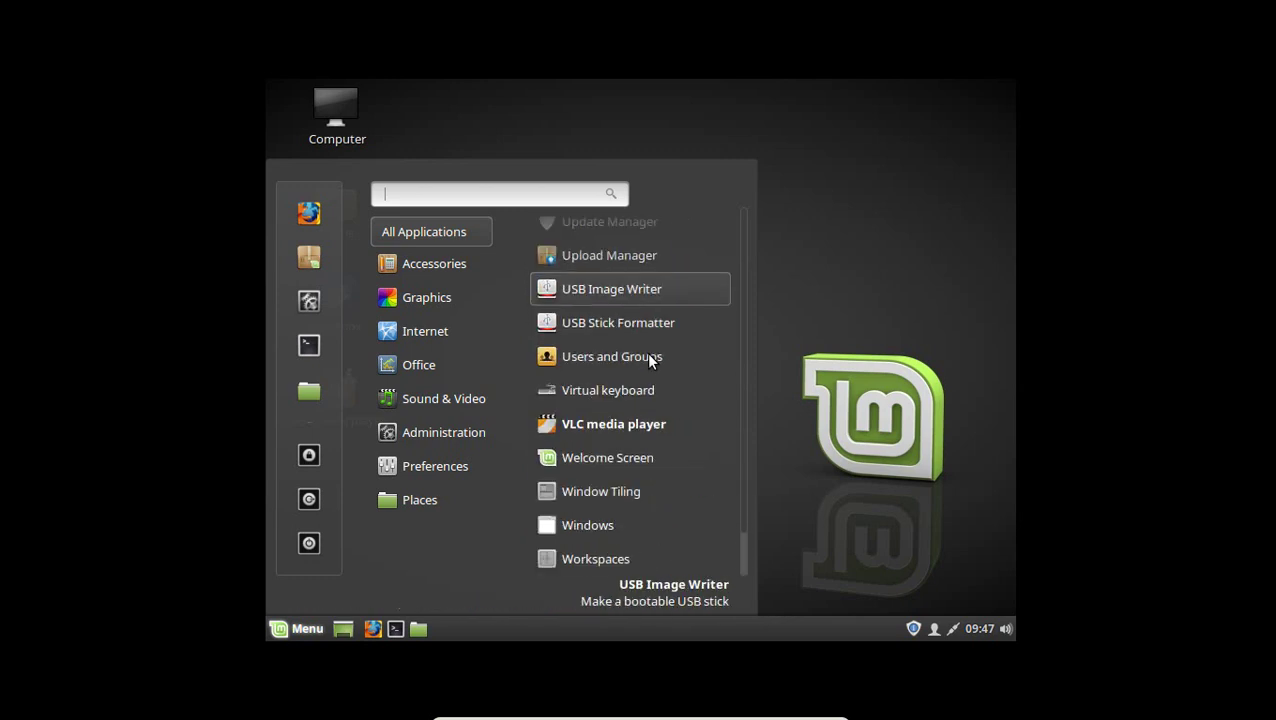
key("Down")
key("Down")
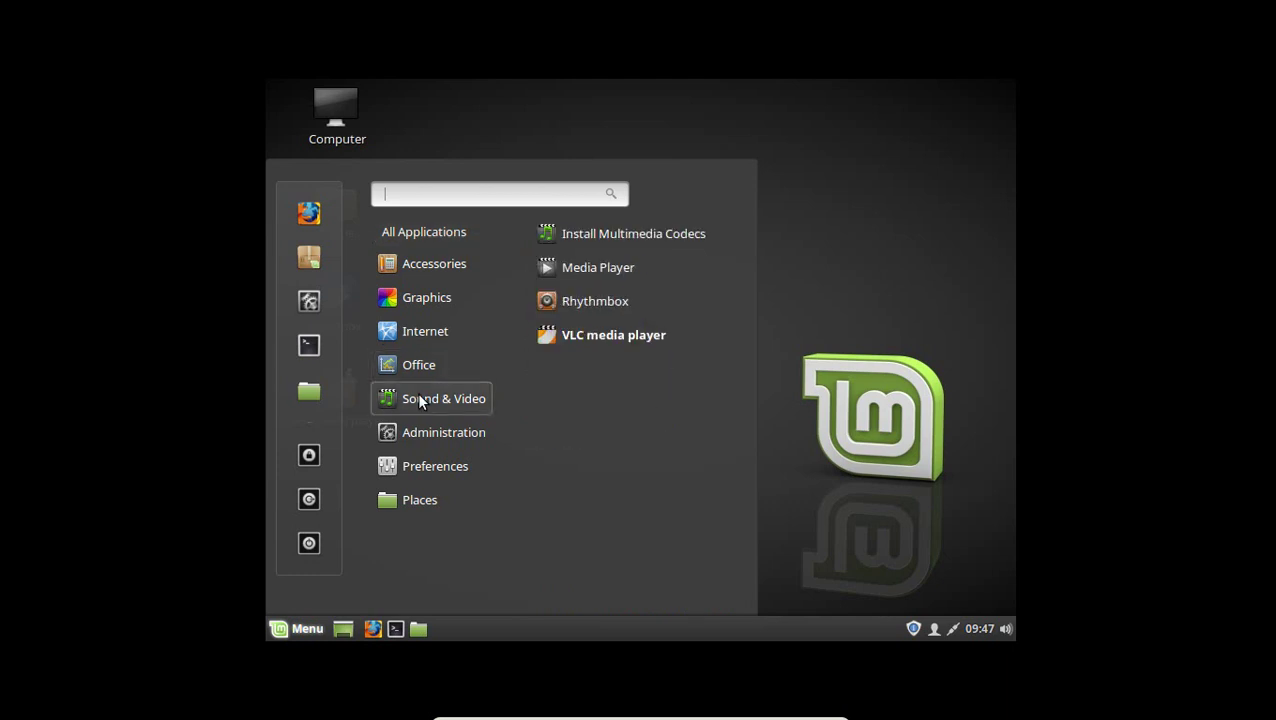
mouse_move(426, 313)
mouse_move(433, 265)
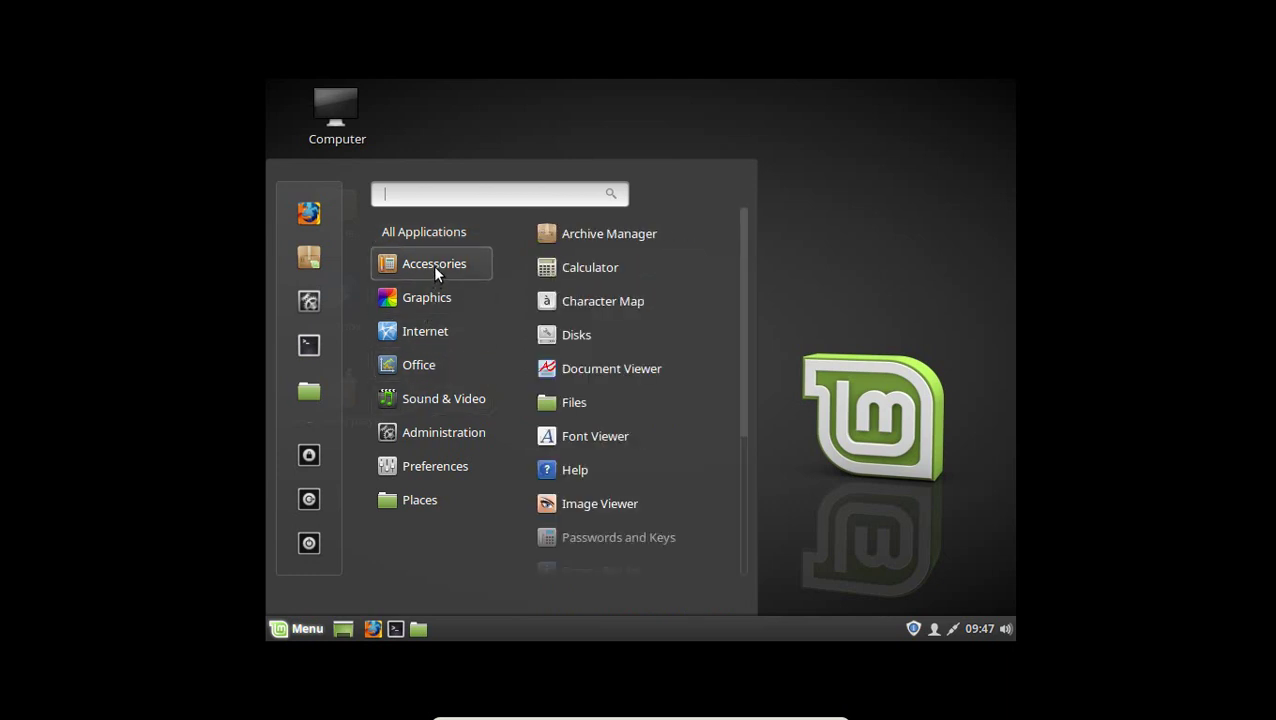
scroll(662, 376, "down", 1)
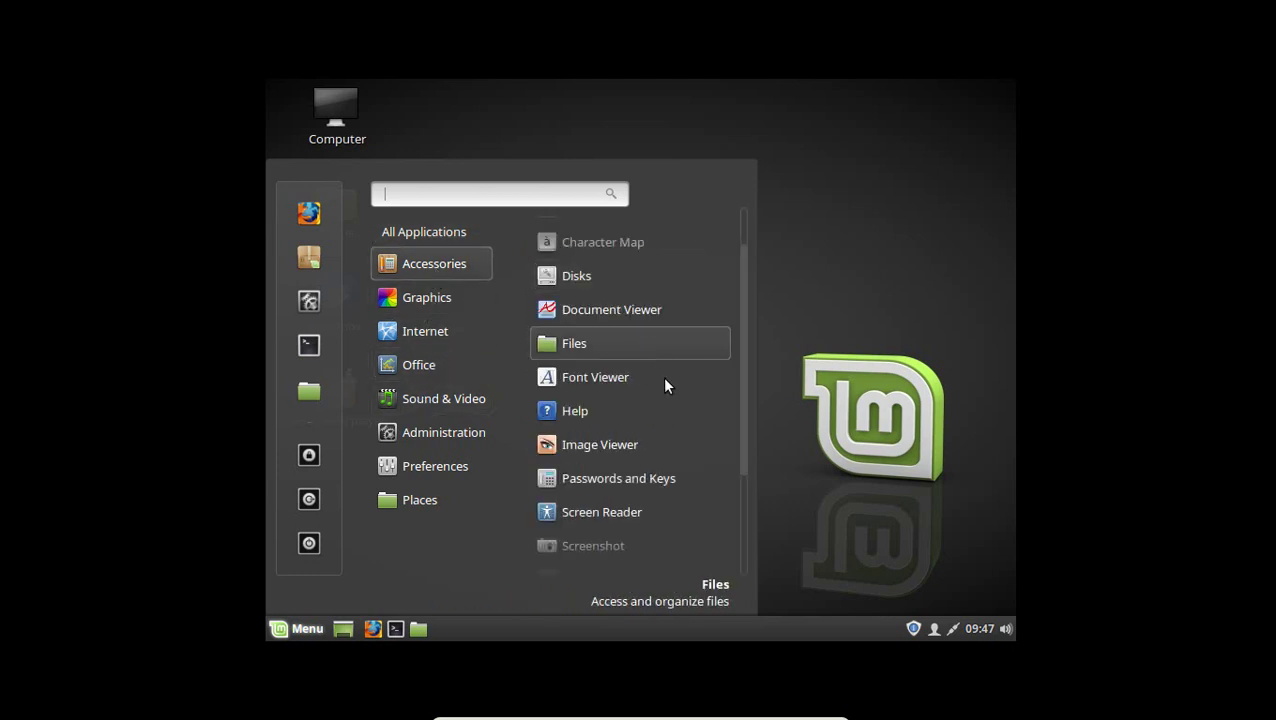
Step: Open the Home folder and the Firefox start page for a brief look, and close both windows
left_click(373, 628)
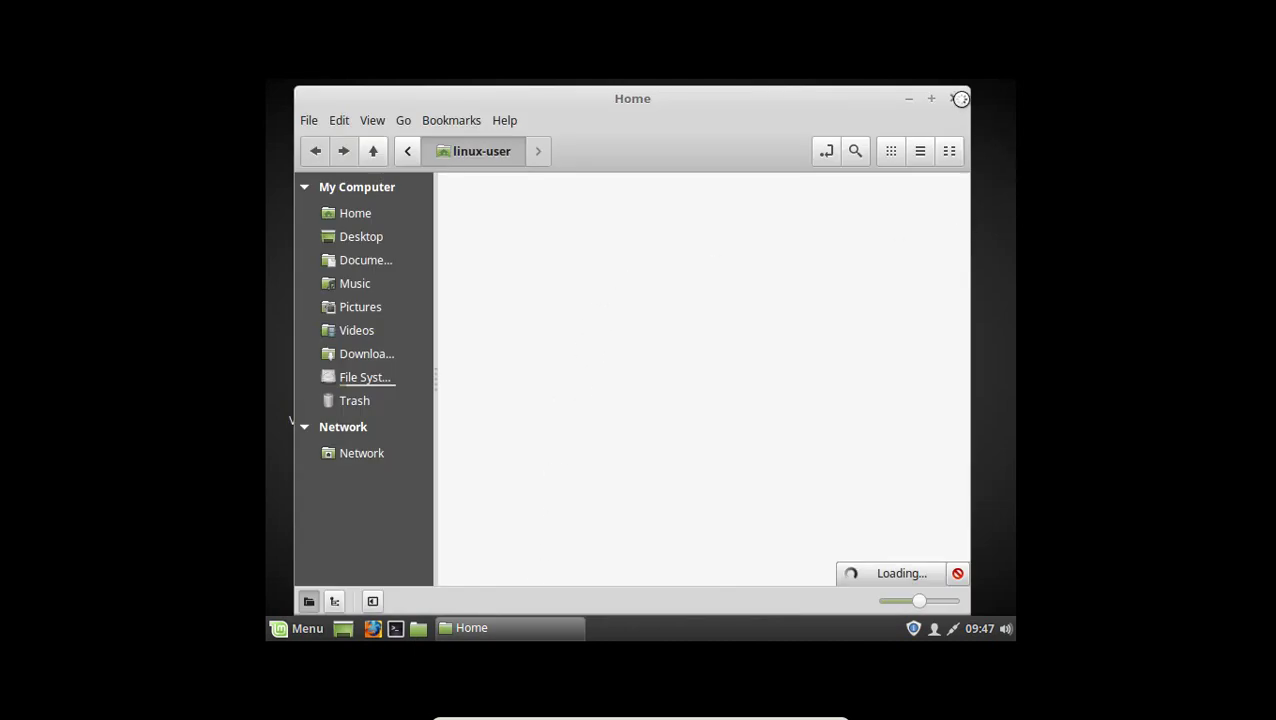
left_click(960, 99)
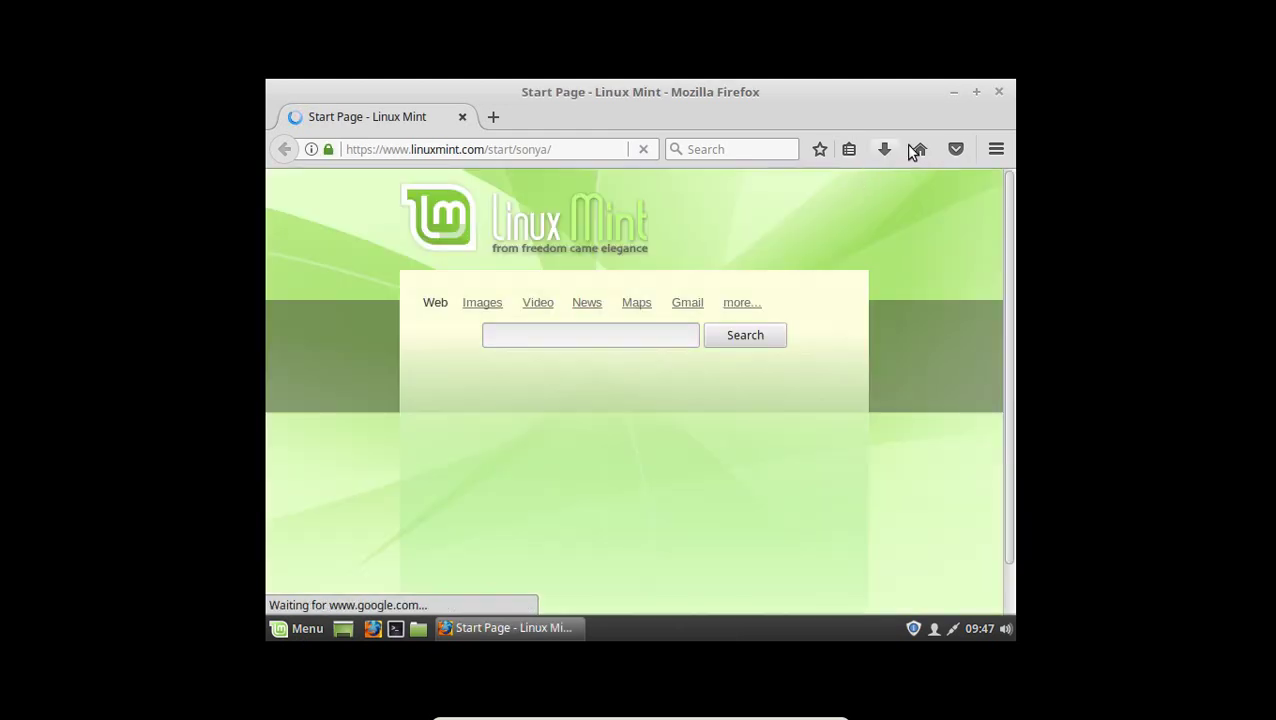
left_click(1001, 94)
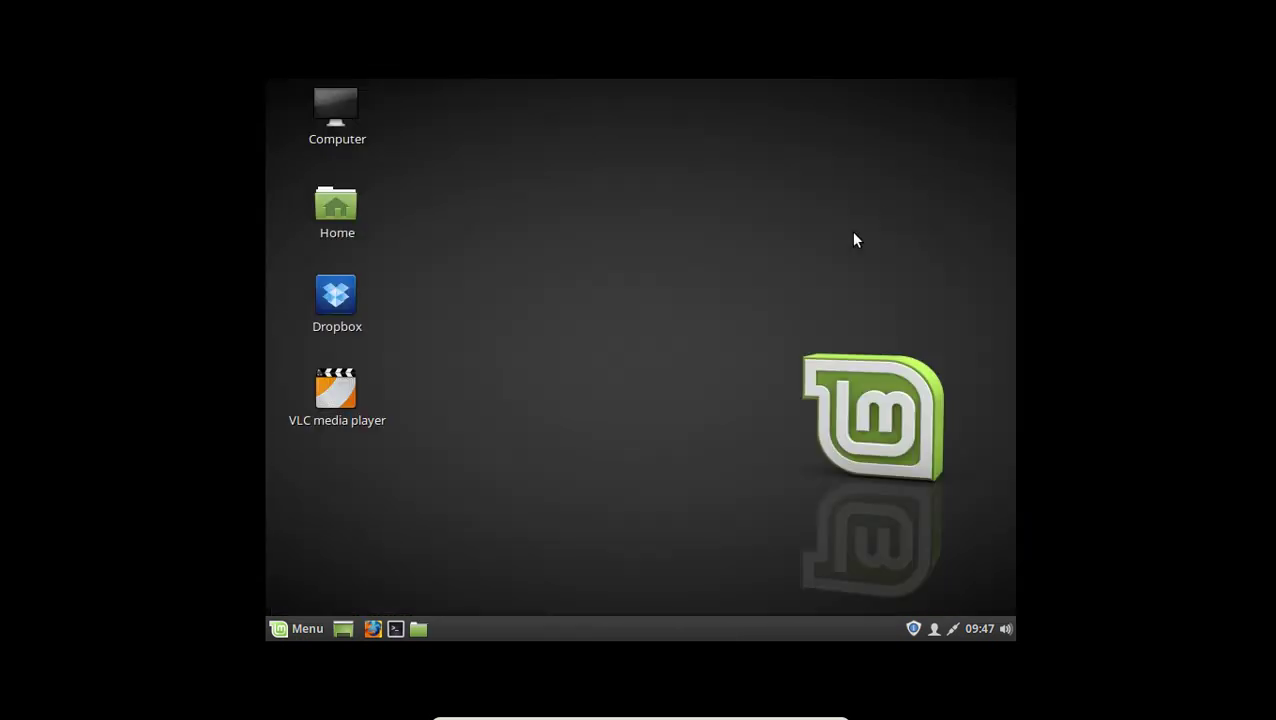
right_click(555, 432)
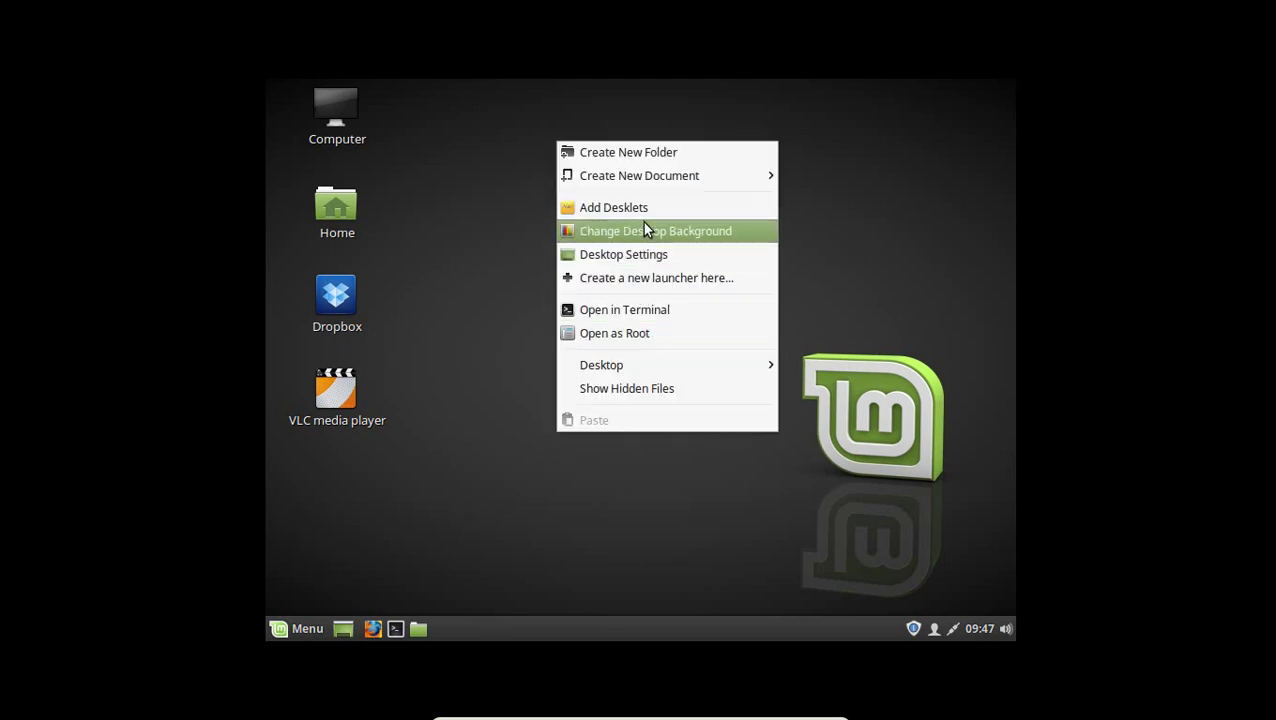
left_click(579, 491)
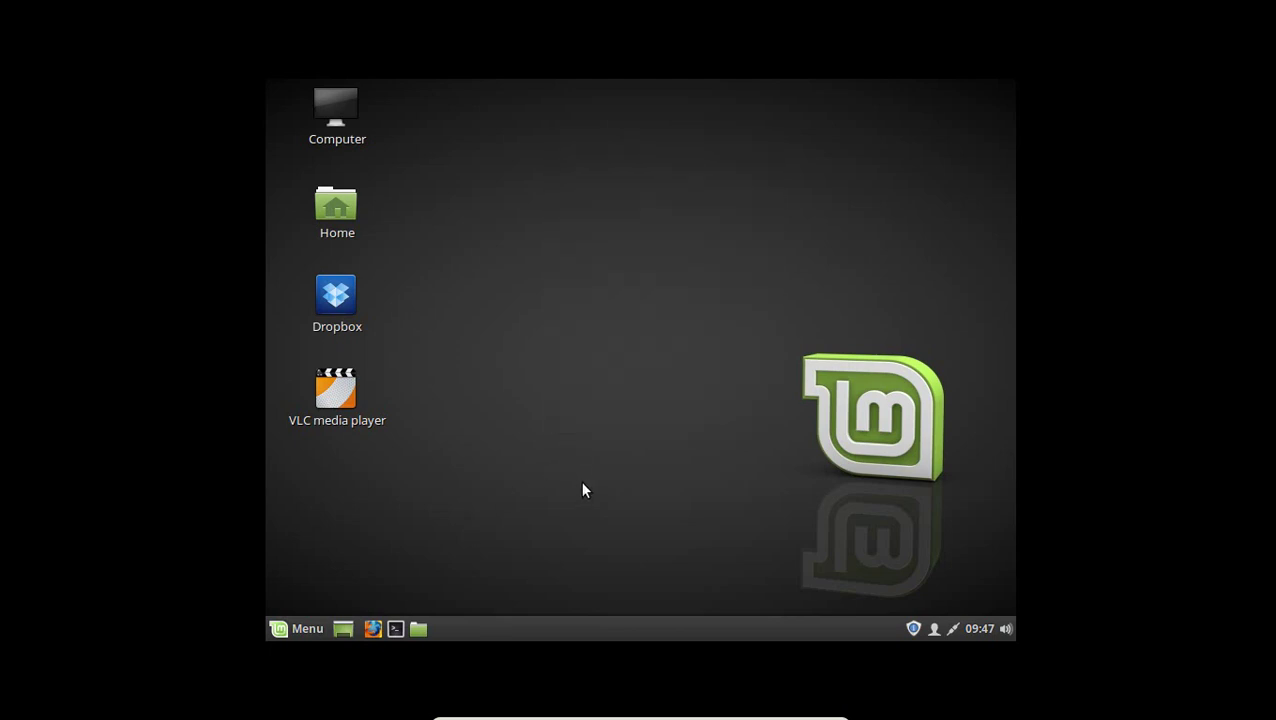
right_click(616, 226)
left_click(564, 238)
Step: Minimize the linuxmint virtual machine to return to the Windows host, and close Oracle VM VirtualBox Manager
mouse_move(798, 717)
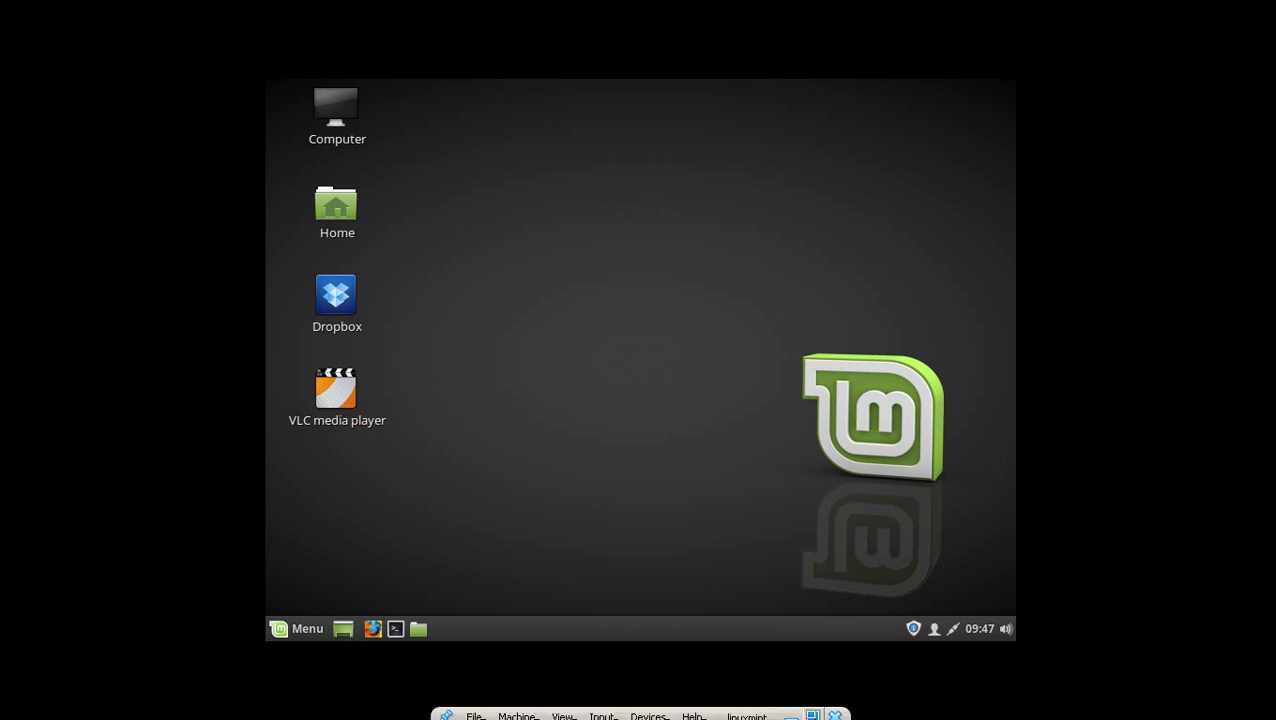
left_click(790, 711)
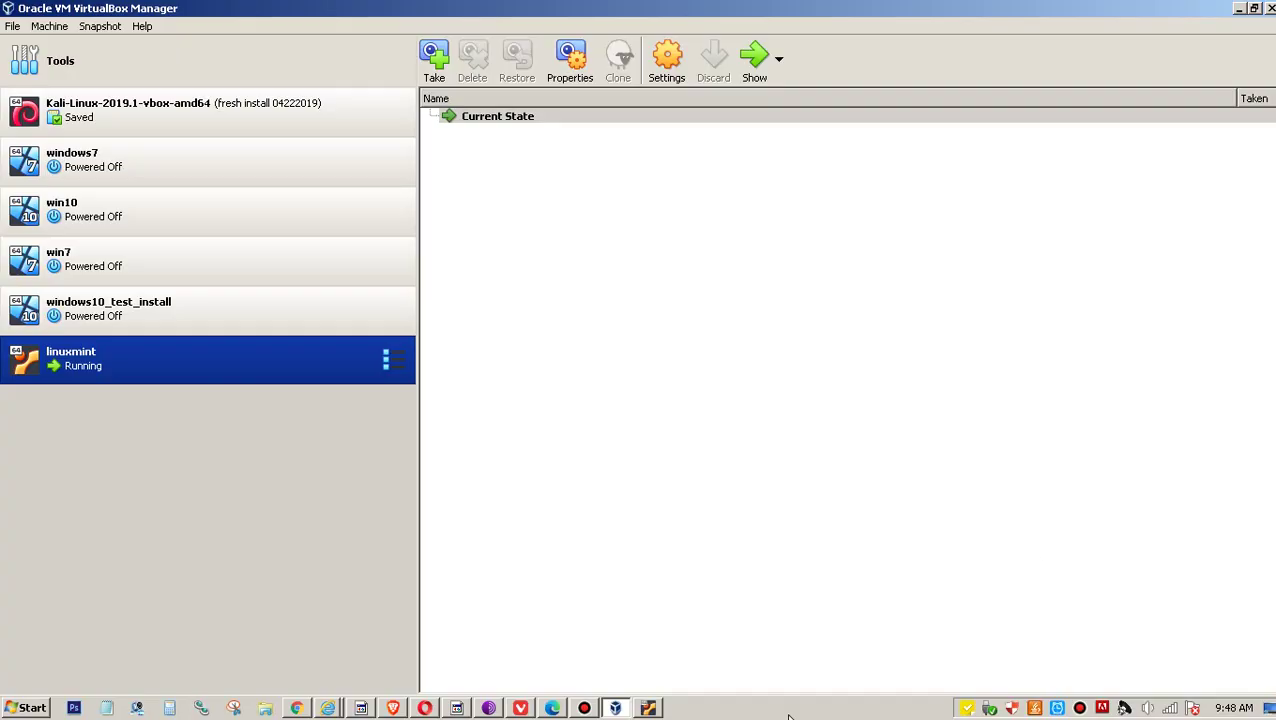
left_click(1268, 8)
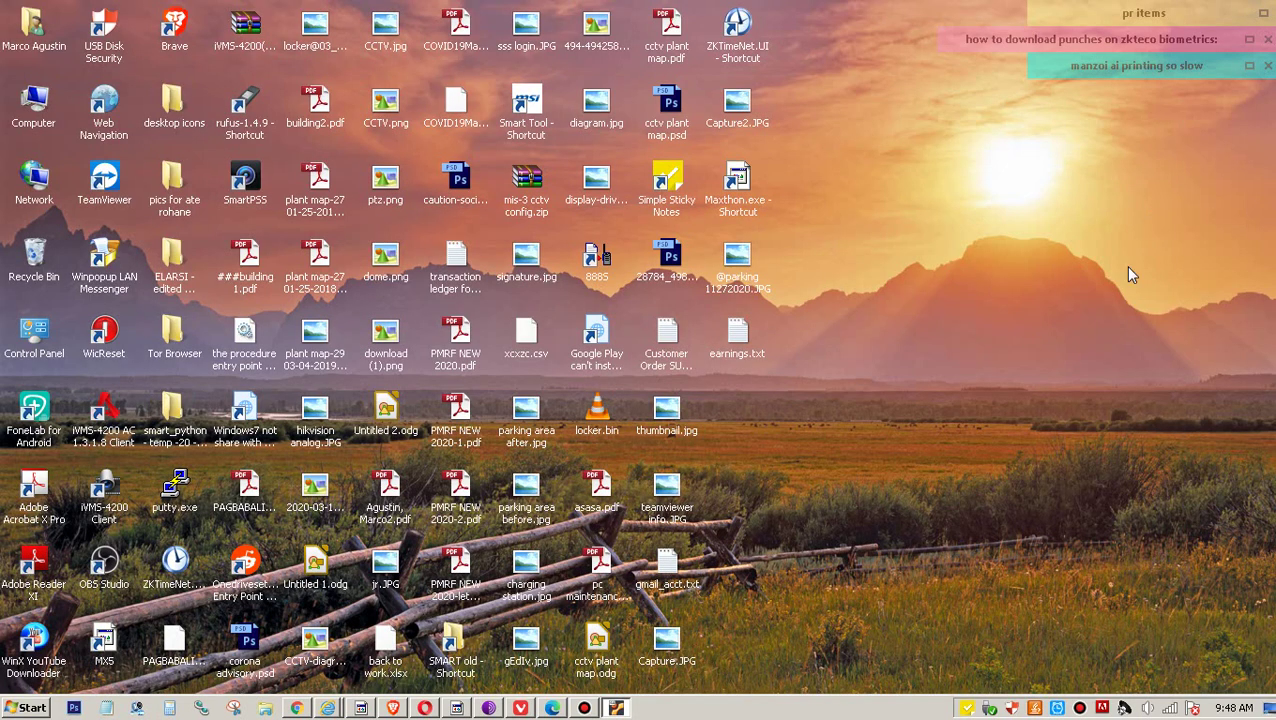